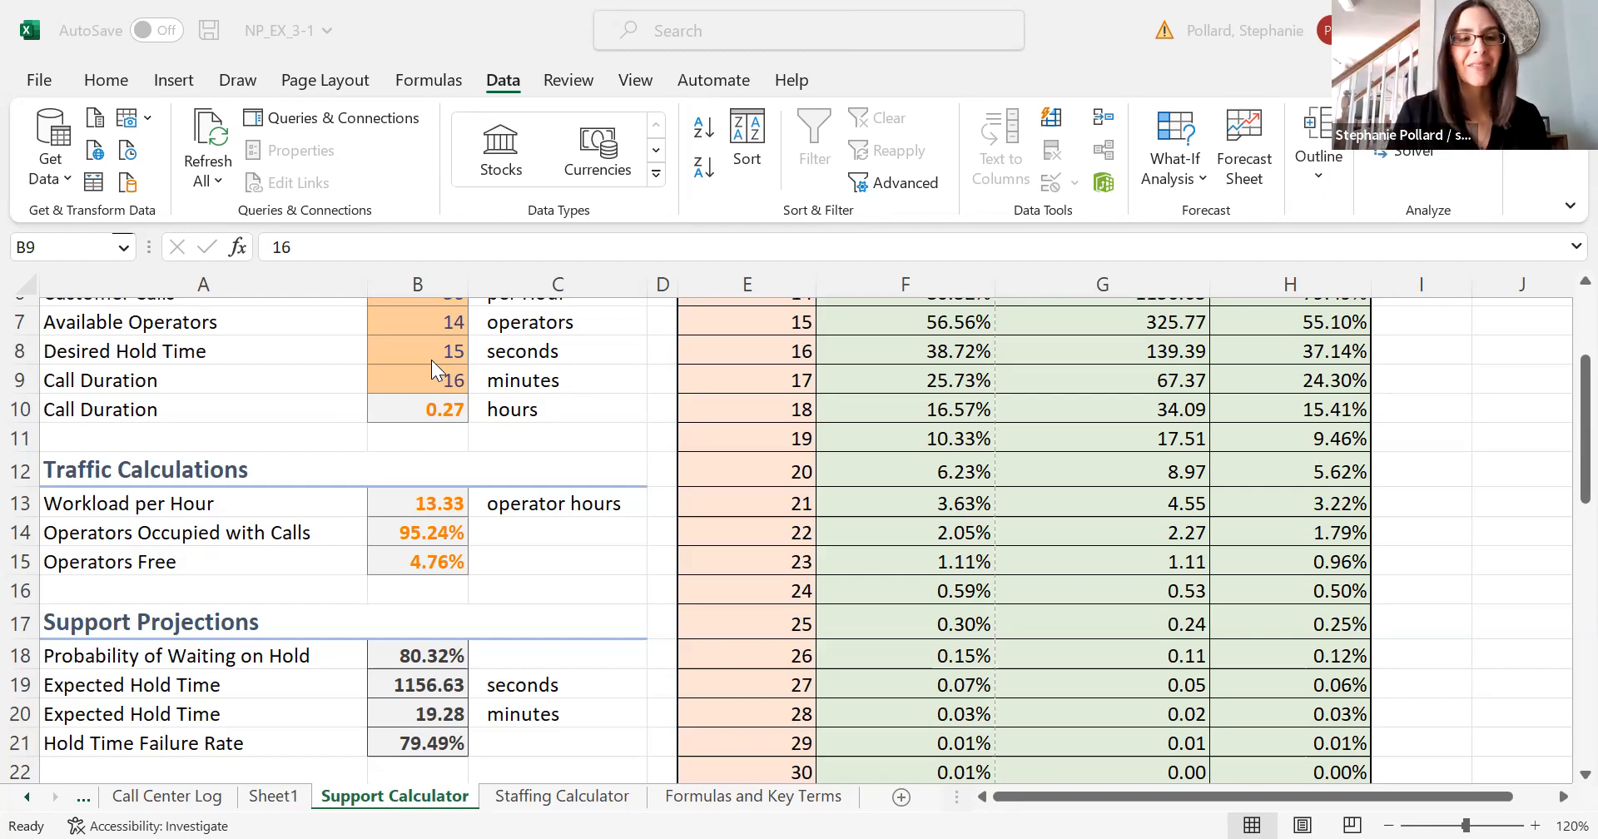
# Test a Call Duration of 11 minutes in B9 of the Support Calculator and restore it to 16 minutes.
pyautogui.click(1560, 376)
pyautogui.moveTo(1559, 383)
pyautogui.mouseDown()
pyautogui.moveTo(1562, 318)
pyautogui.moveTo(1562, 357)
pyautogui.mouseUp()
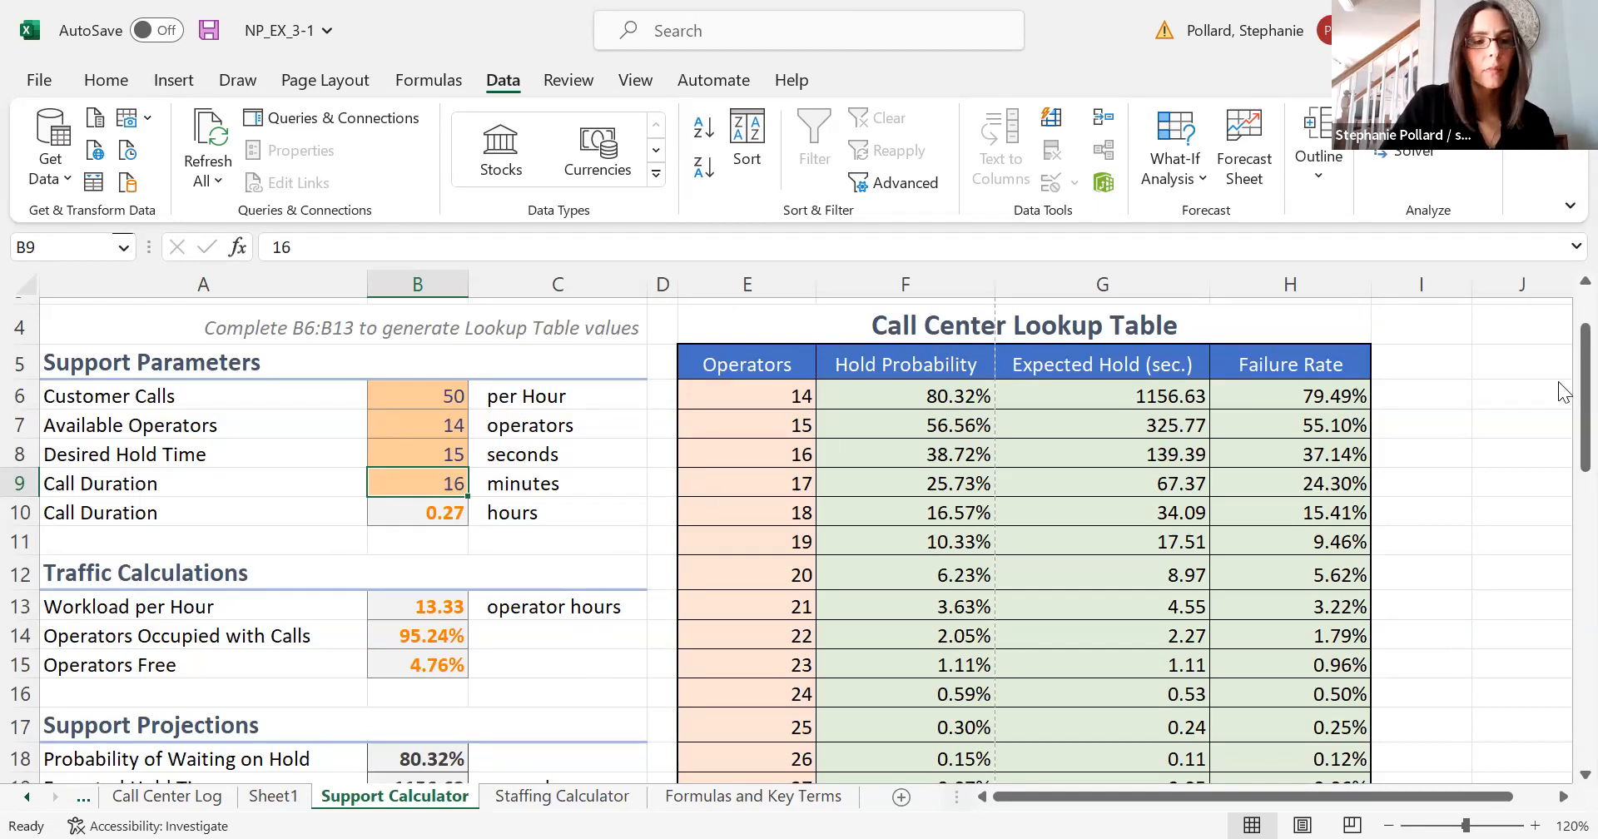
pyautogui.scroll(-2, 1563, 456)
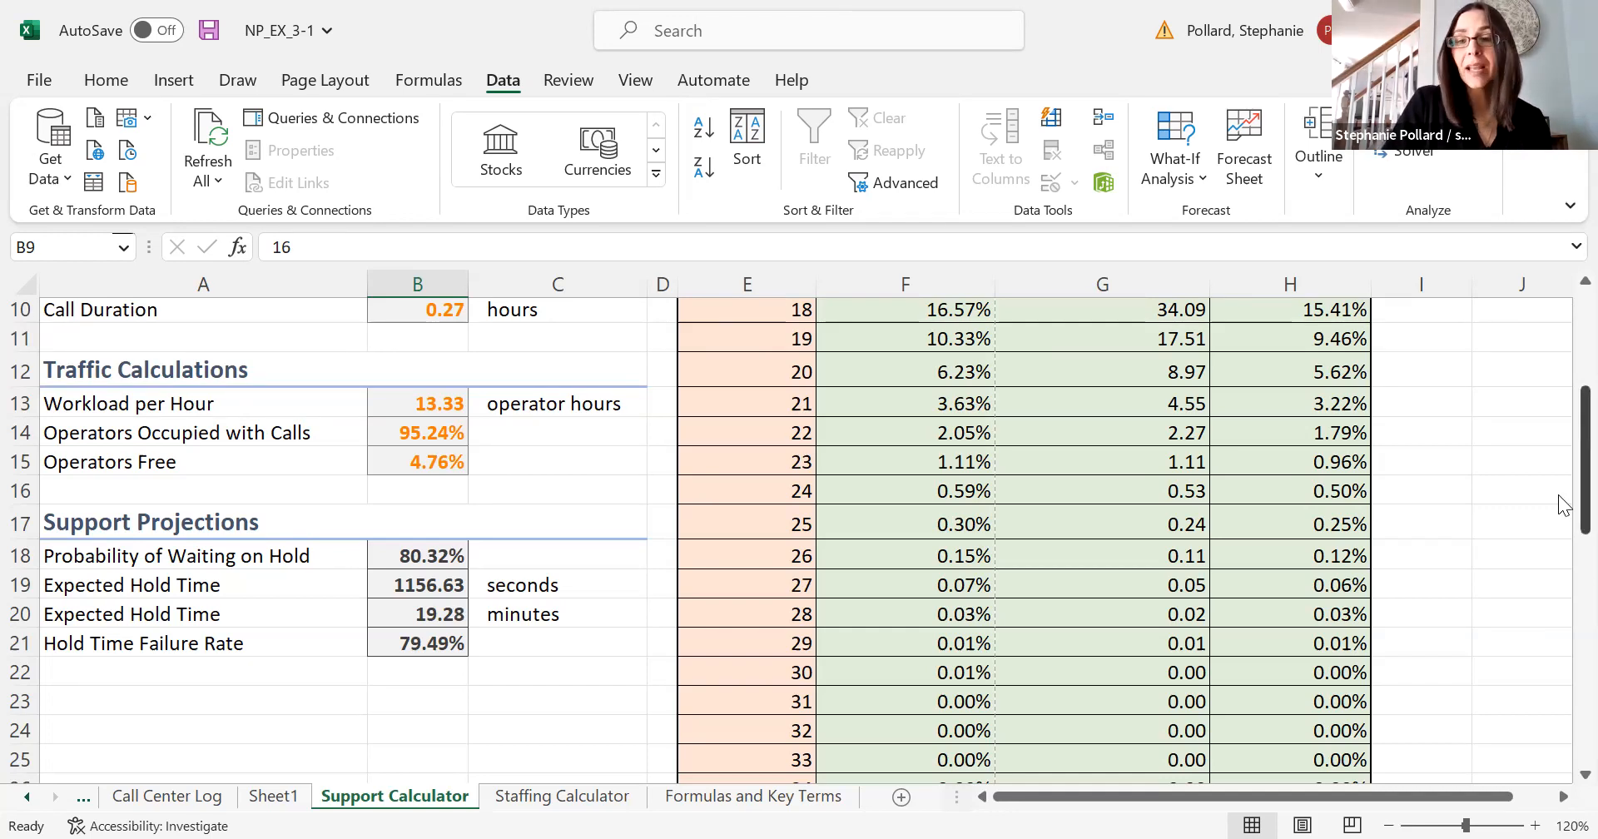
pyautogui.moveTo(1558, 496); pyautogui.dragTo(1557, 450)
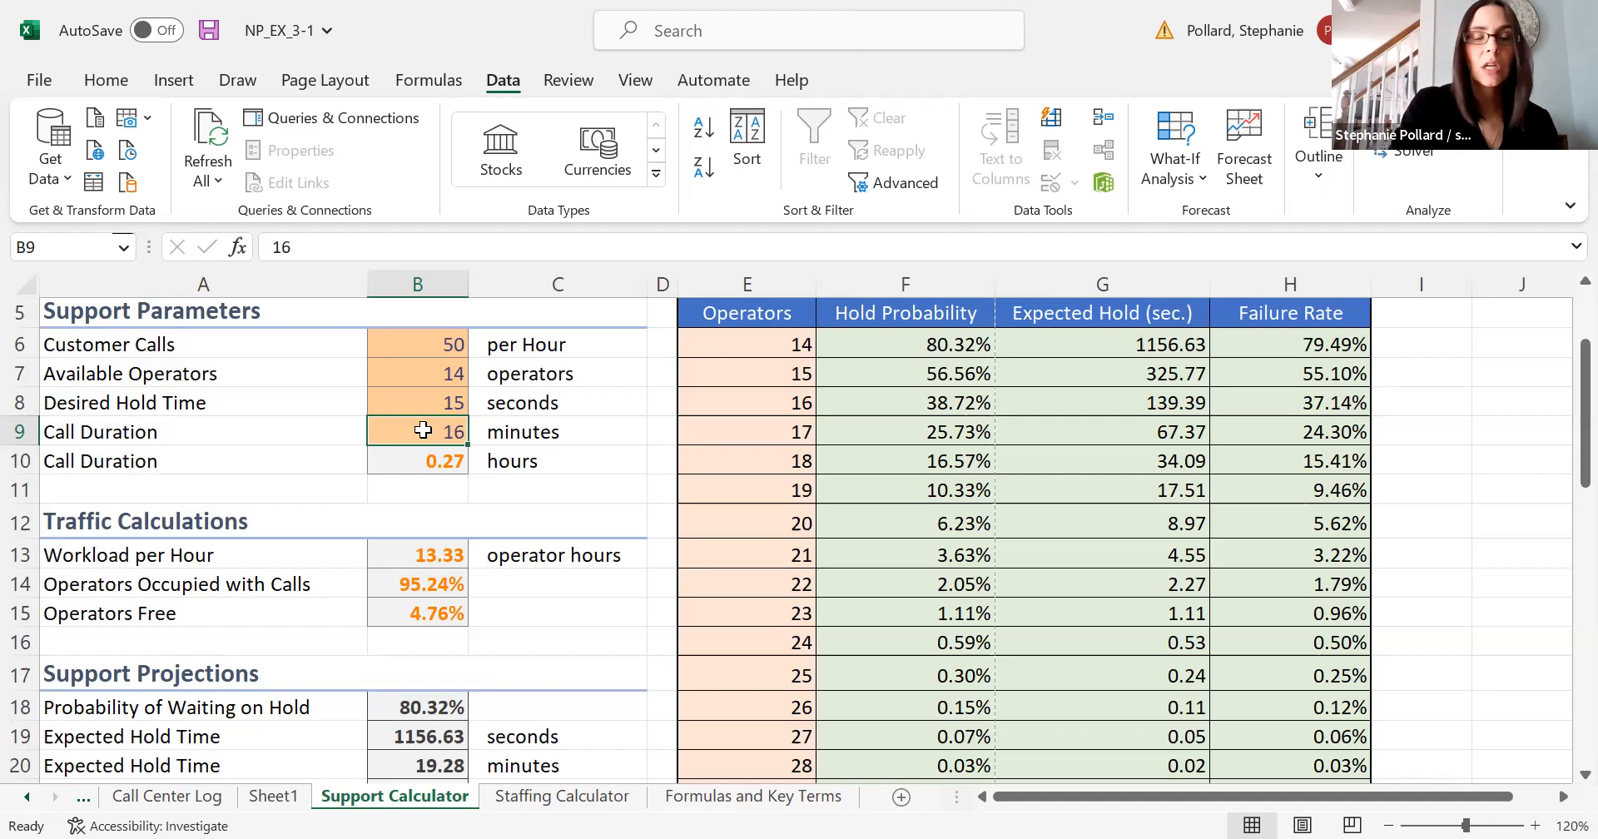
pyautogui.write('11')
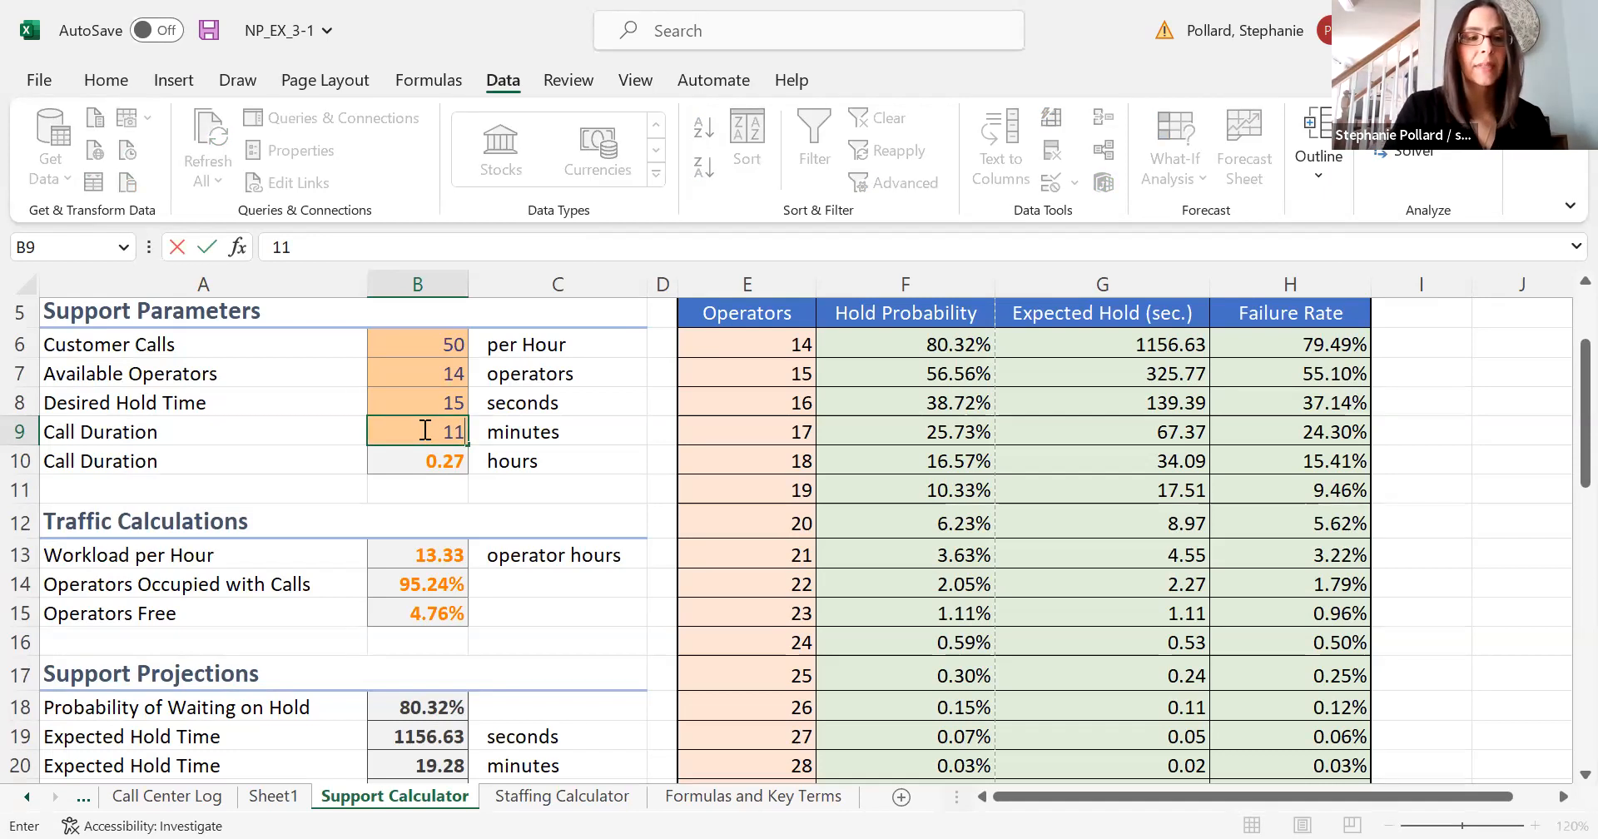
pyautogui.press('Return')
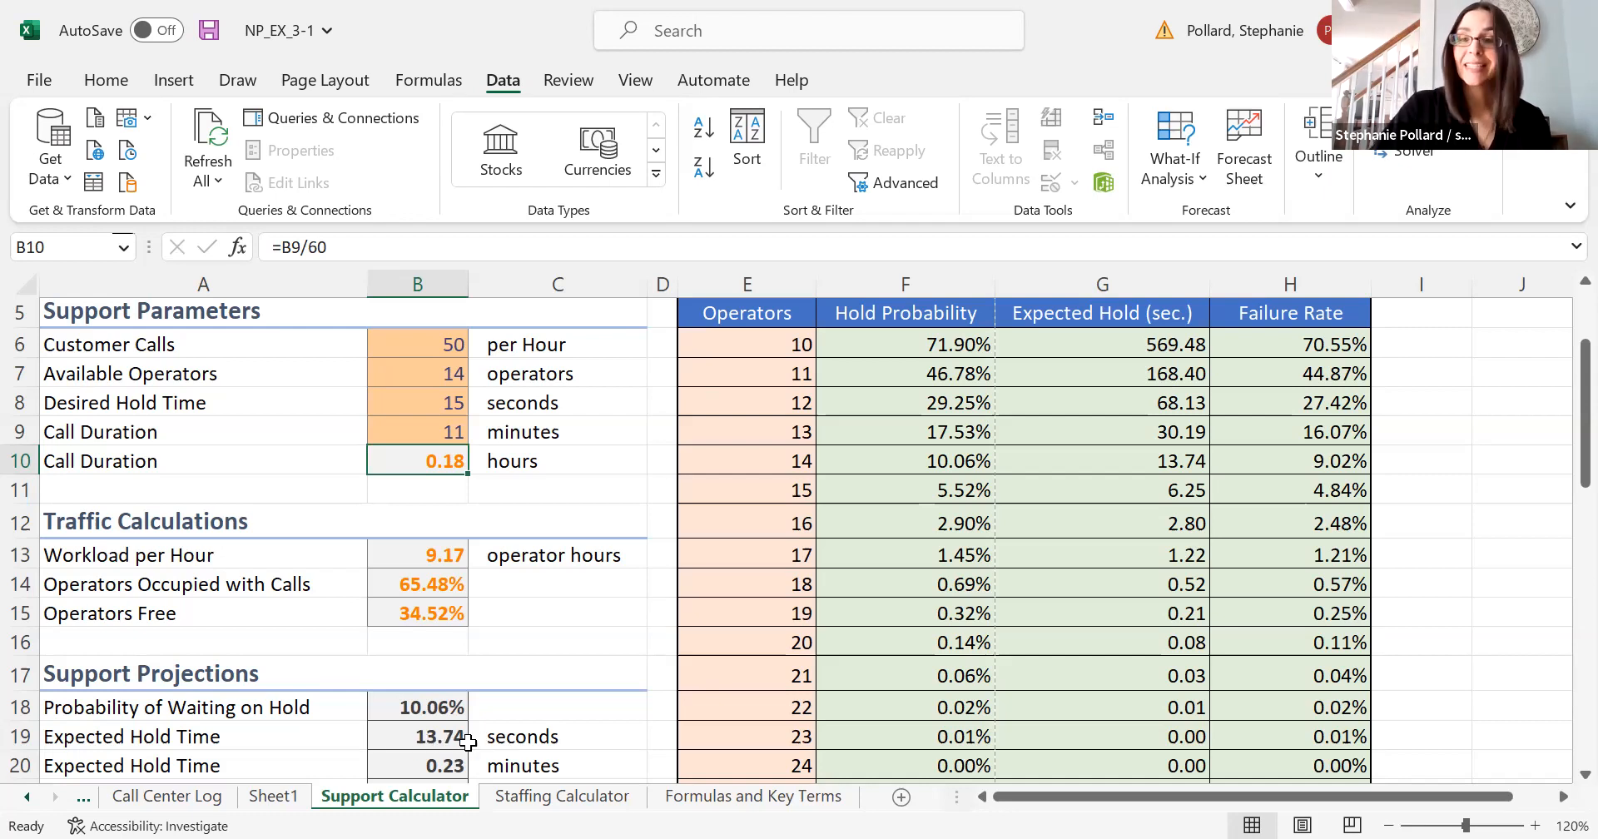
pyautogui.click(432, 434)
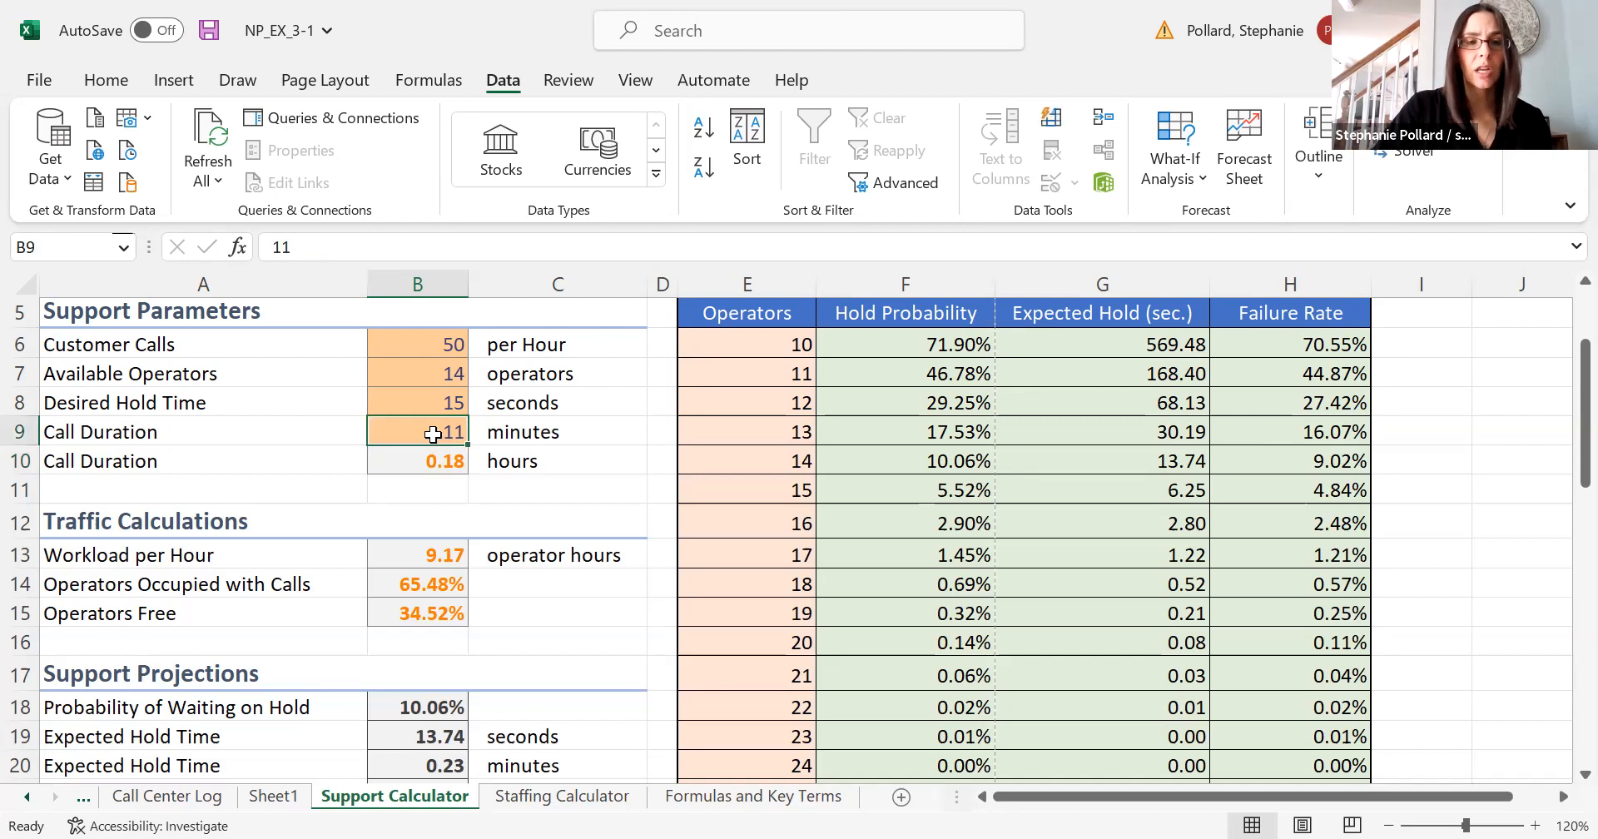
pyautogui.write('16')
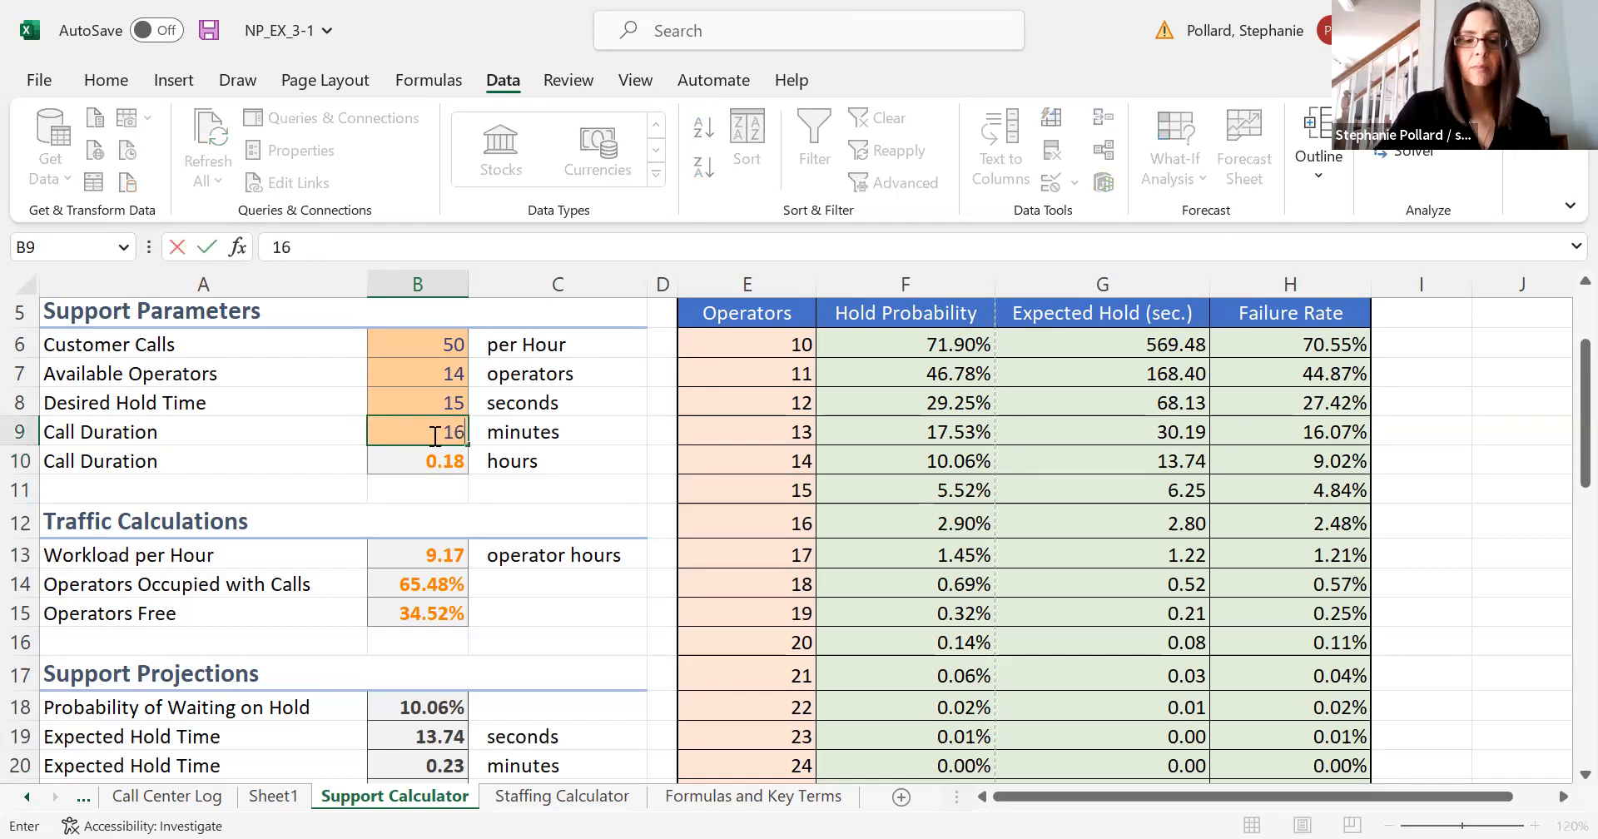
pyautogui.press('Return')
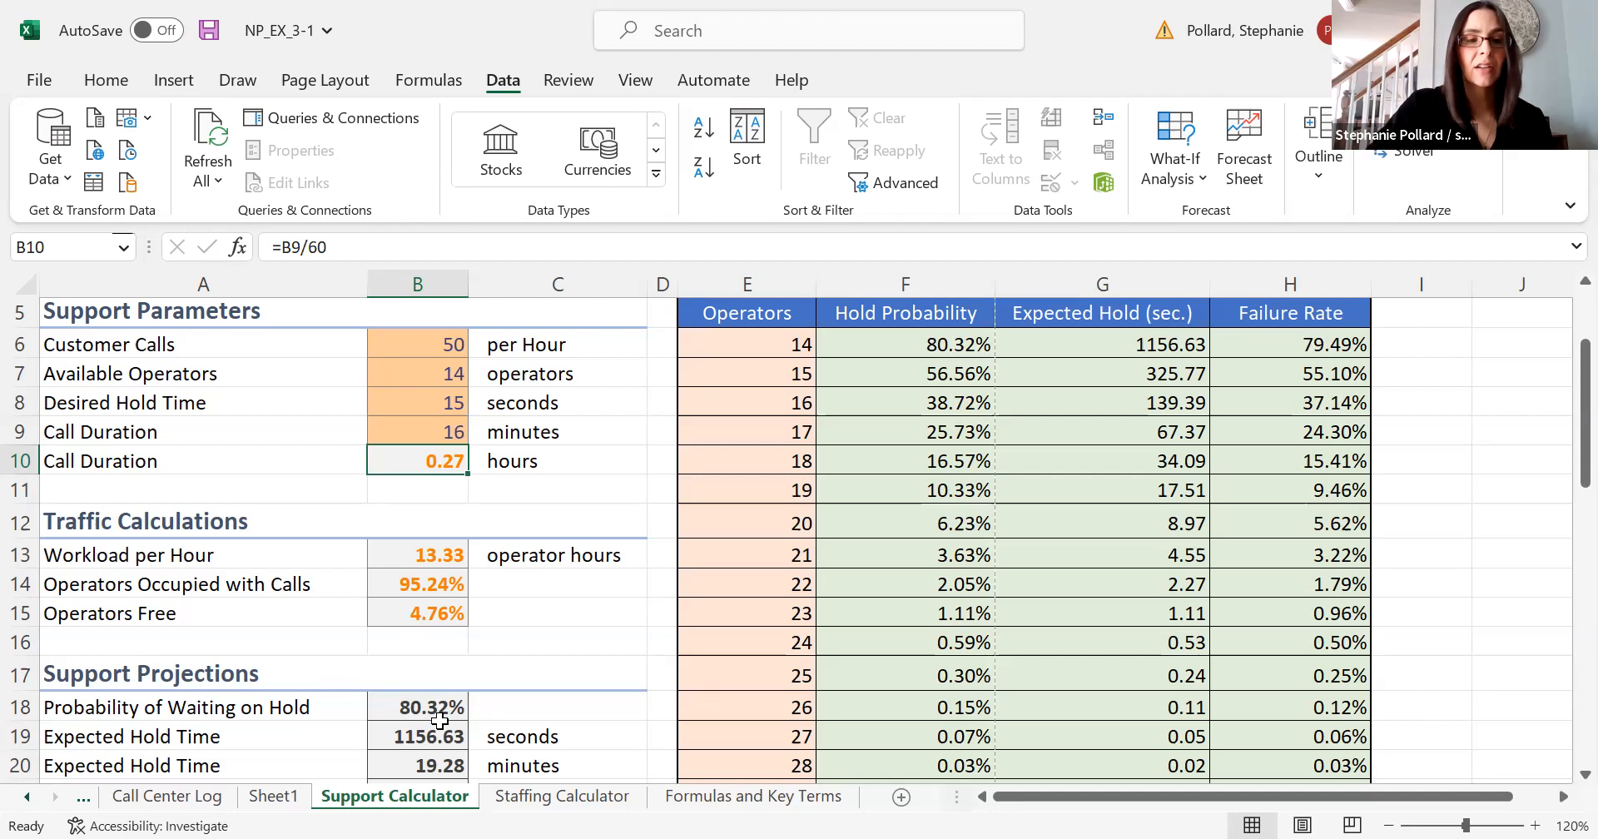
# Repeat the Call Duration test with 11 minutes in B9 and return the value to 16 minutes.
pyautogui.doubleClick(426, 428)
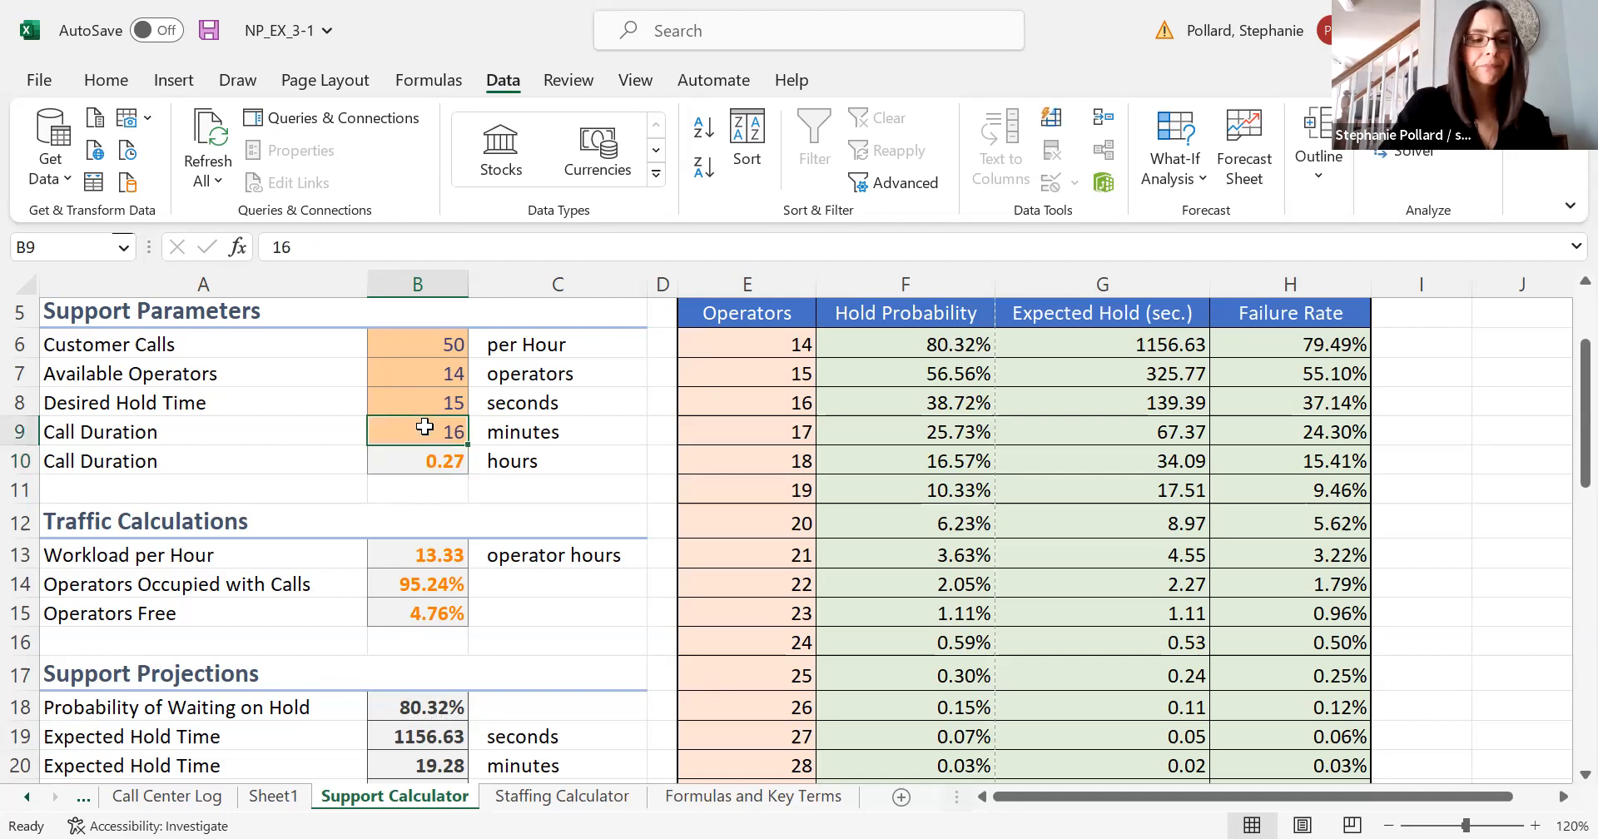
pyautogui.press('BackSpace')
pyautogui.write('1')
pyautogui.press('Return')
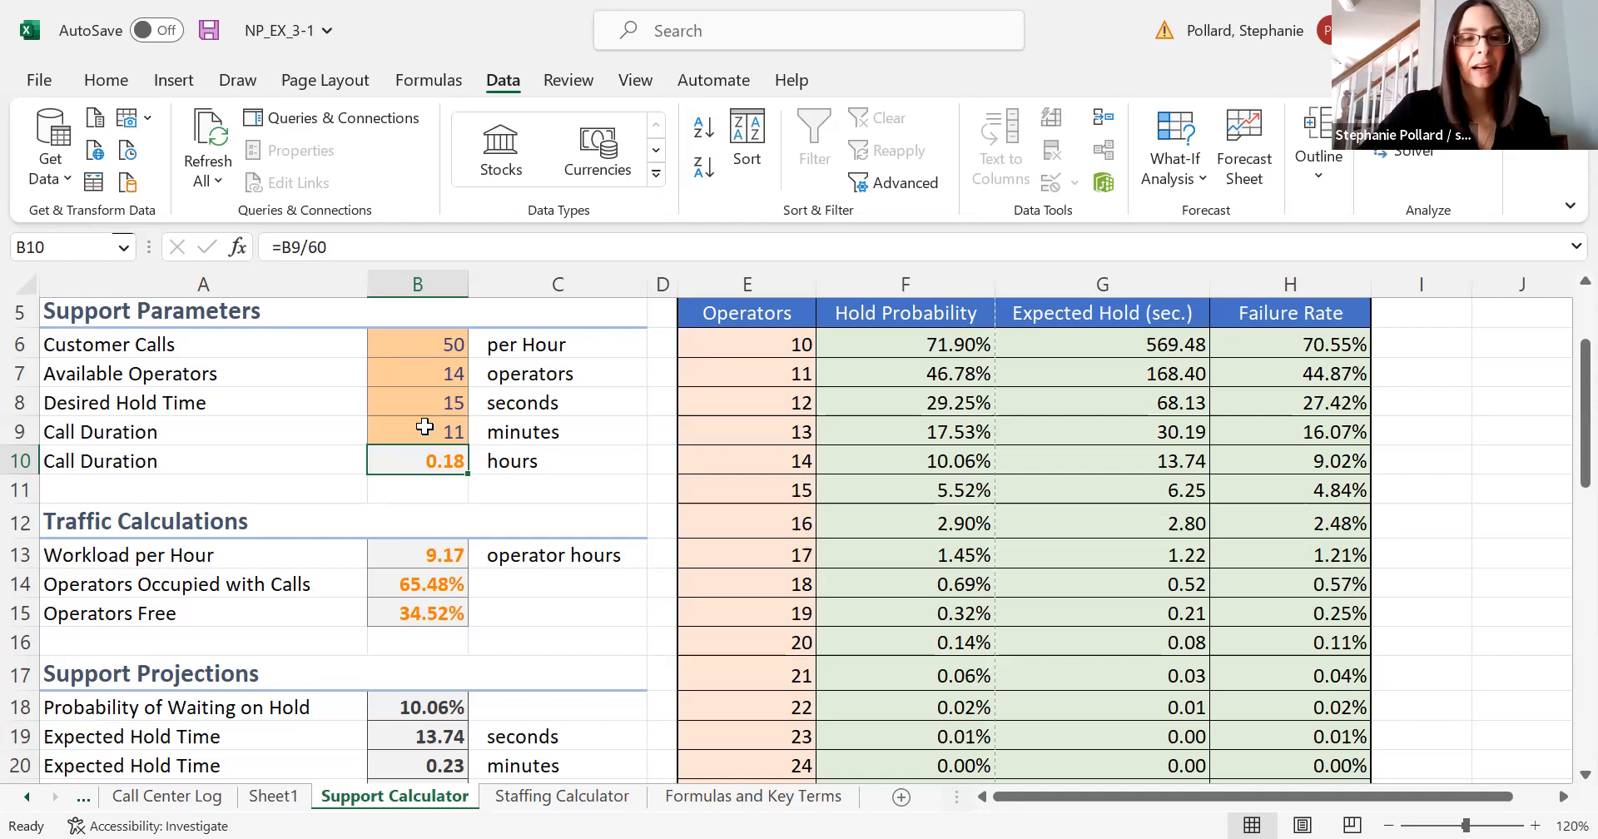
pyautogui.click(424, 426)
pyautogui.write('16')
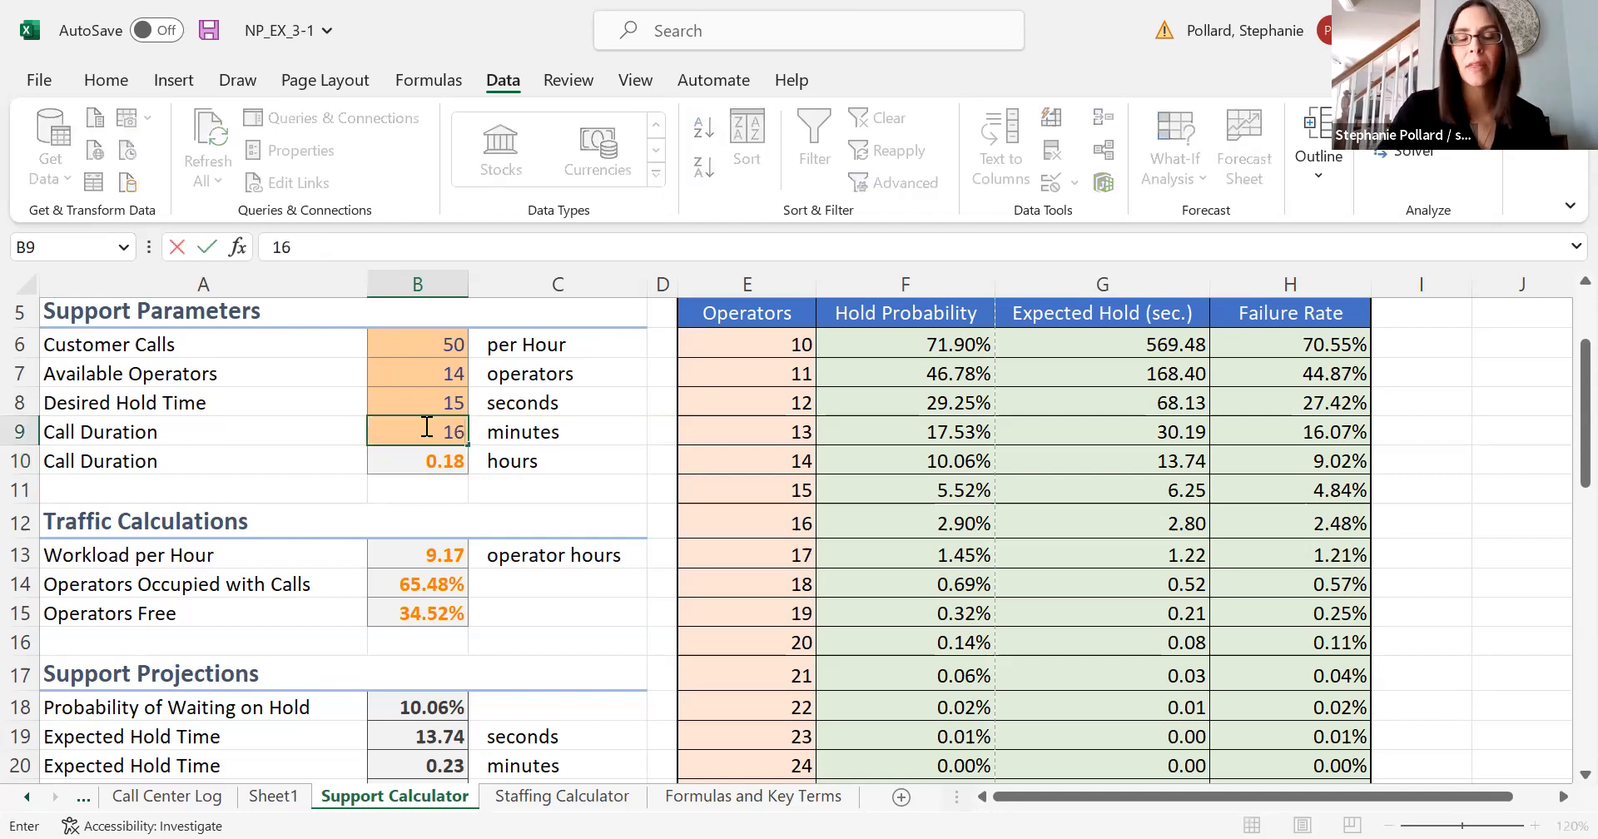
pyautogui.press('Return')
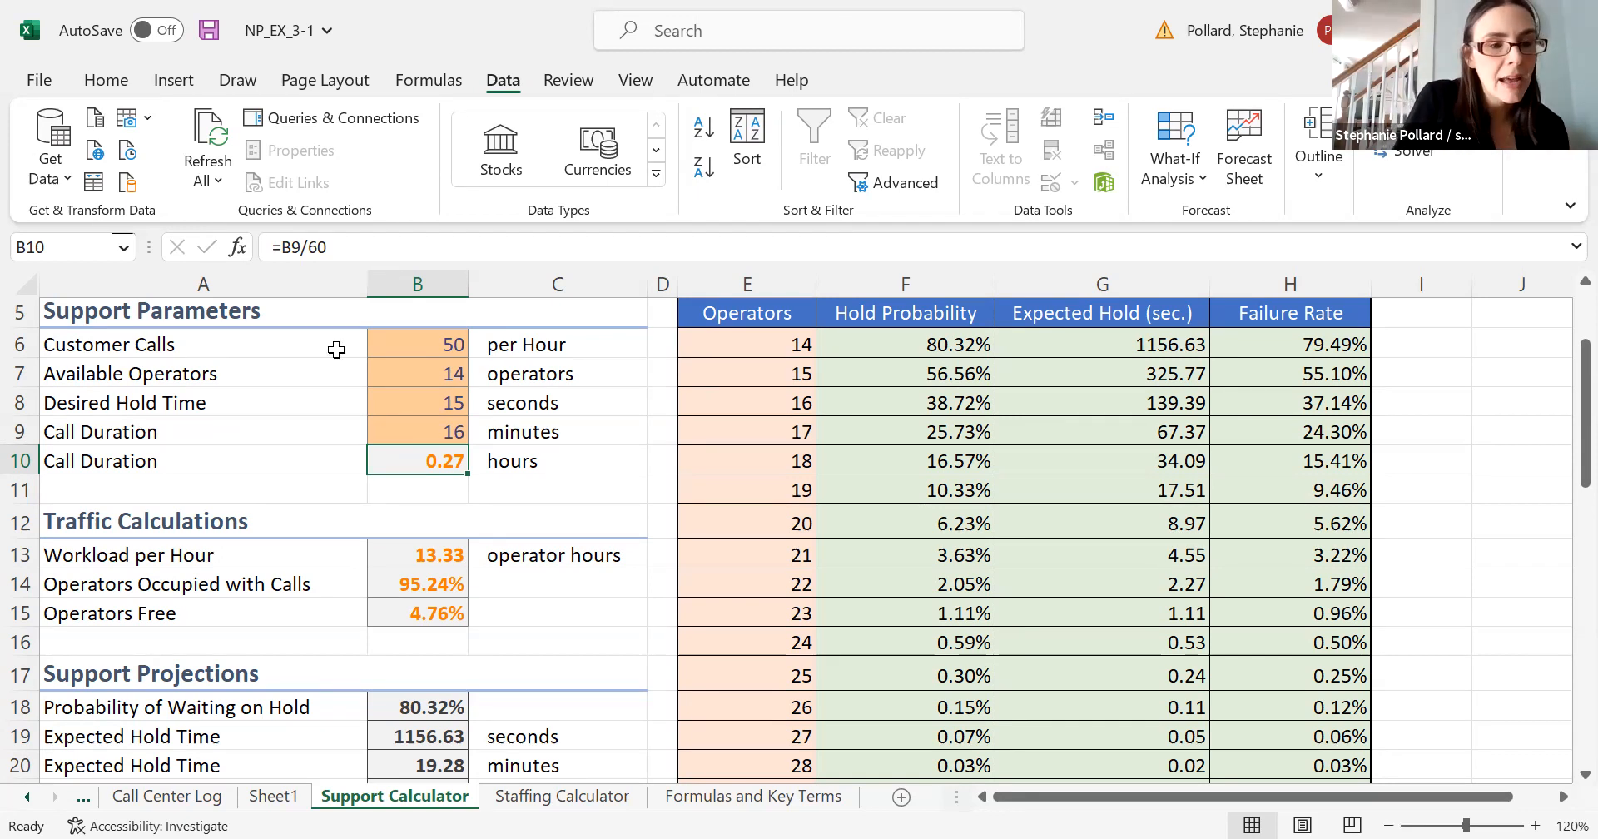
# Test 18 Available Operators in B7 and return the number to 14 operators.
pyautogui.click(414, 373)
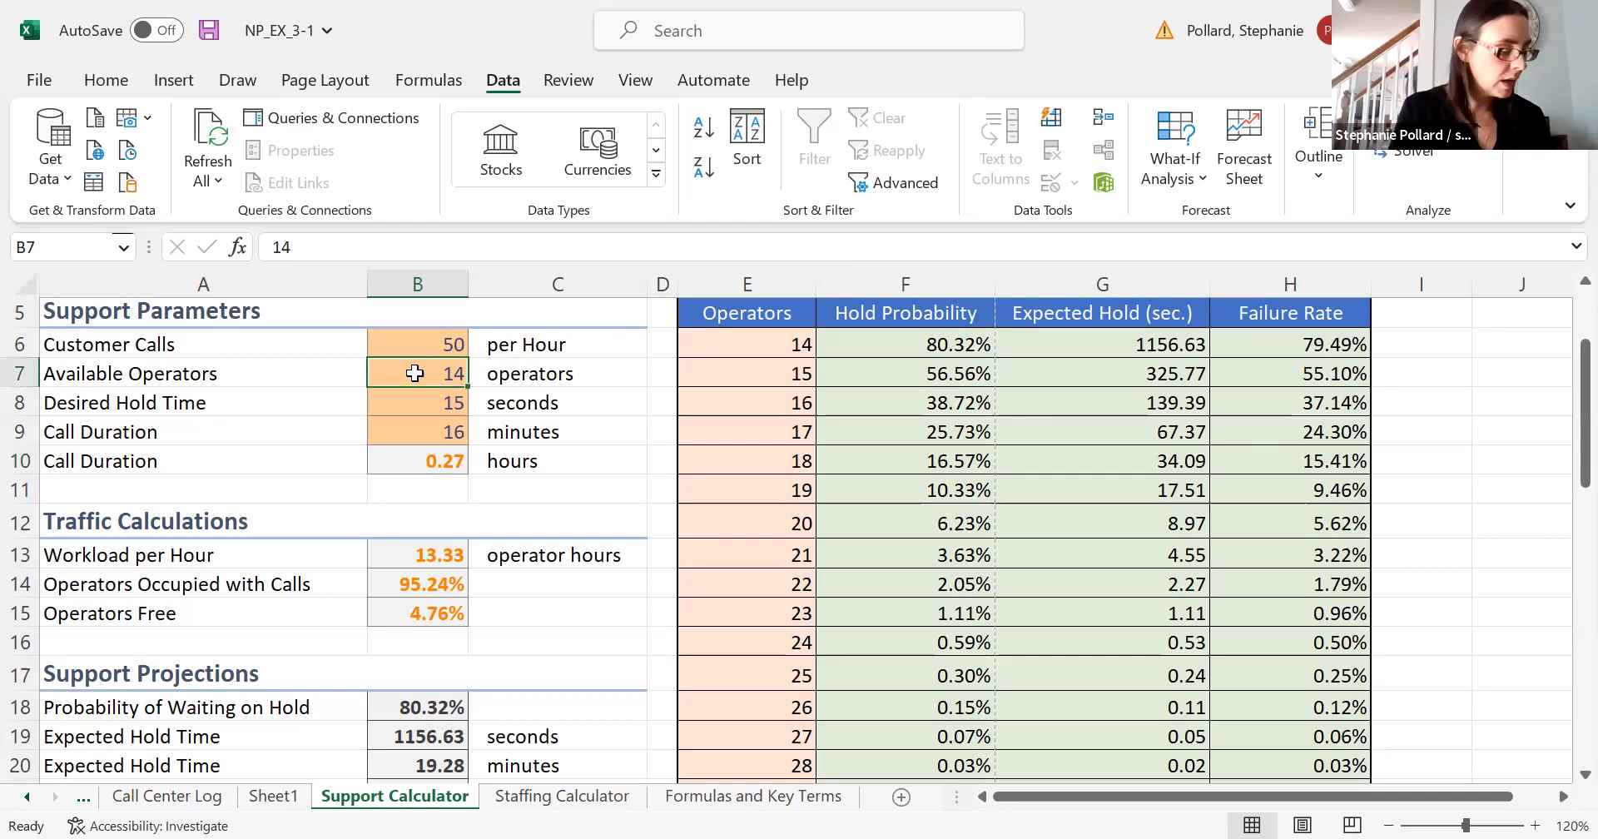
pyautogui.write('18')
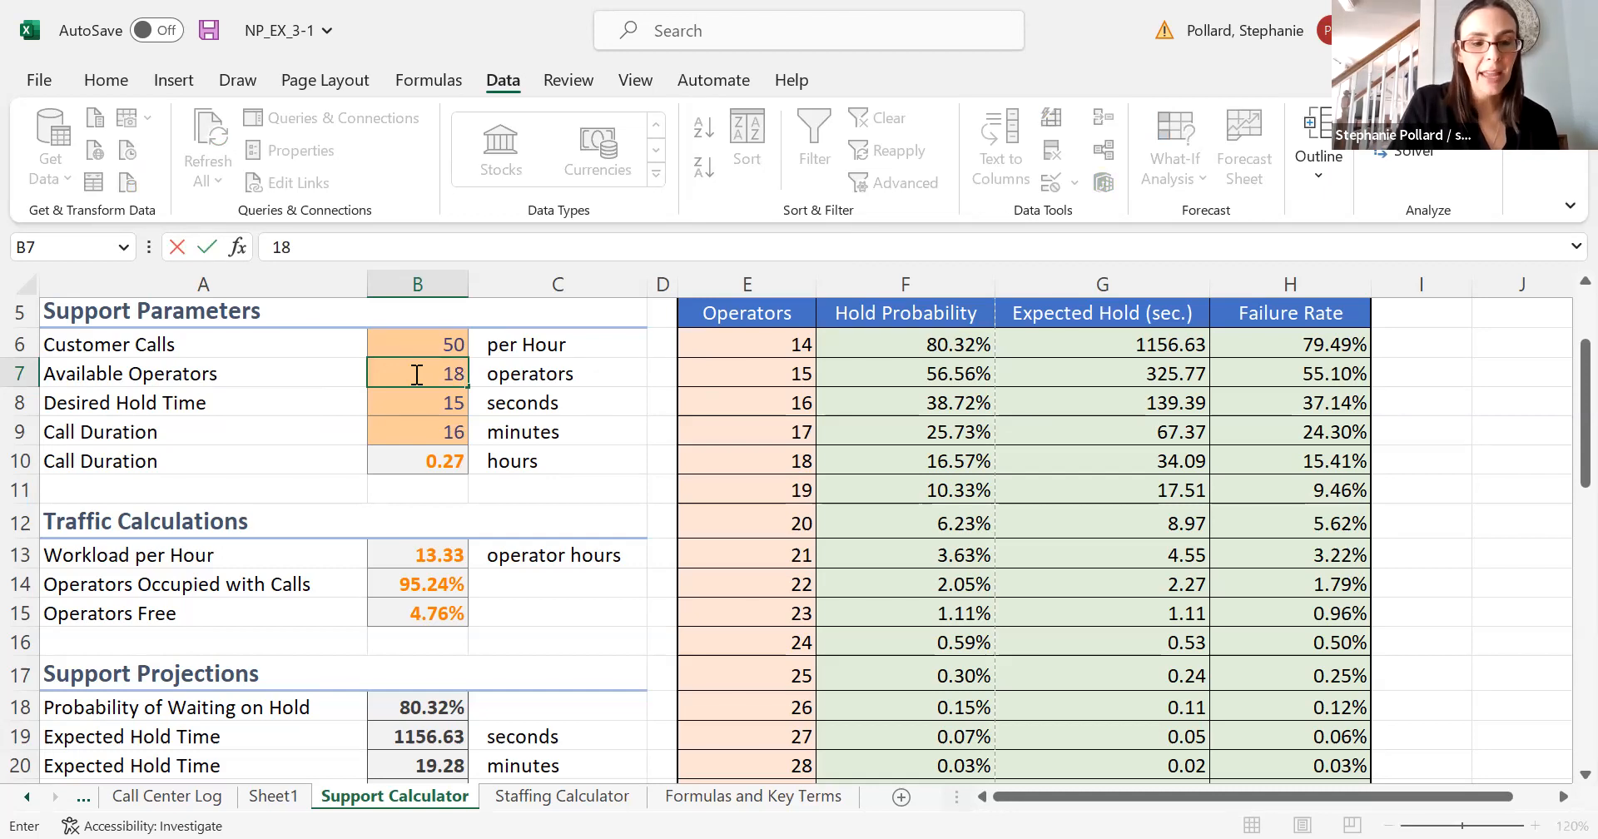
pyautogui.press('Return')
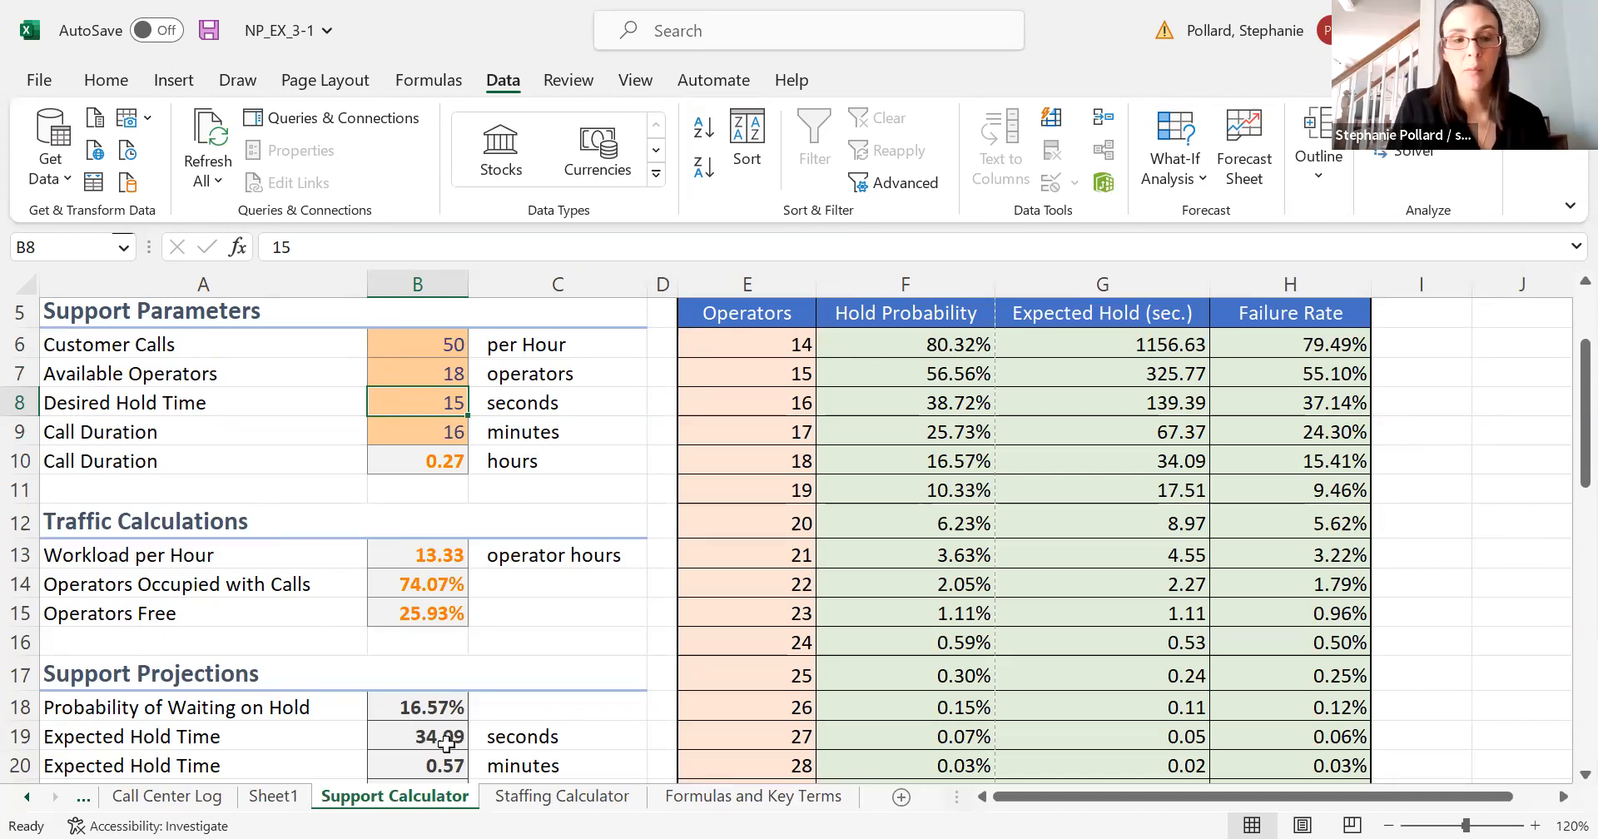
pyautogui.click(418, 367)
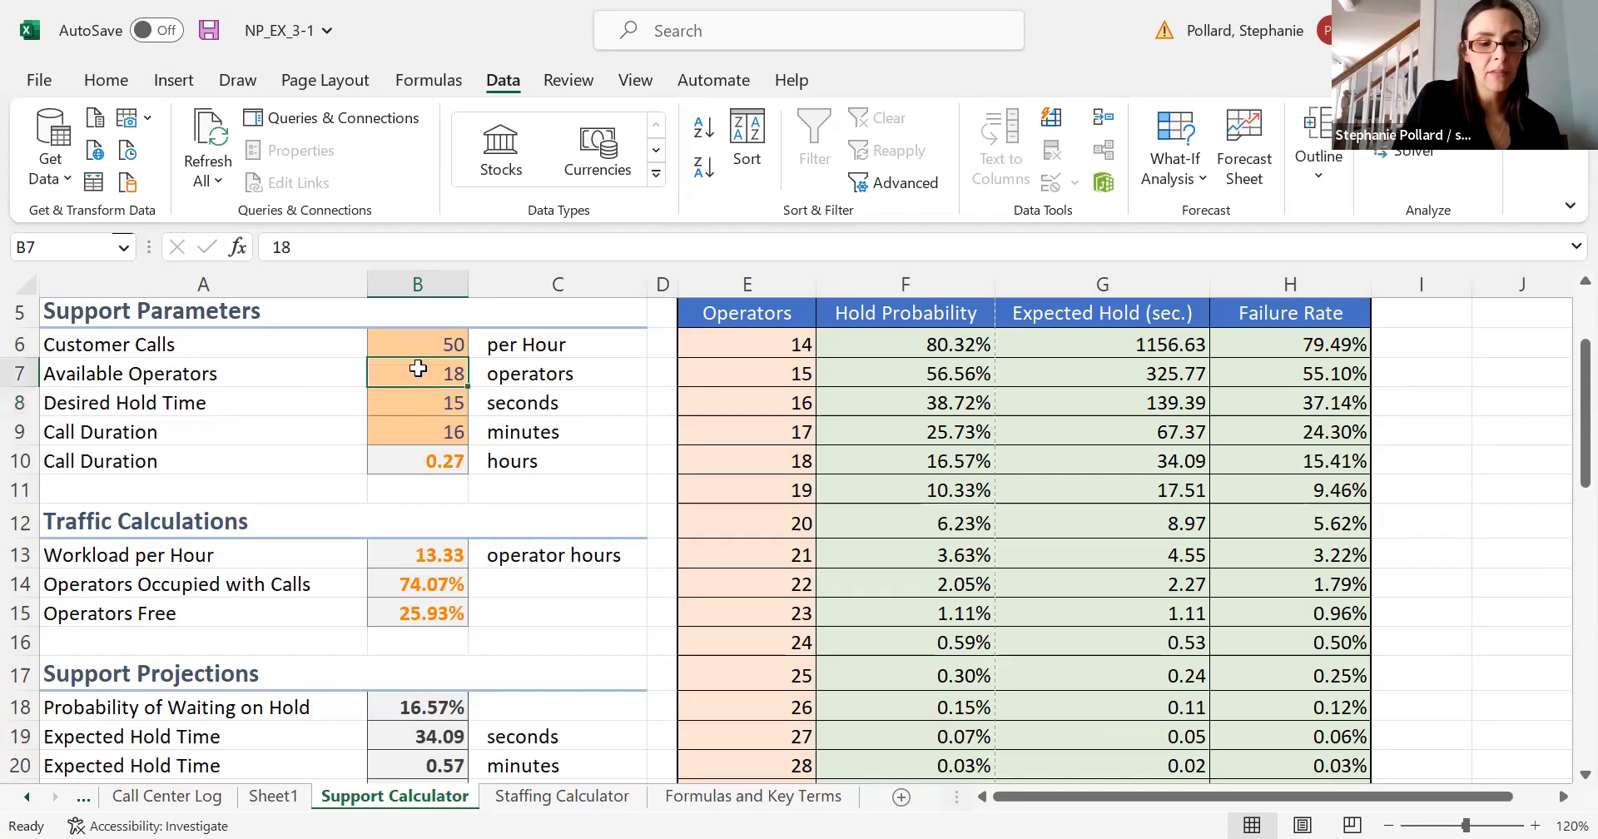
pyautogui.write('14')
pyautogui.press('Return')
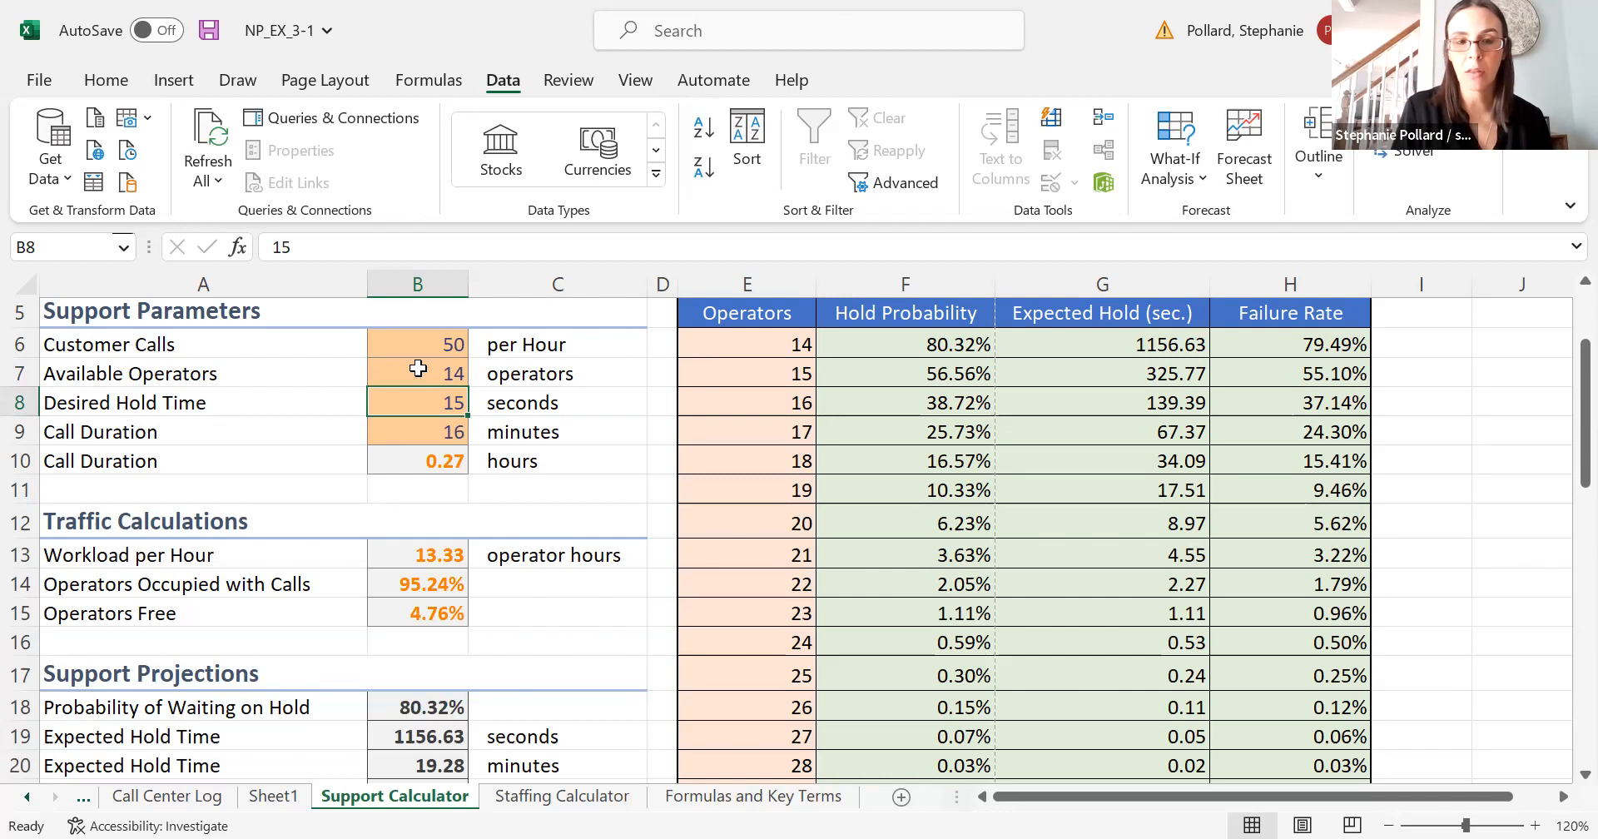
# Set Available Operators in B7 to 18 again and examine the Expected Hold Time in seconds in B19.
pyautogui.click(418, 368)
pyautogui.write('18')
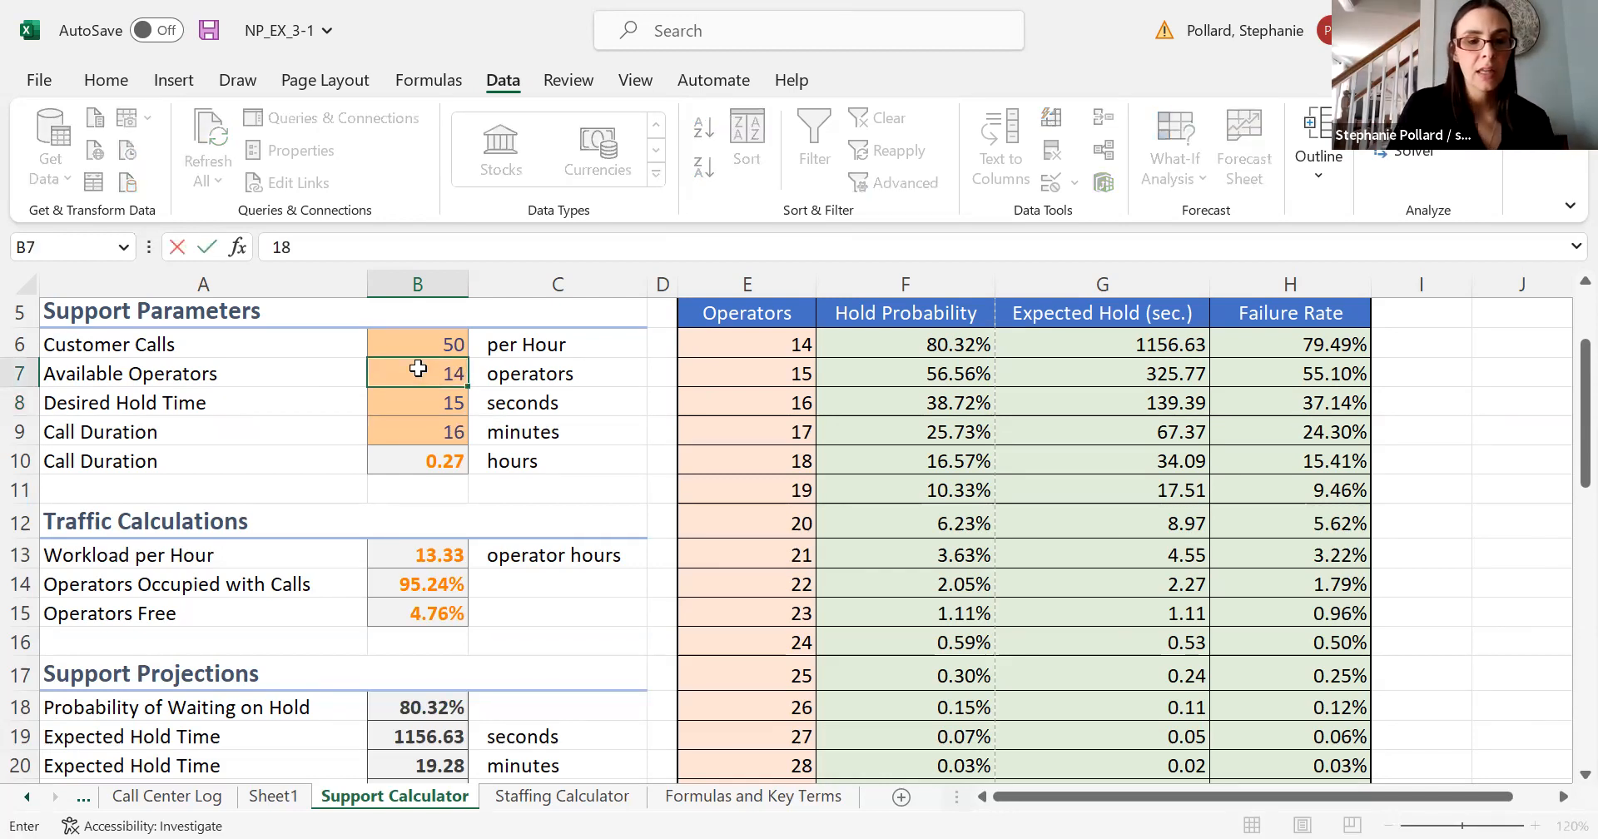
pyautogui.press('Return')
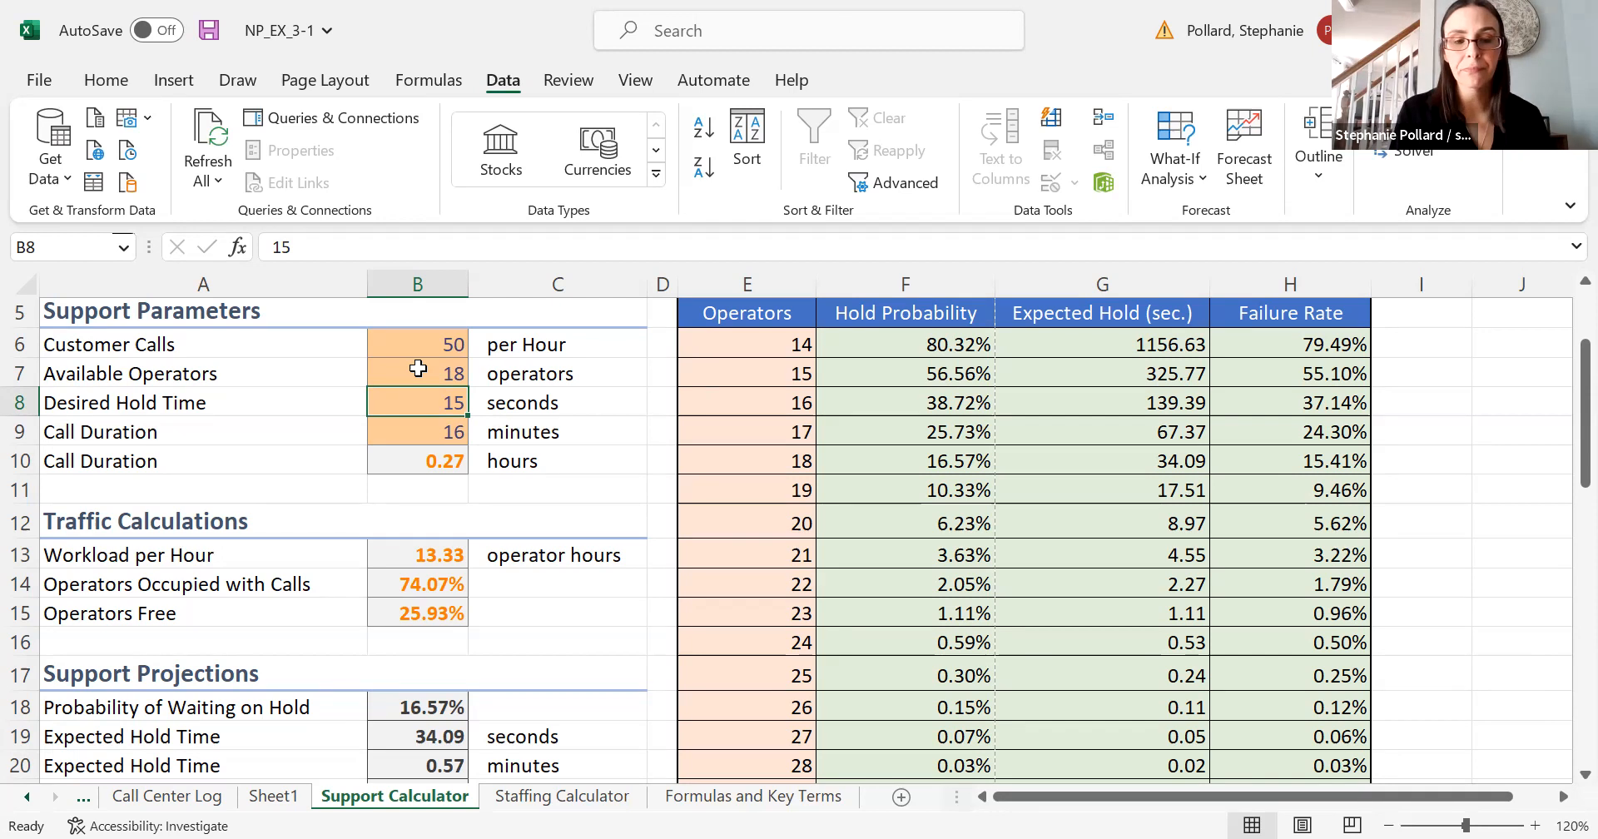
pyautogui.click(412, 737)
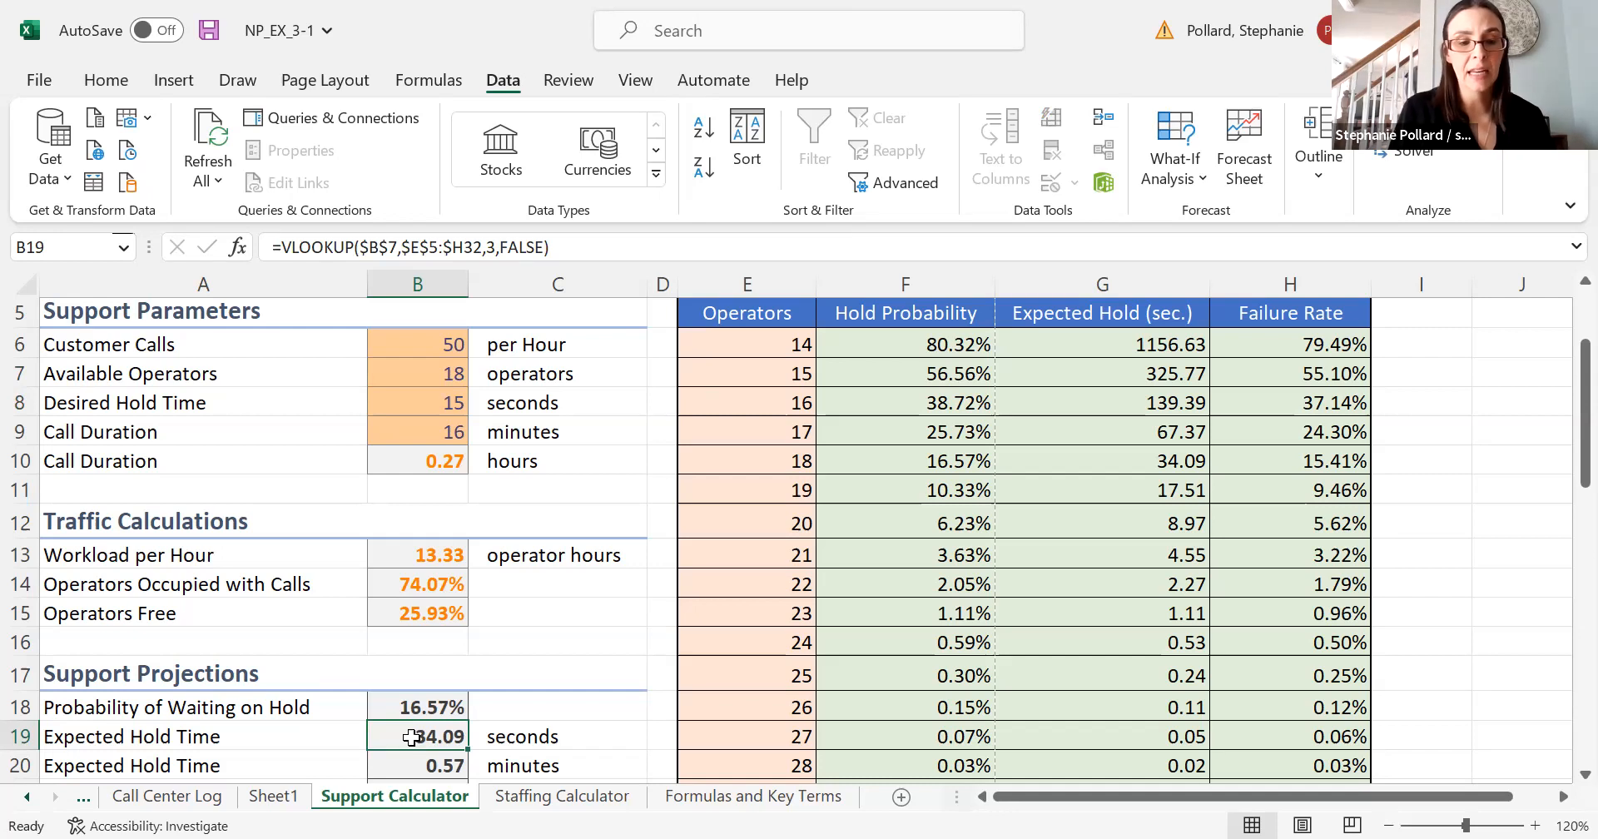
# Test 25 Available Operators in B7 and restore the number to 14 operators.
pyautogui.click(436, 374)
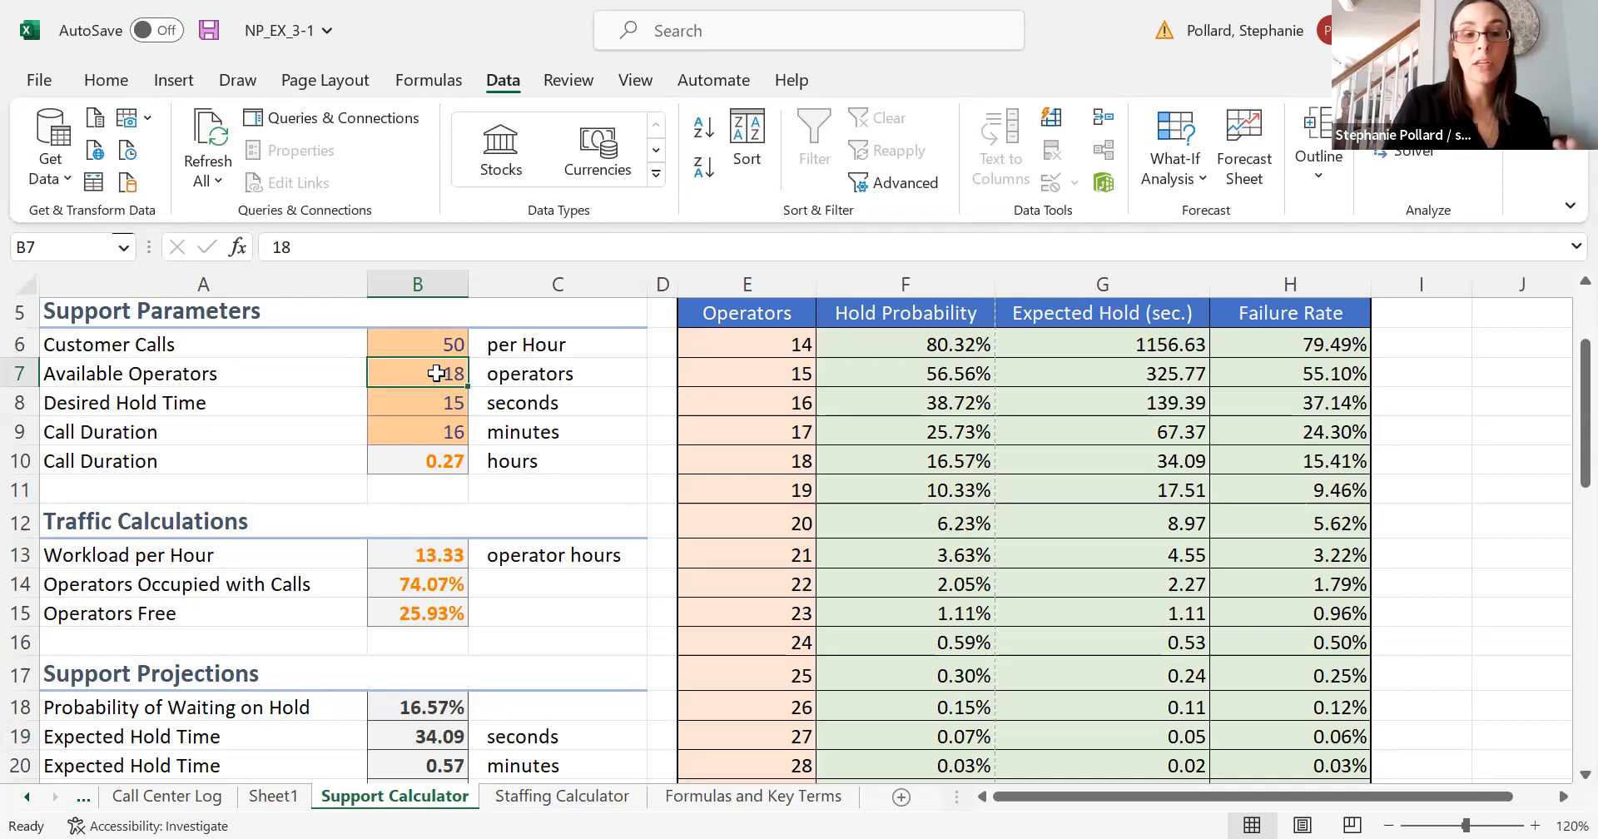
pyautogui.write('25')
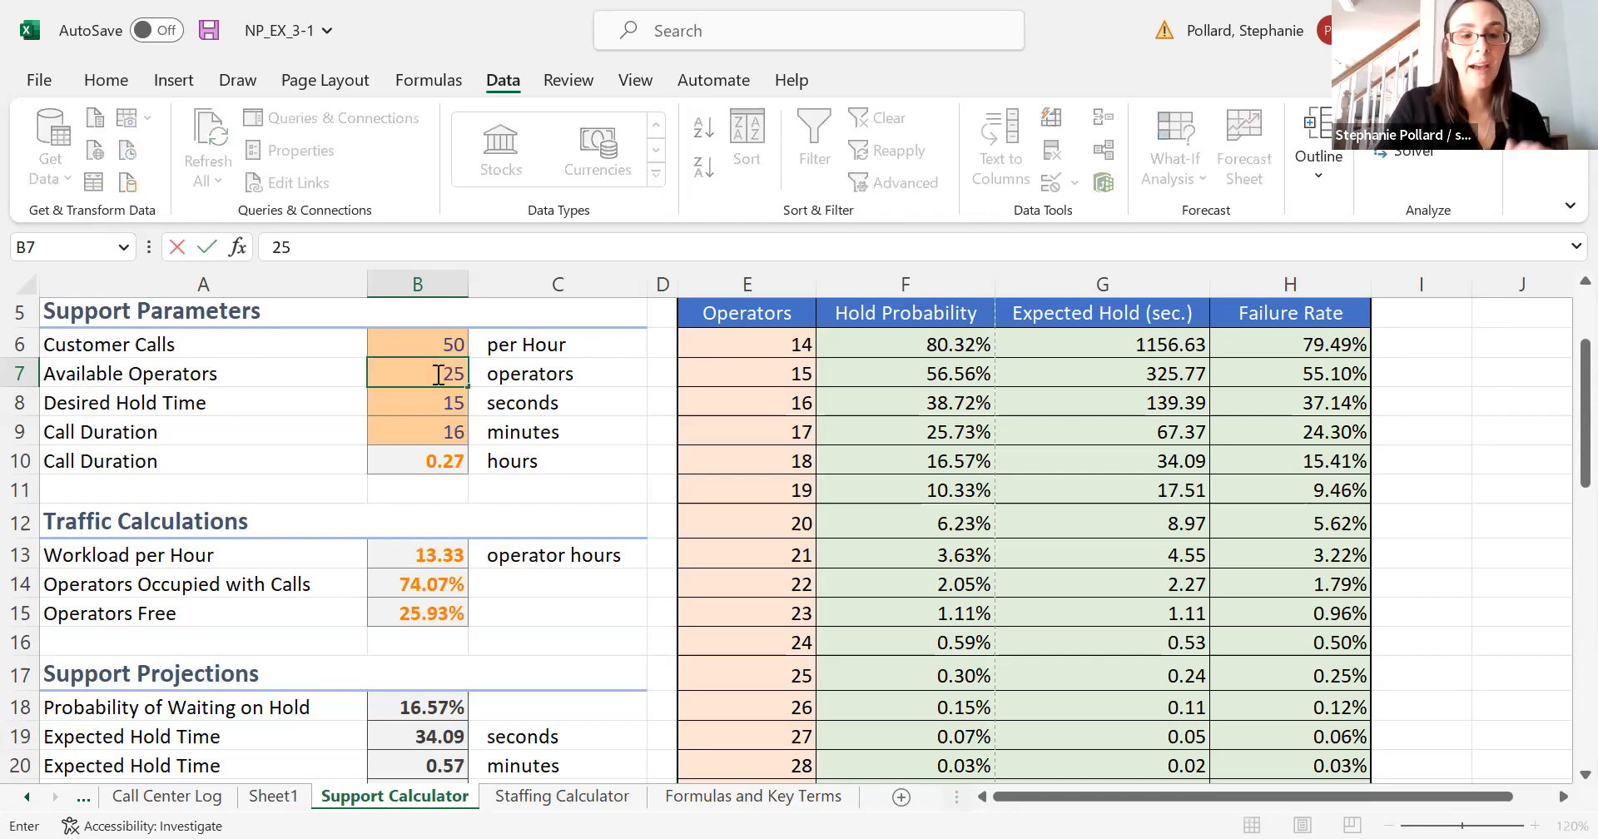
pyautogui.press('Return')
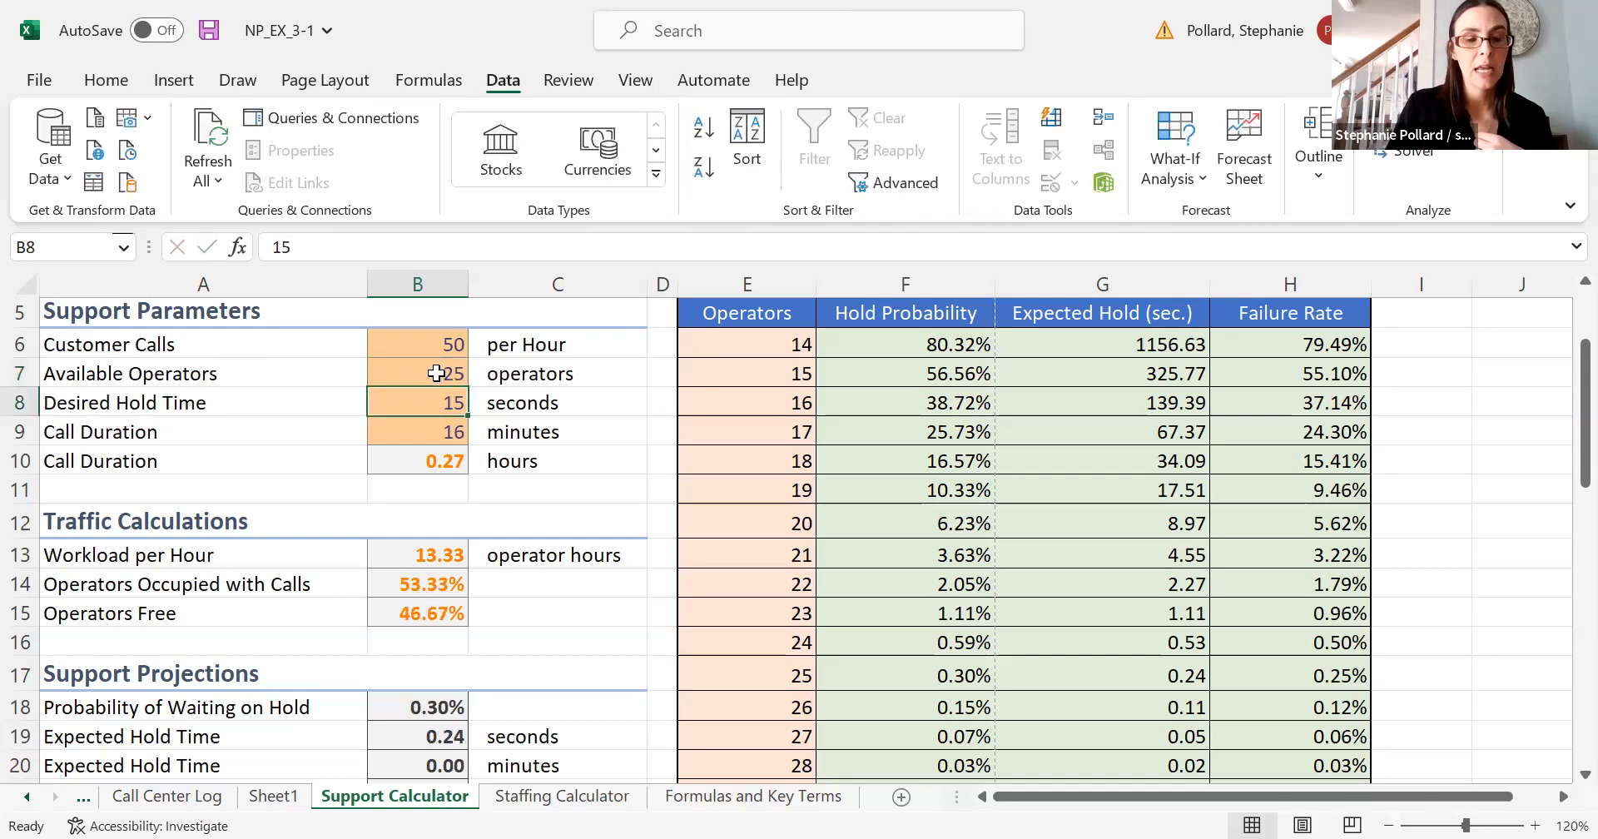
pyautogui.click(436, 373)
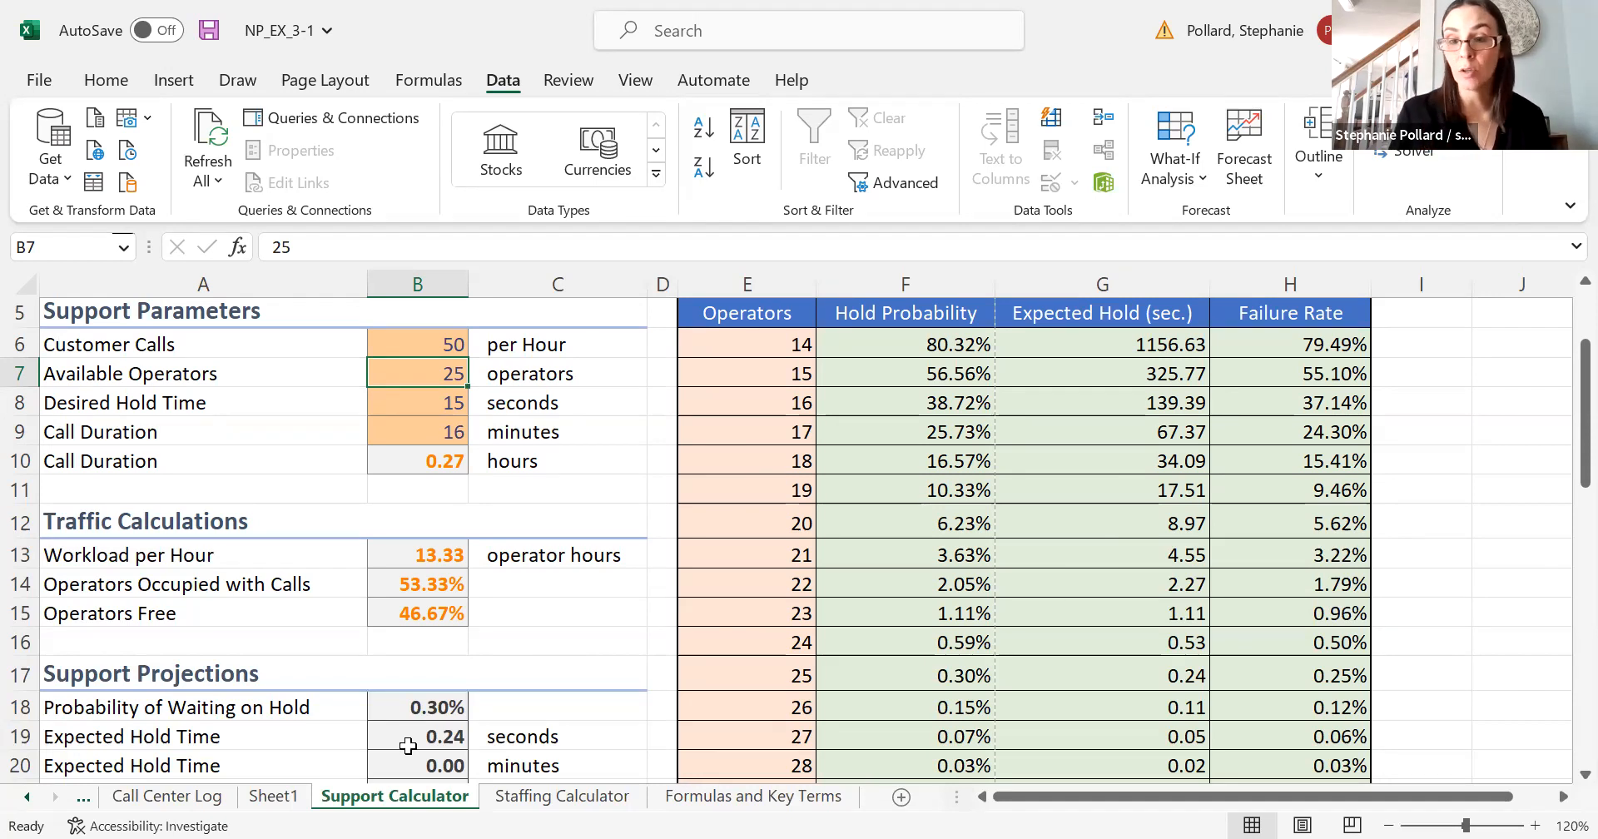
pyautogui.write('14')
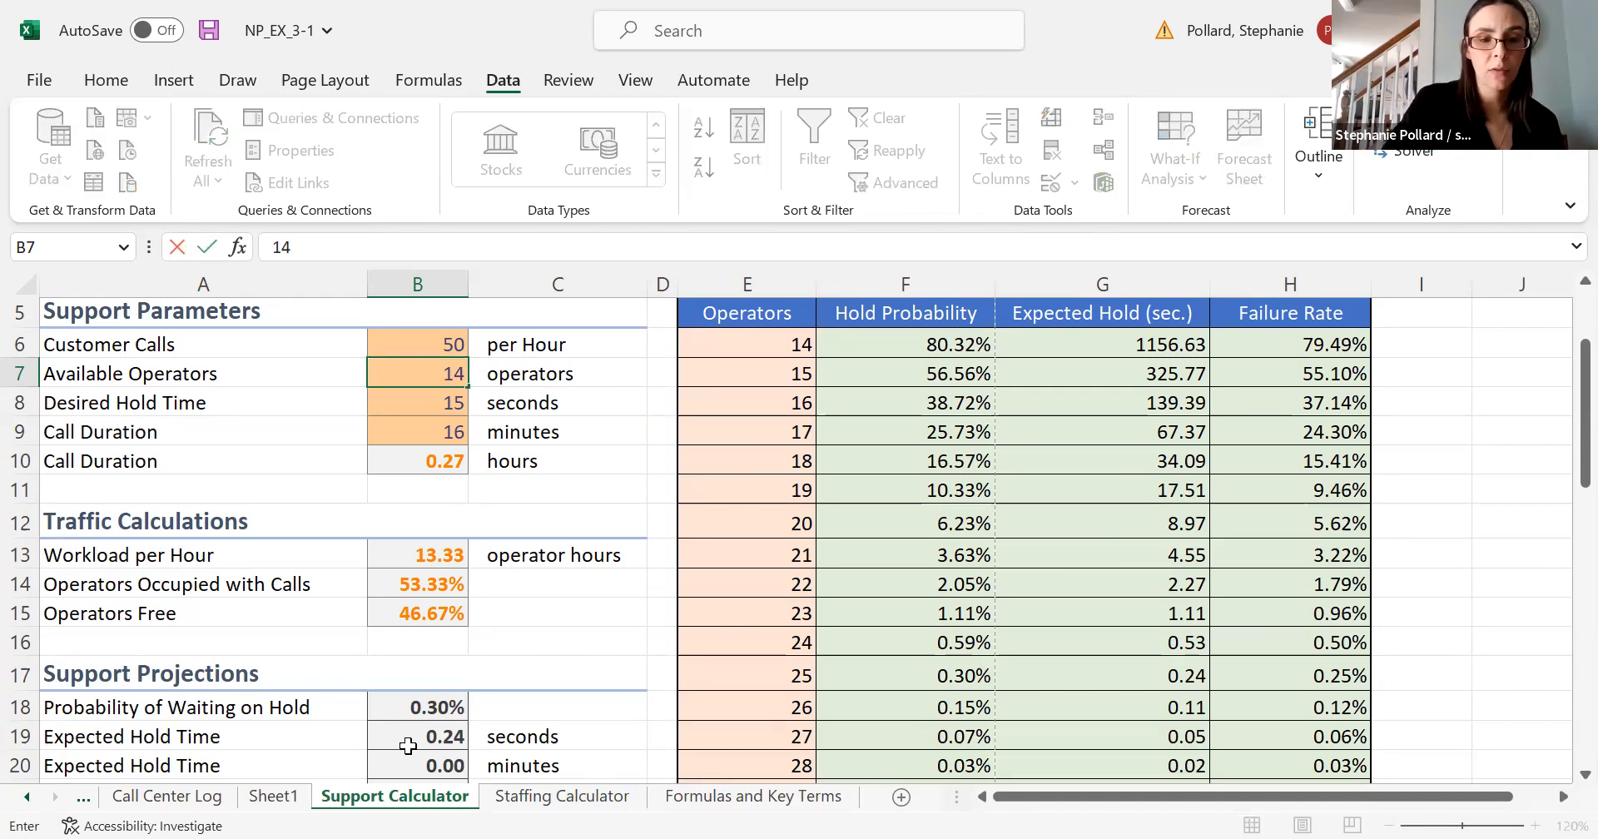
pyautogui.press('Return')
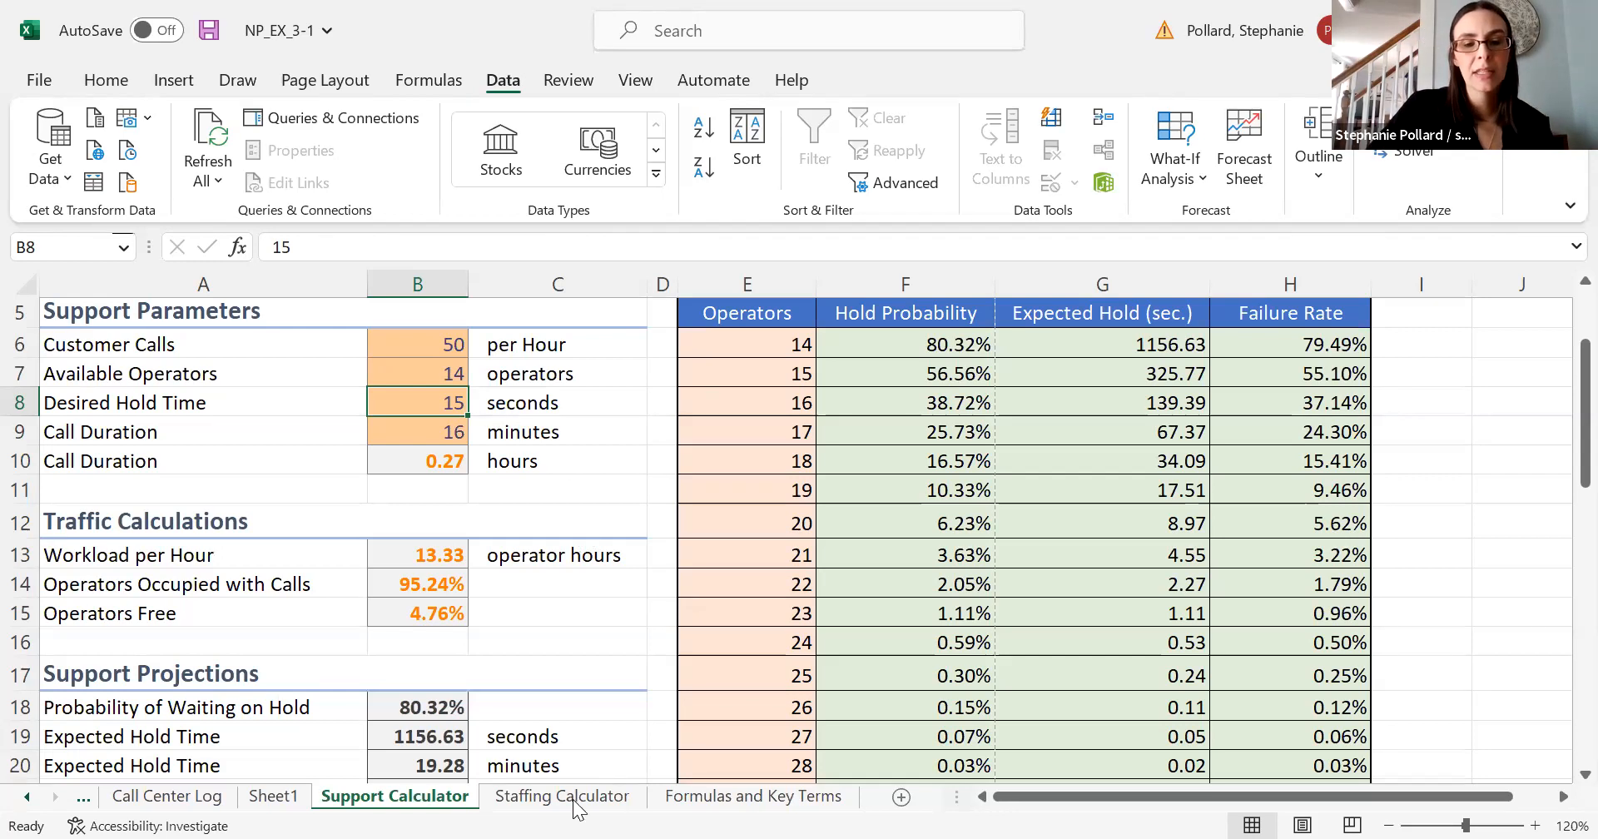
# On the Staffing Calculator sheet, calculate Working Days Less Holidays in B9 with the formula =B5*B6-B7.
pyautogui.click(519, 799)
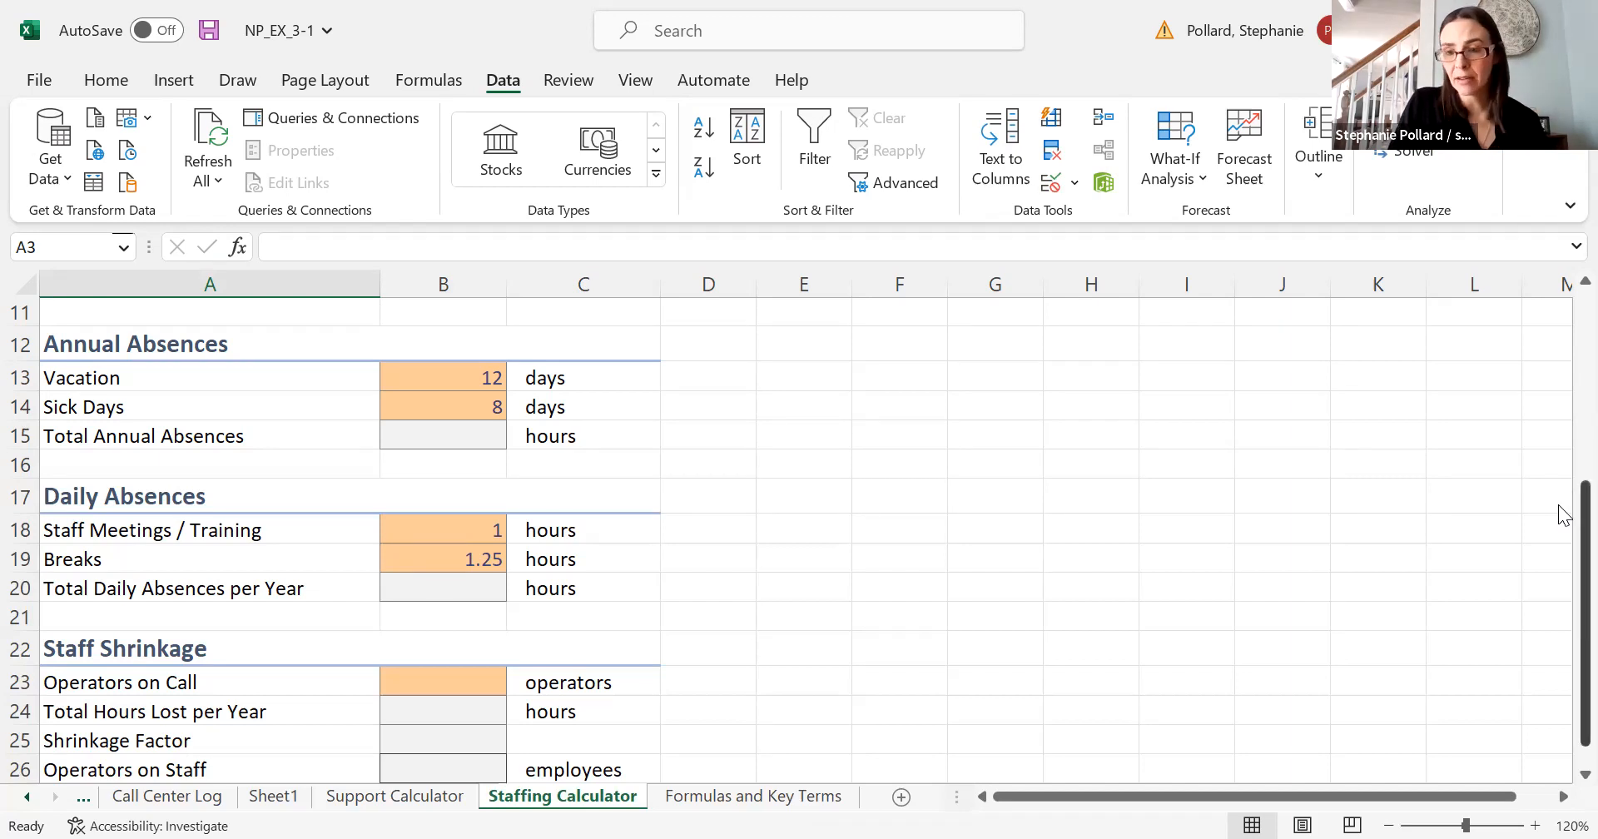
pyautogui.moveTo(1561, 516); pyautogui.dragTo(1563, 312)
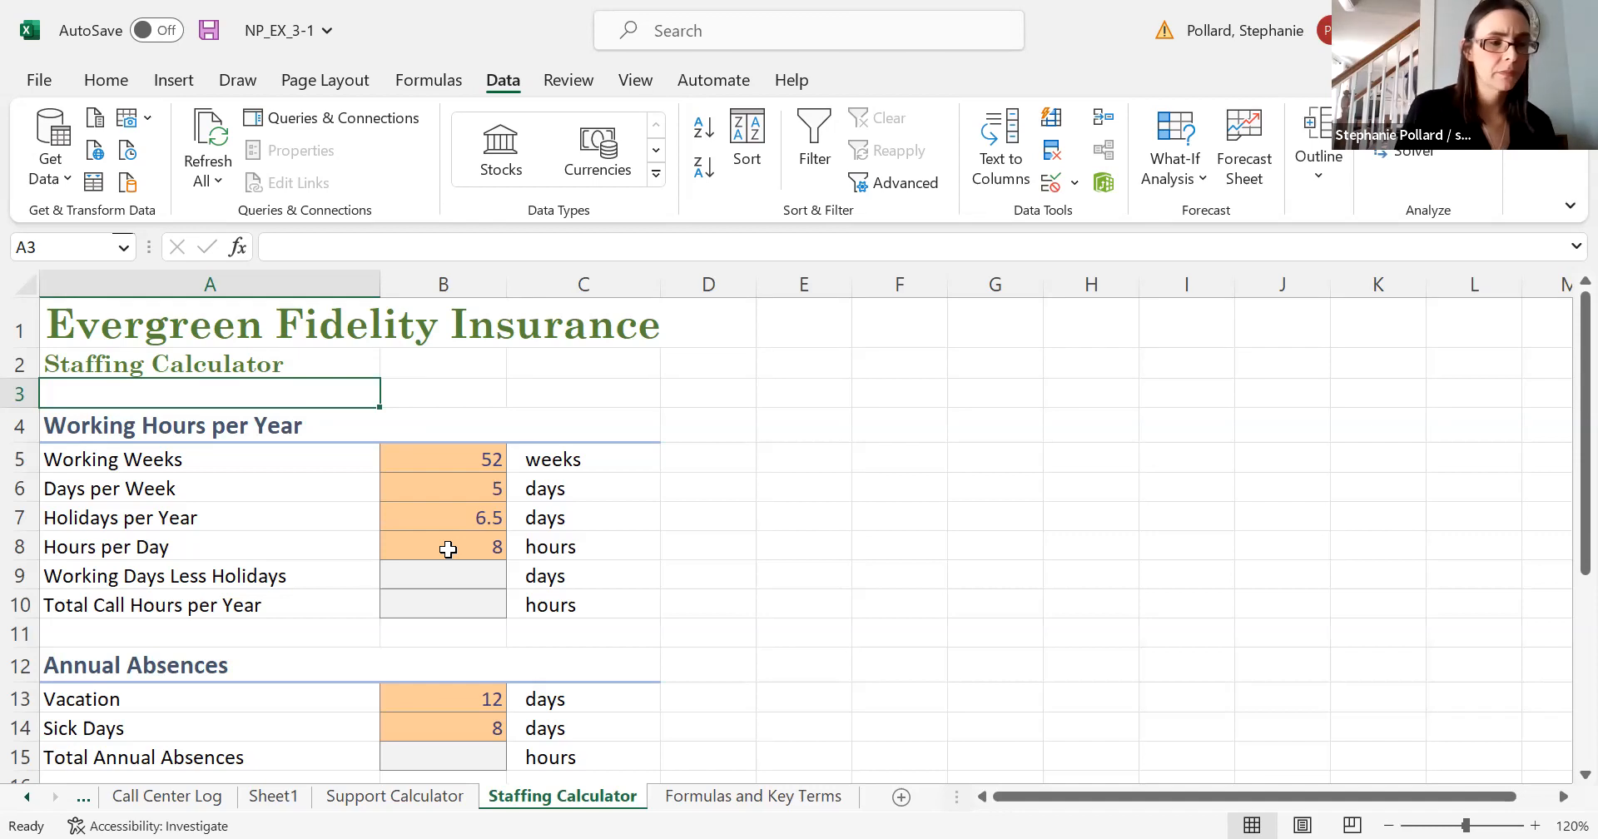
pyautogui.click(441, 582)
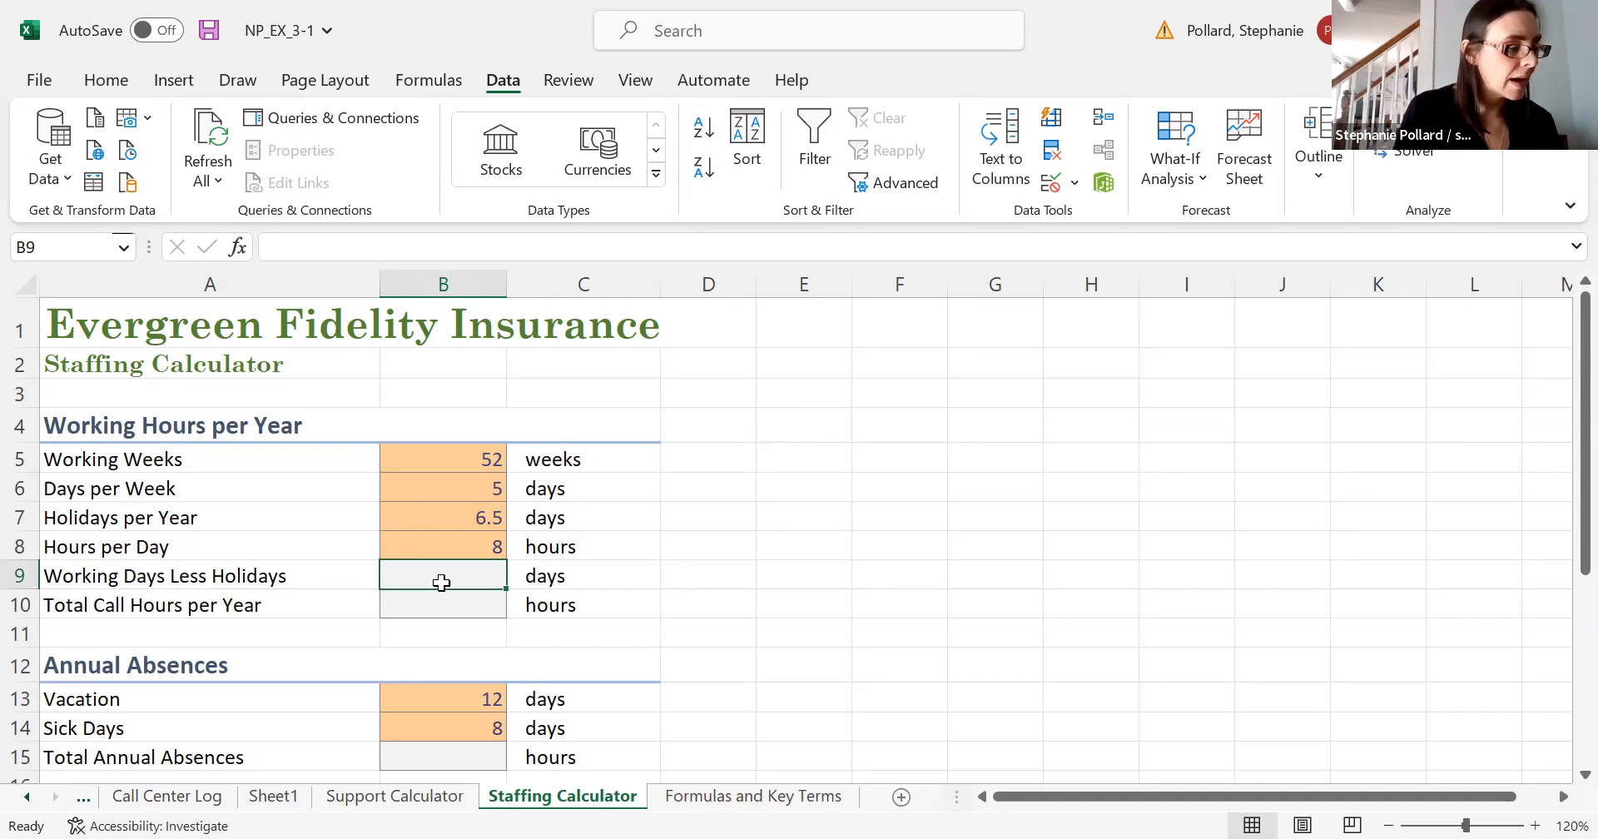
pyautogui.write('=')
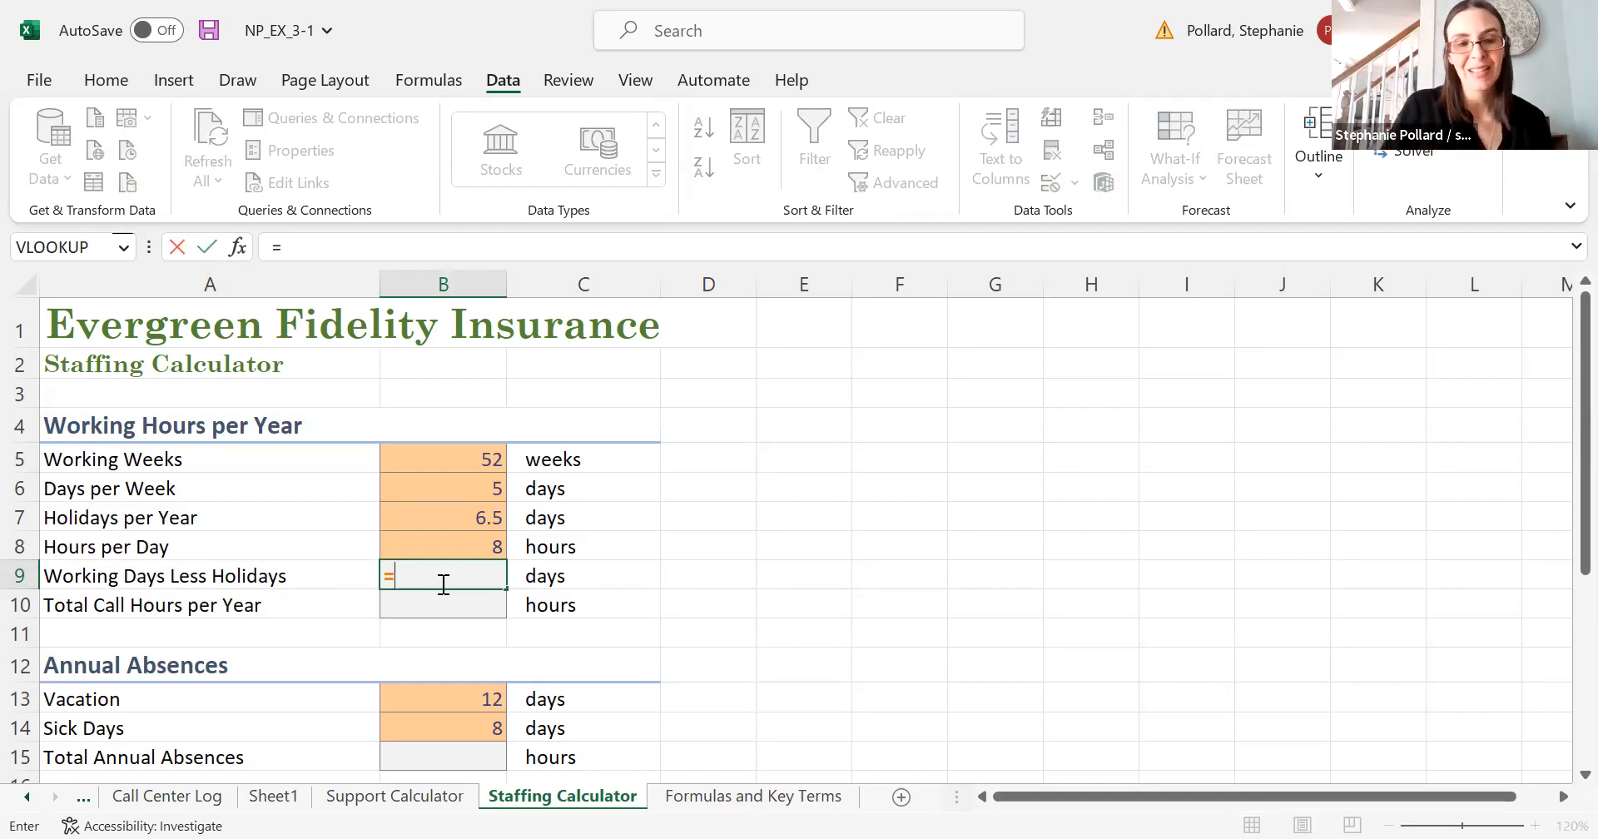
pyautogui.click(445, 461)
pyautogui.write('*')
pyautogui.click(447, 494)
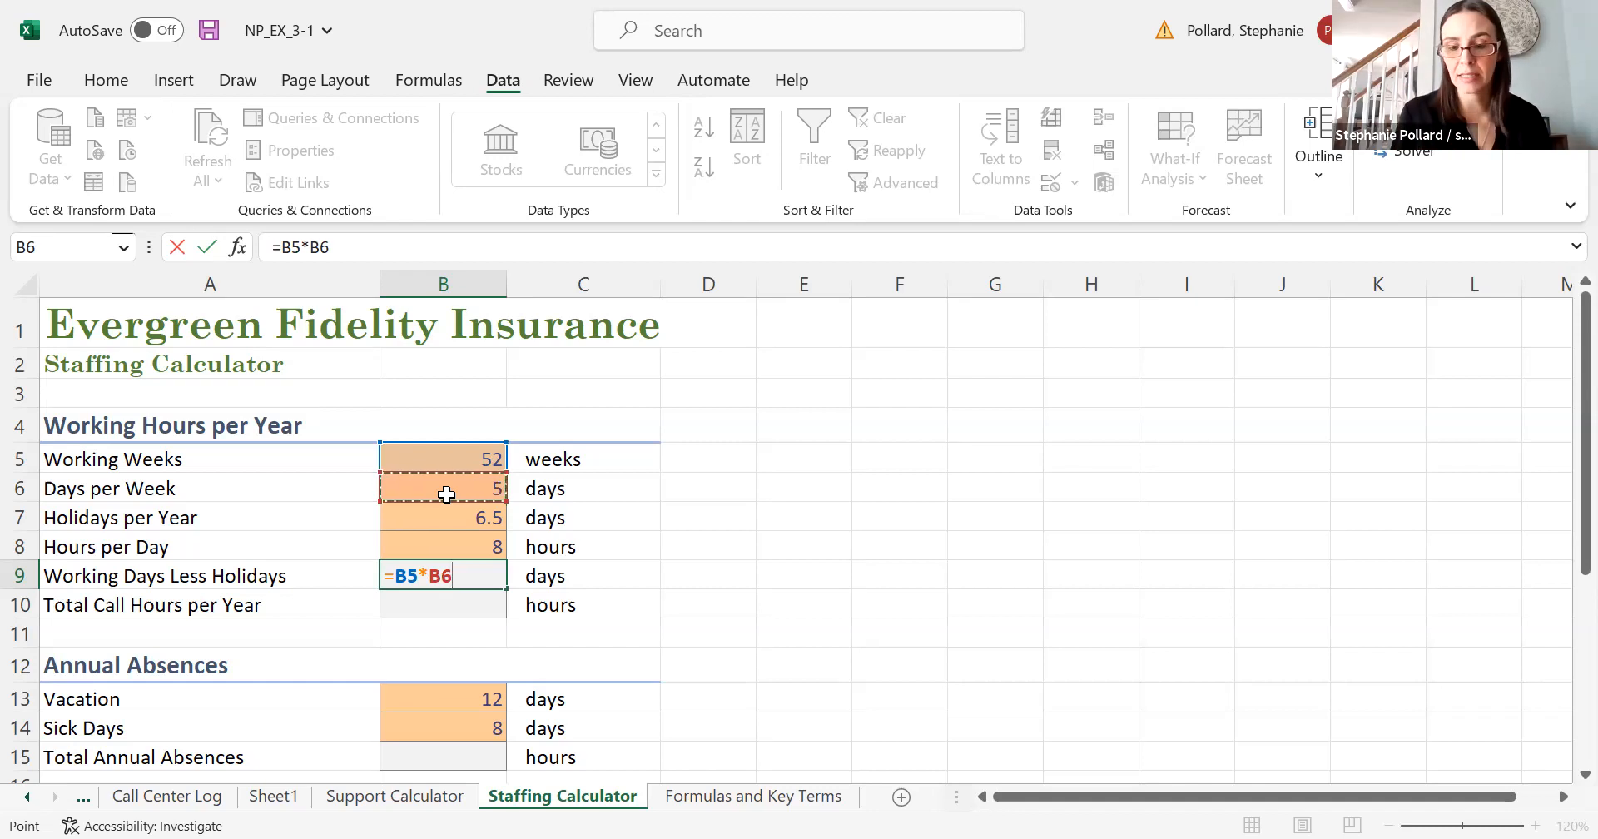
pyautogui.write('-')
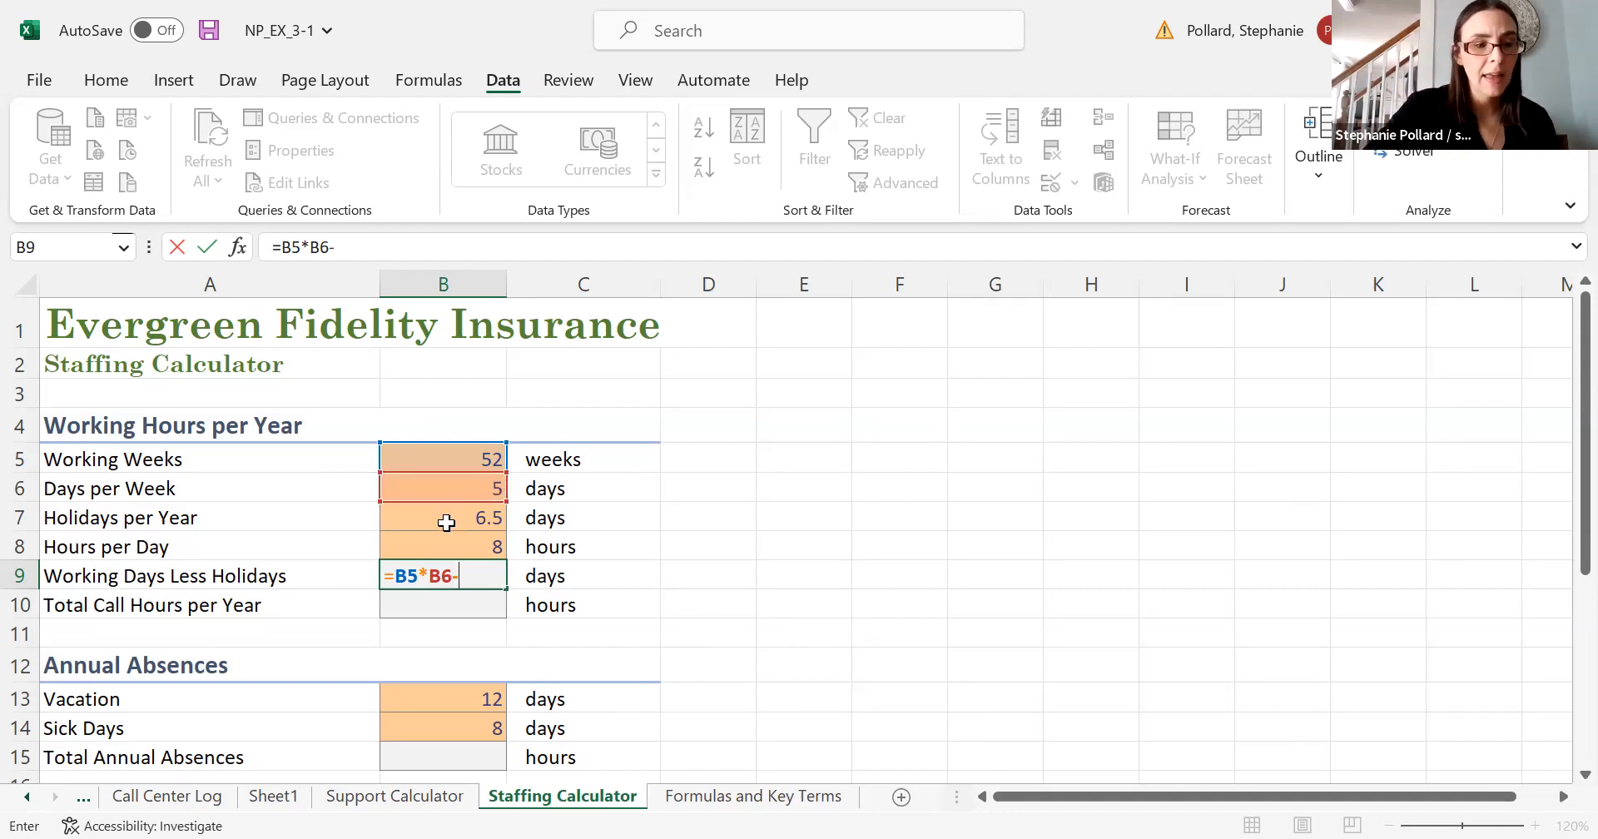
pyautogui.click(446, 522)
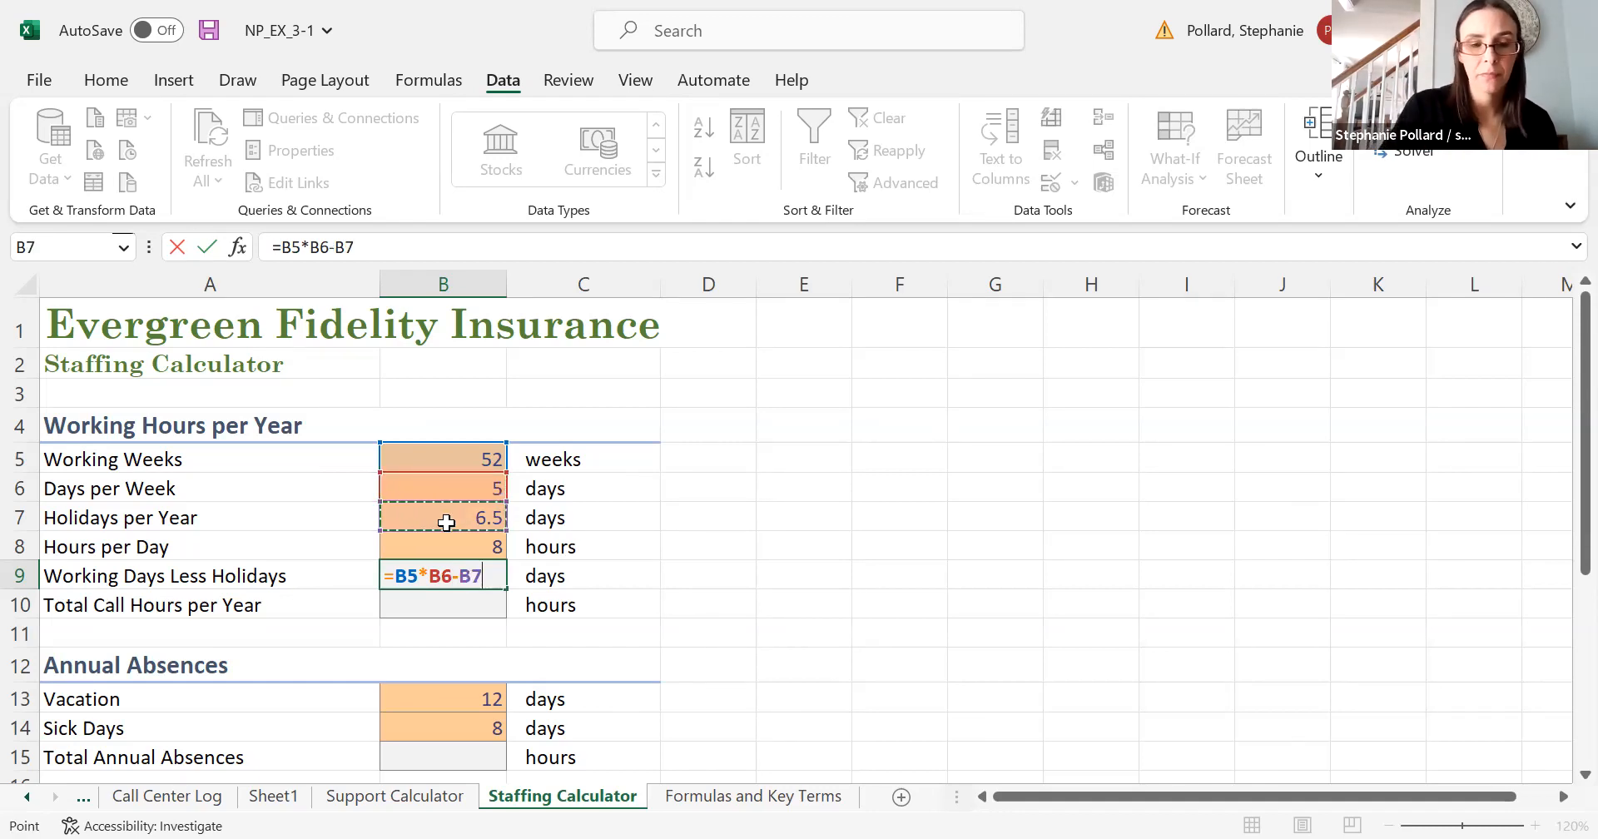
pyautogui.press('Return')
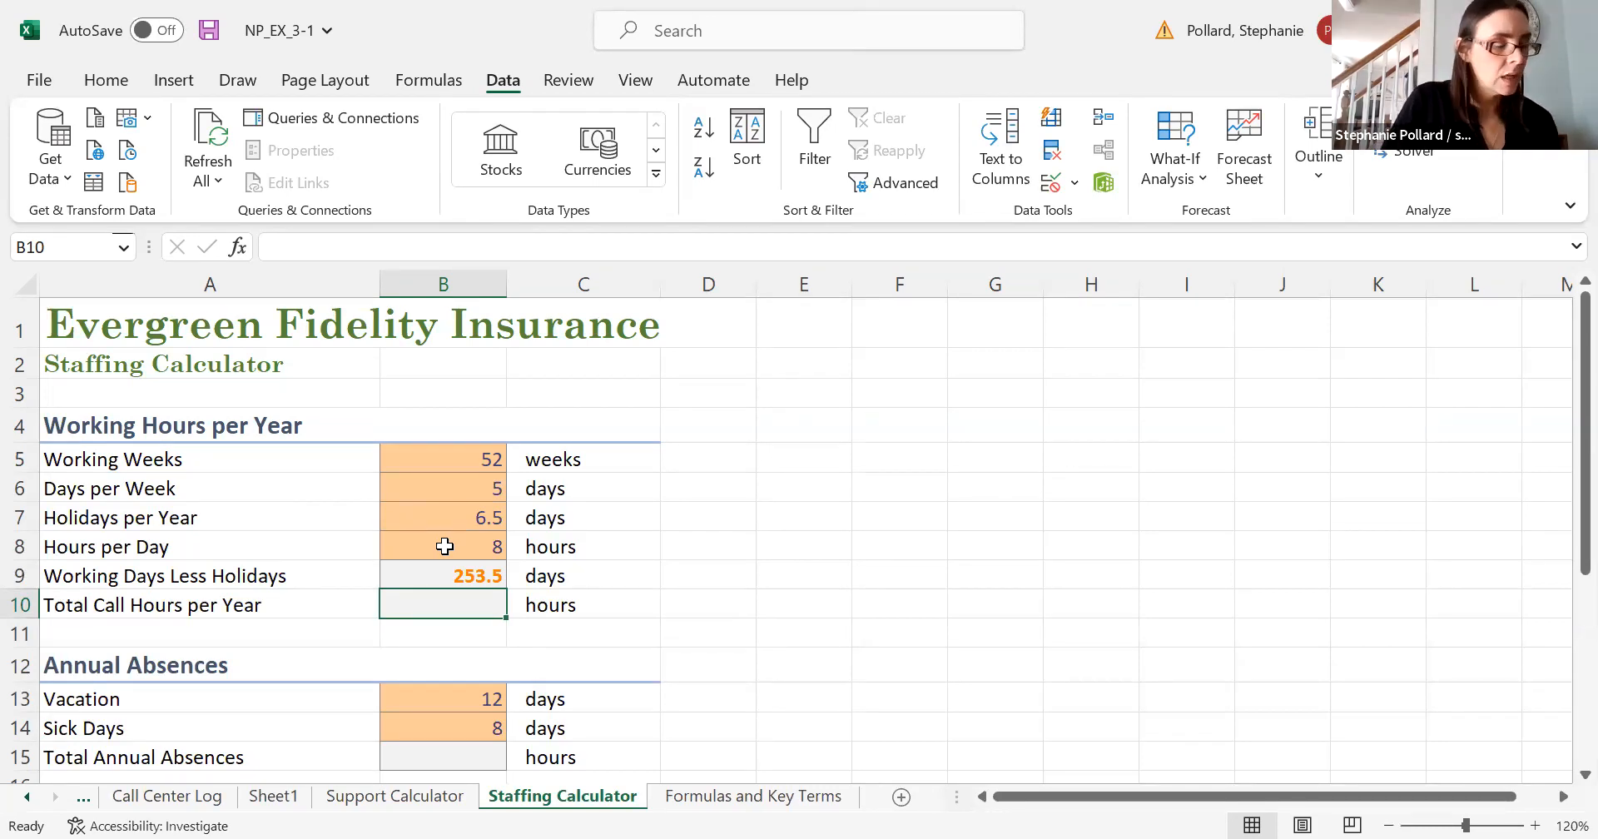
# Calculate Total Call Hours per Year in B10 with the formula =B9*B8.
pyautogui.doubleClick(446, 606)
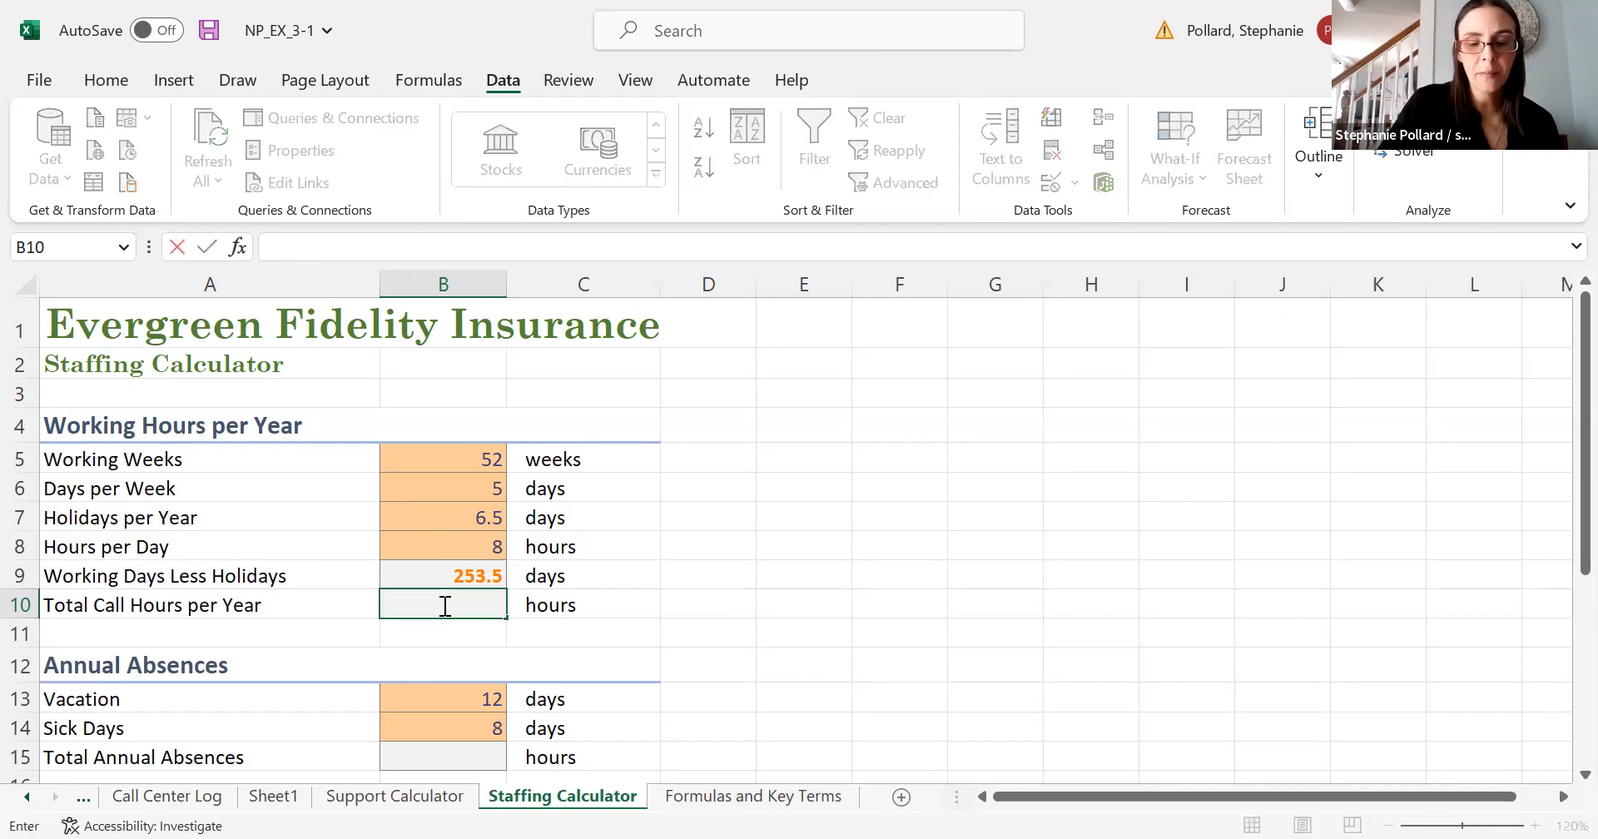
pyautogui.write('=')
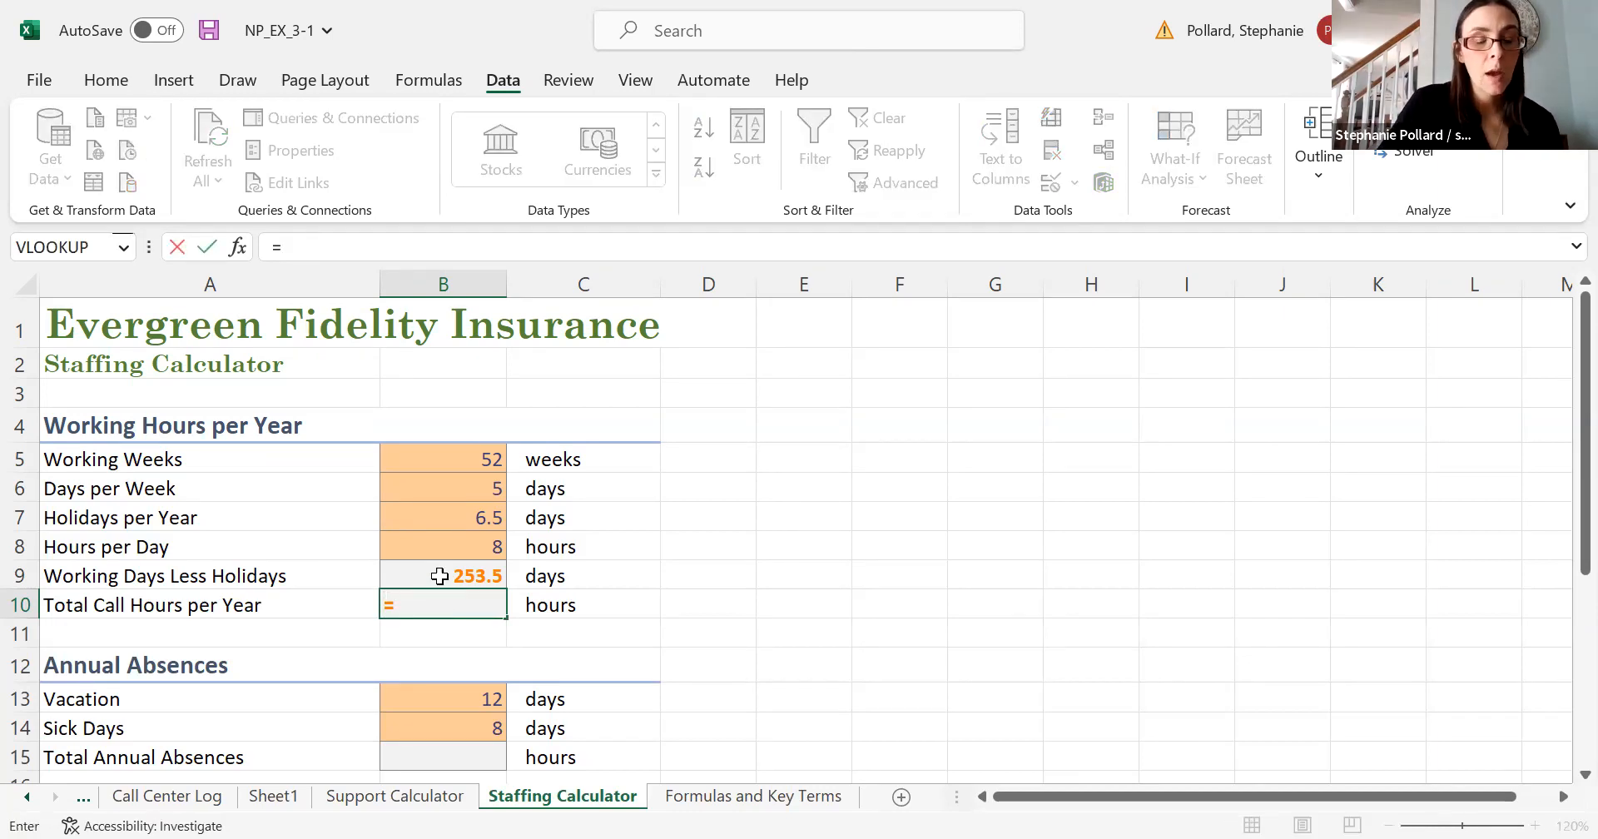
pyautogui.click(439, 575)
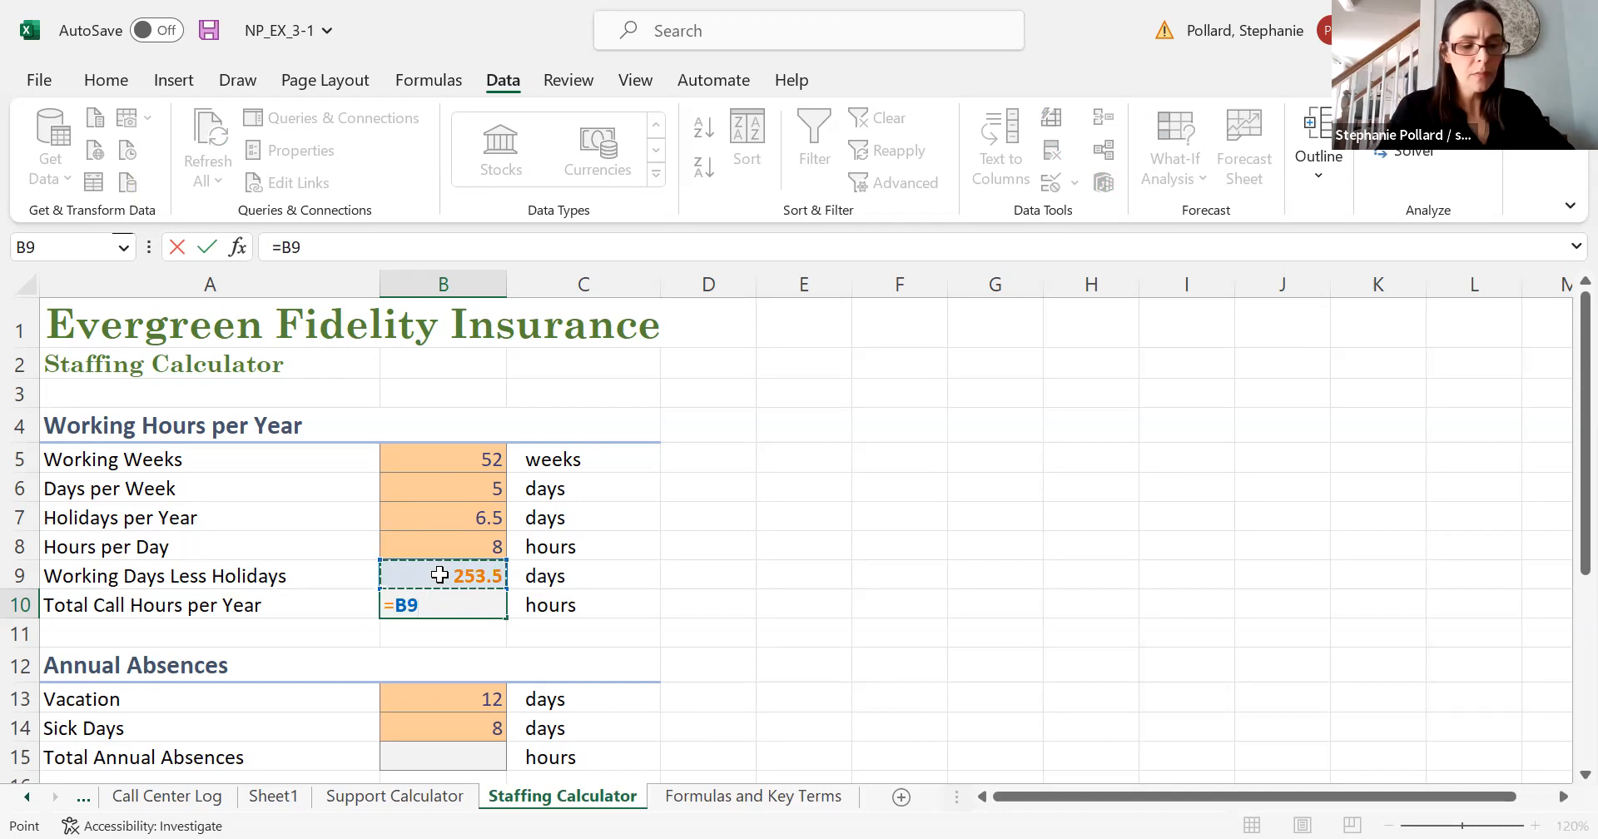
pyautogui.write('*')
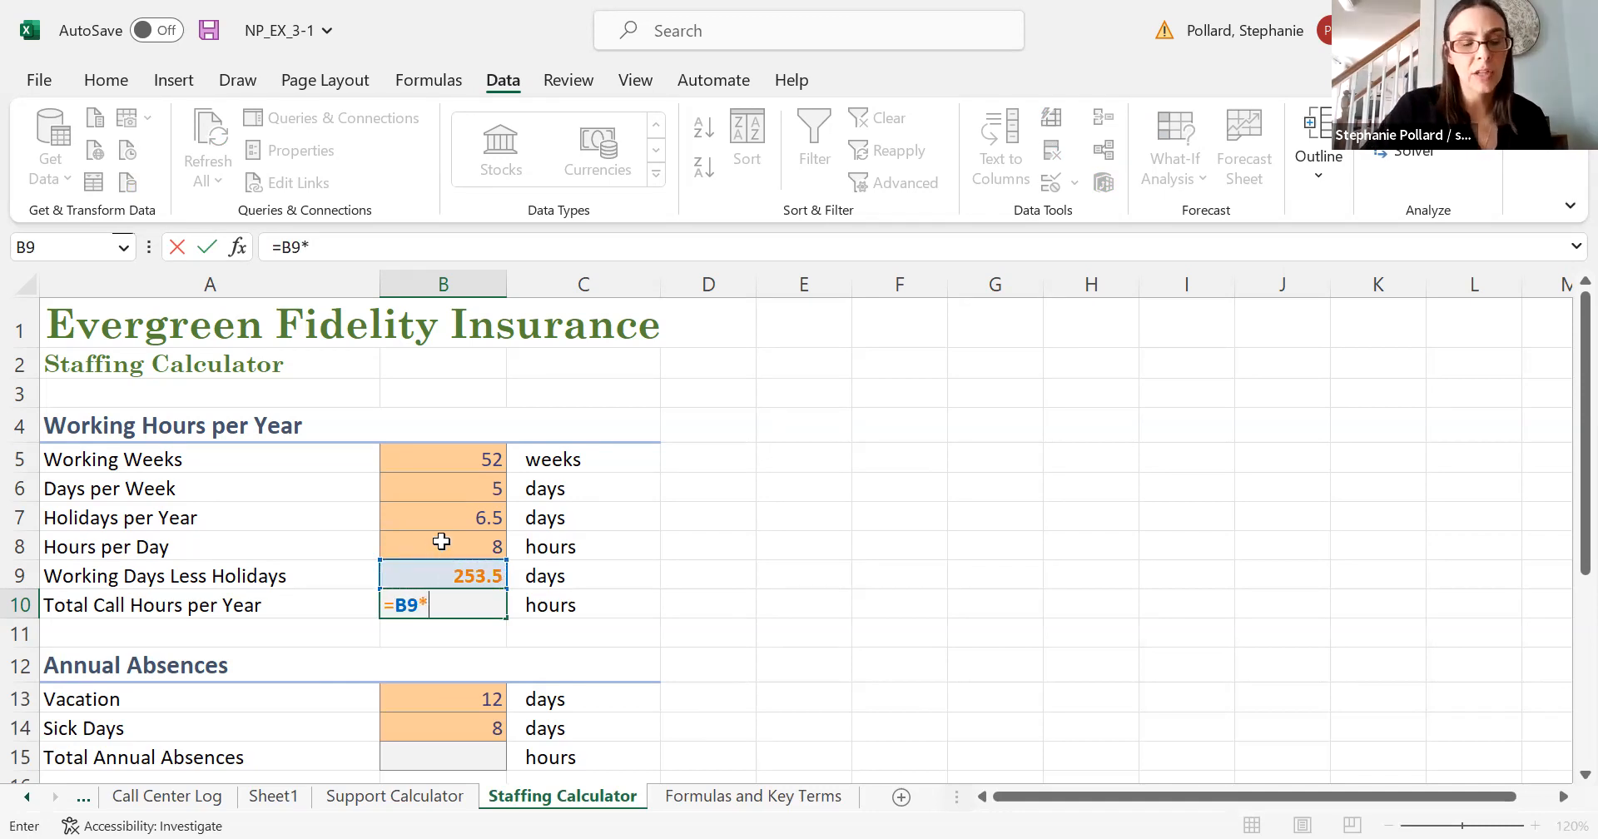
pyautogui.click(439, 550)
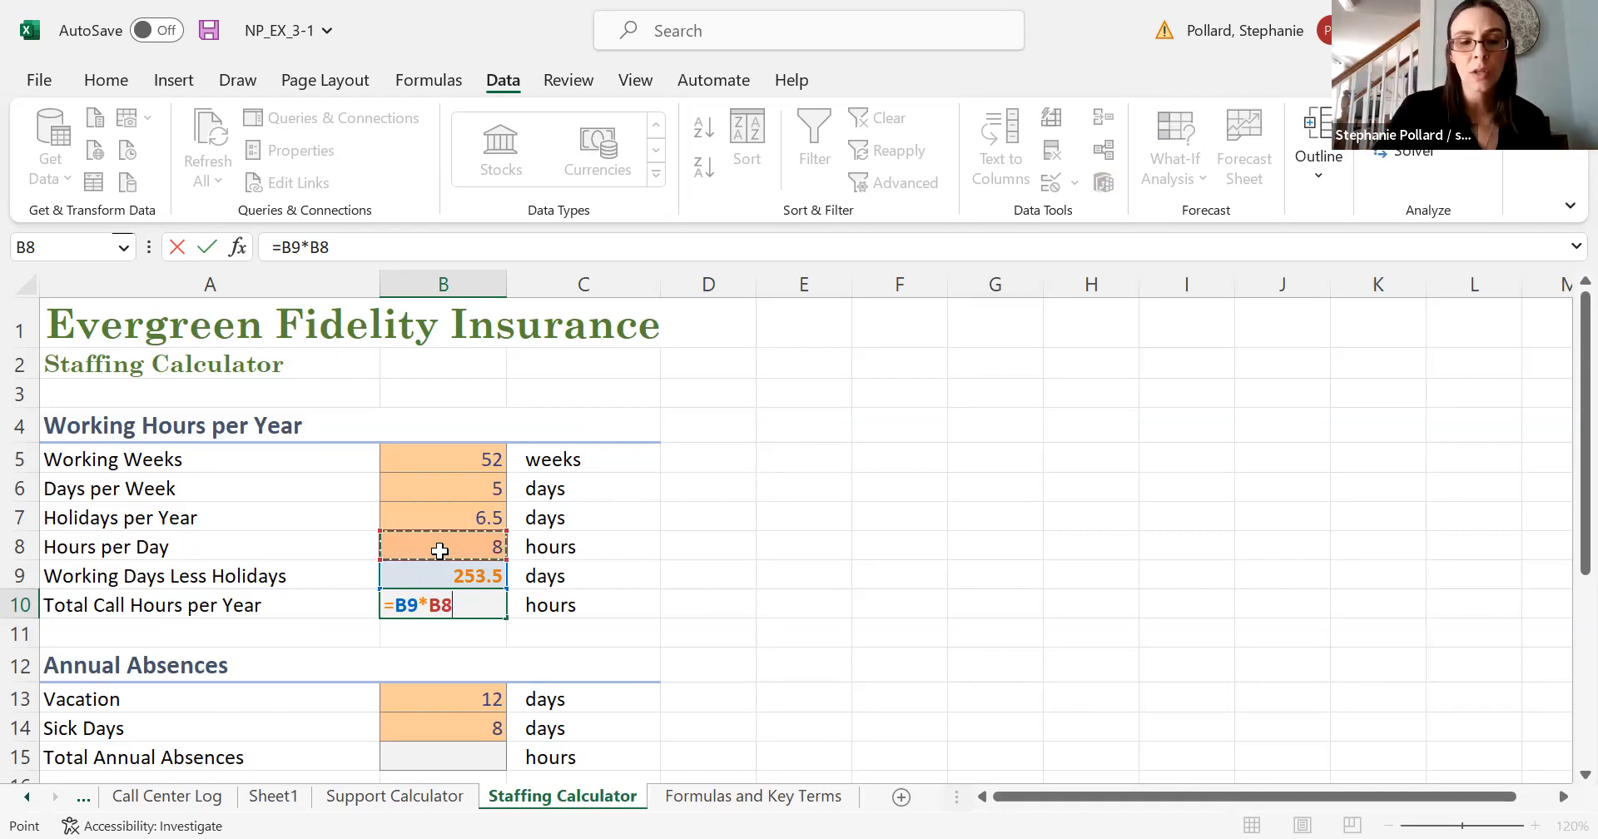
pyautogui.press('Return')
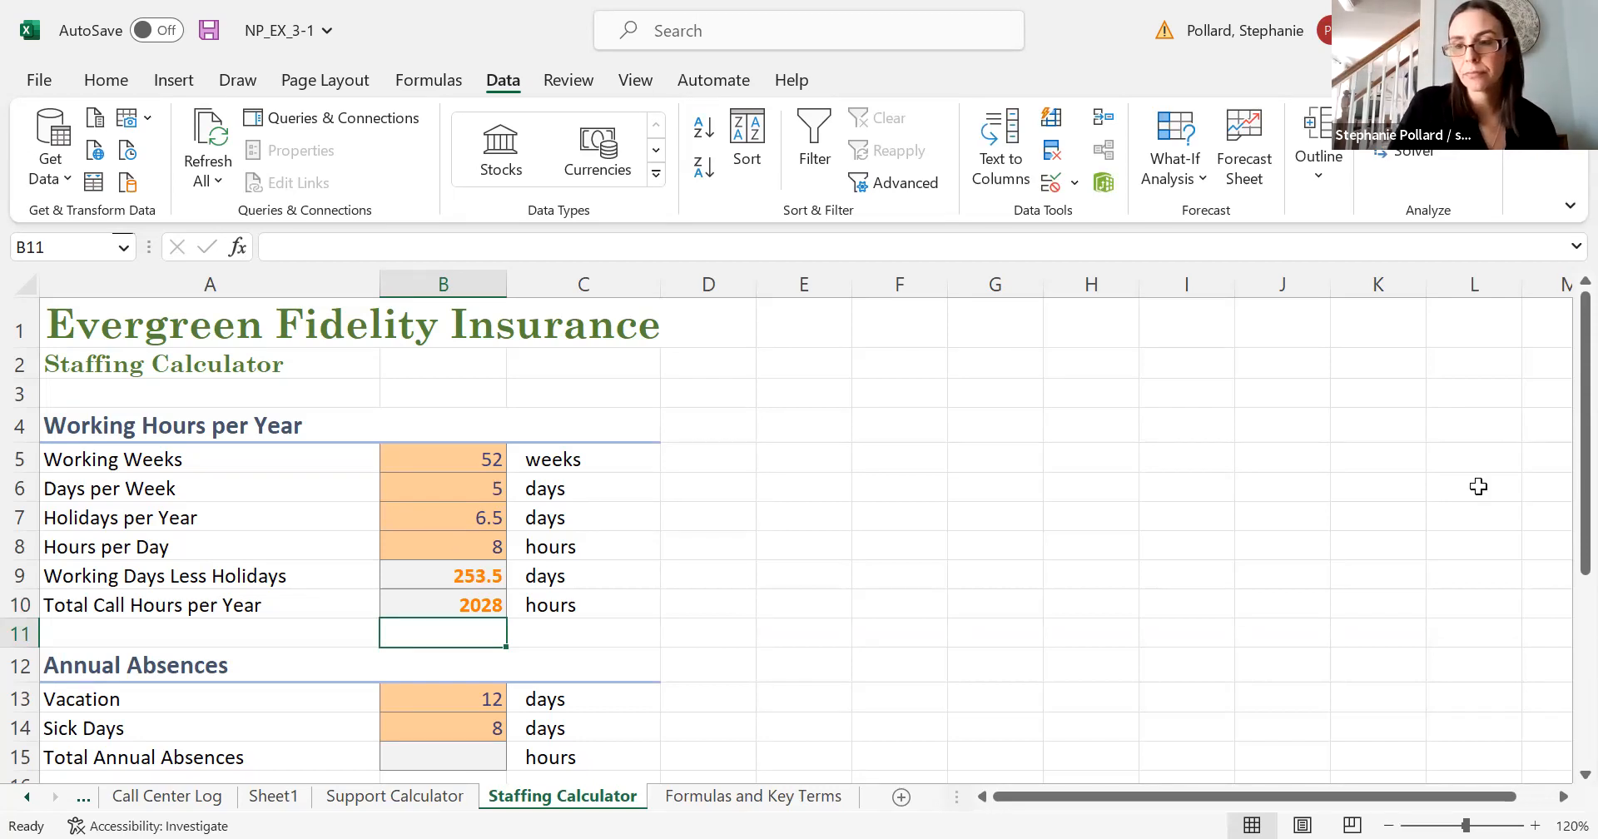
# Calculate Total Annual Absences in hours in B15 with the formula =(B13+B14)*B8.
pyautogui.moveTo(1557, 460); pyautogui.dragTo(1558, 551)
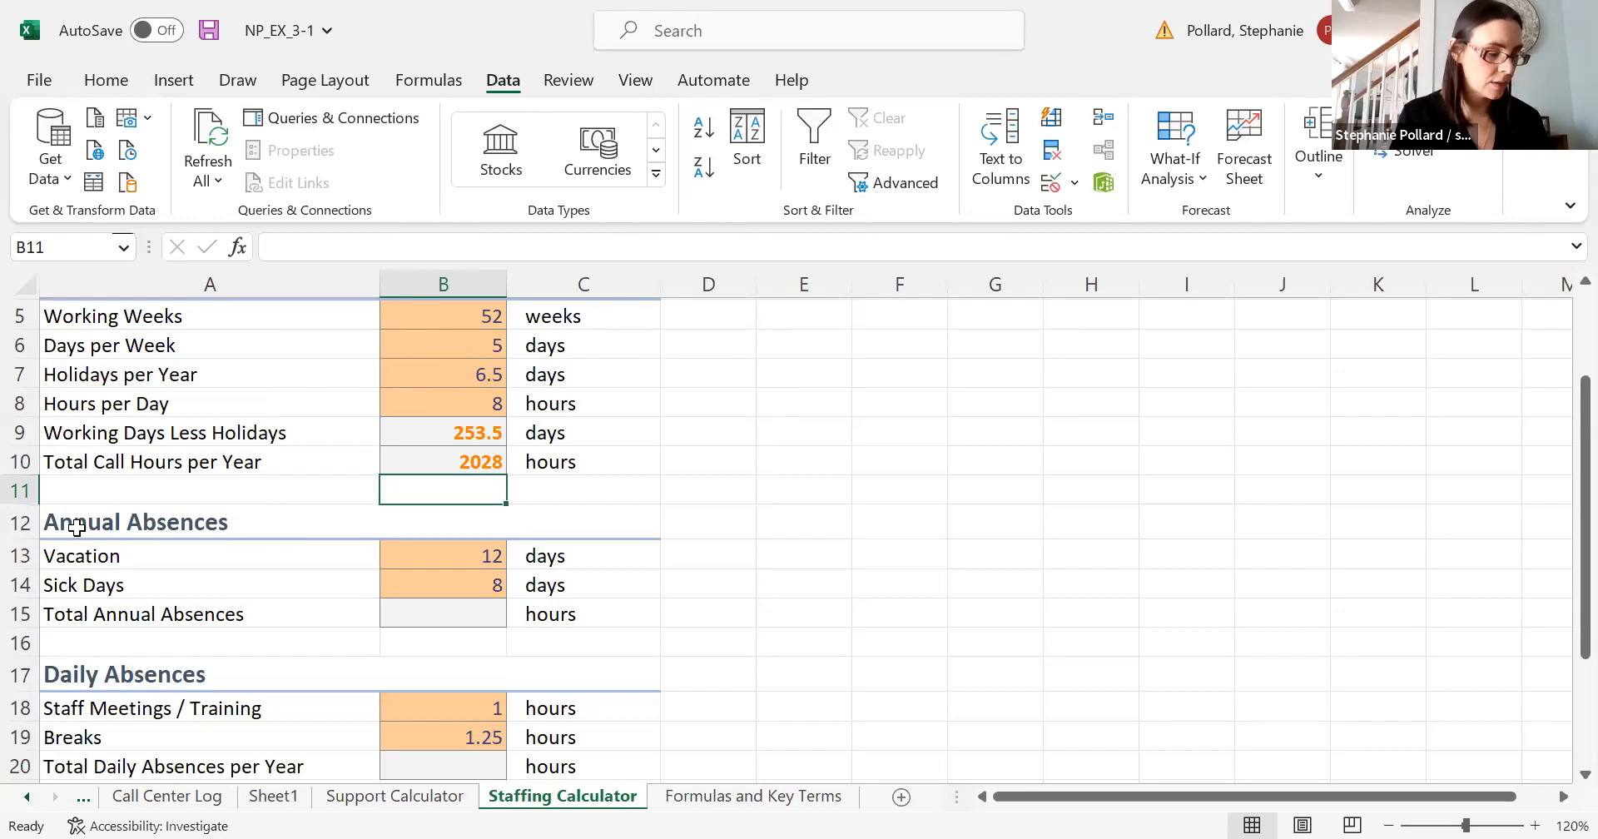
pyautogui.click(406, 614)
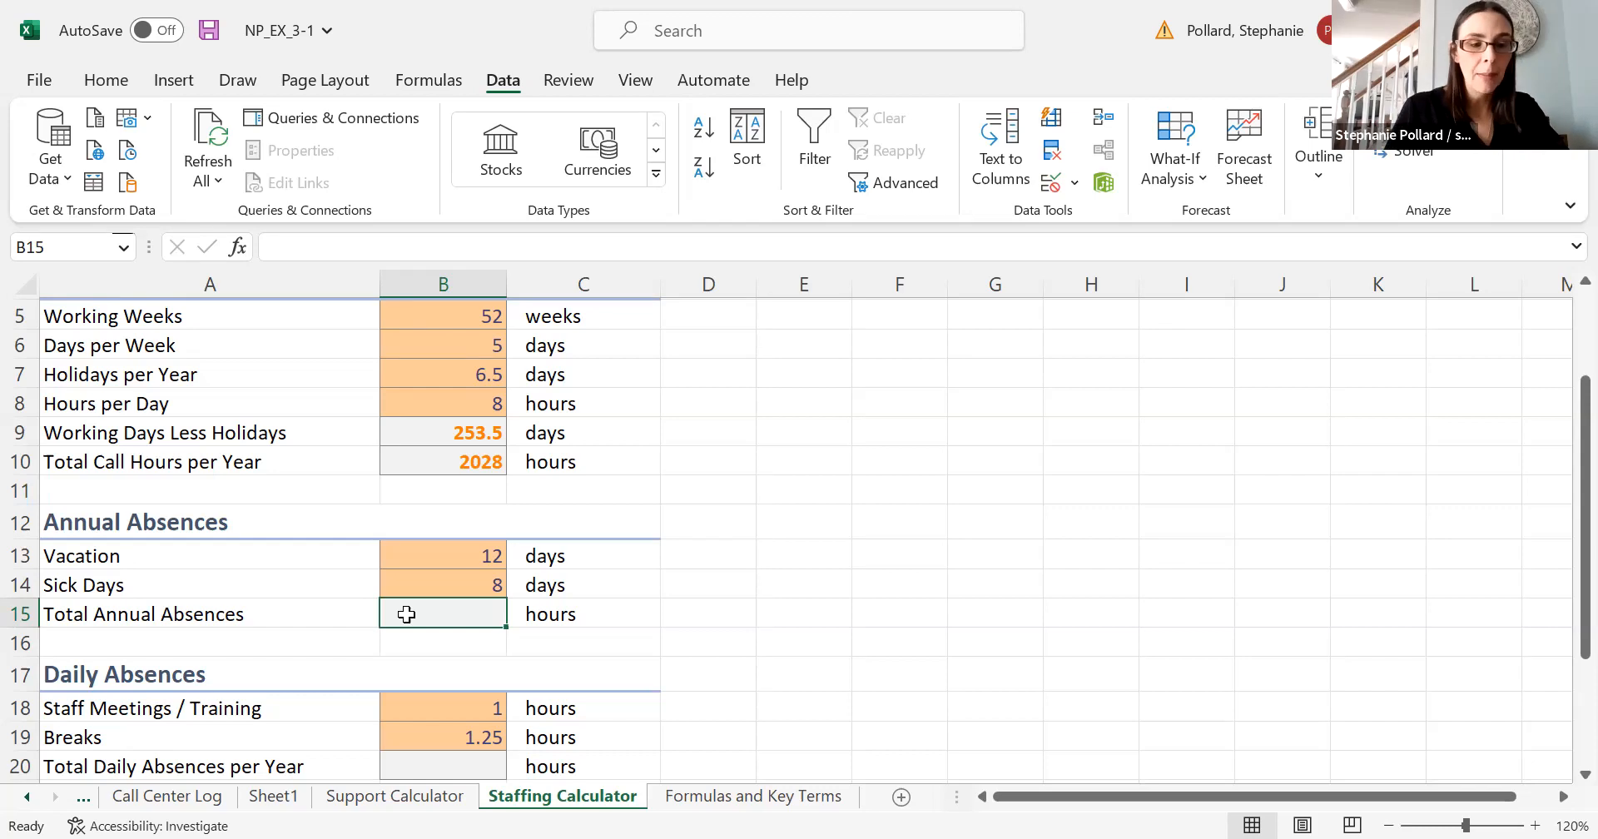
pyautogui.write('=(')
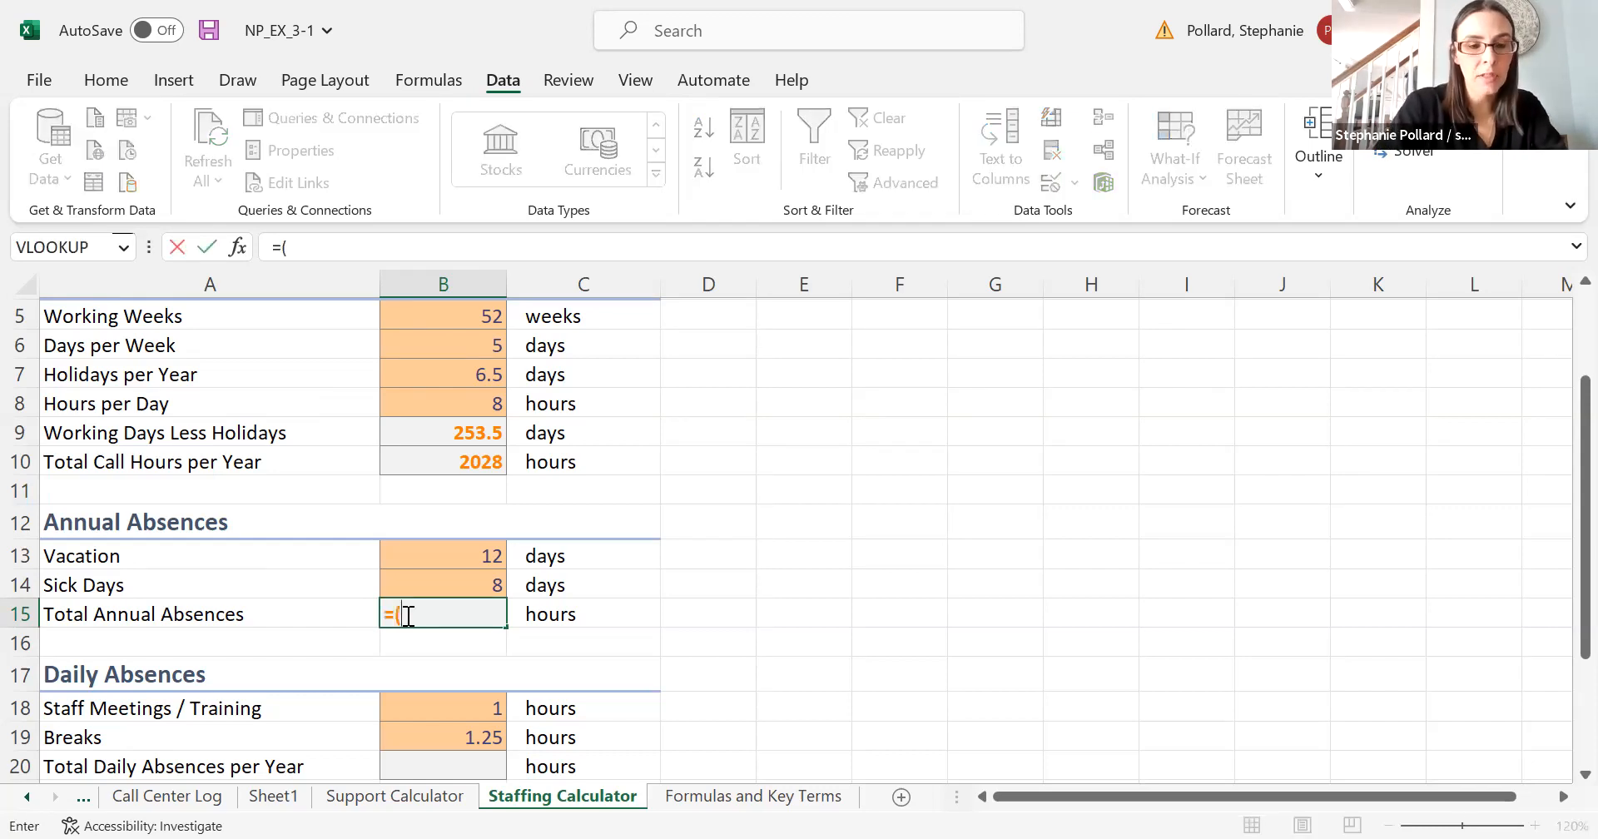
pyautogui.click(413, 556)
pyautogui.write('+')
pyautogui.click(413, 586)
pyautogui.write(')')
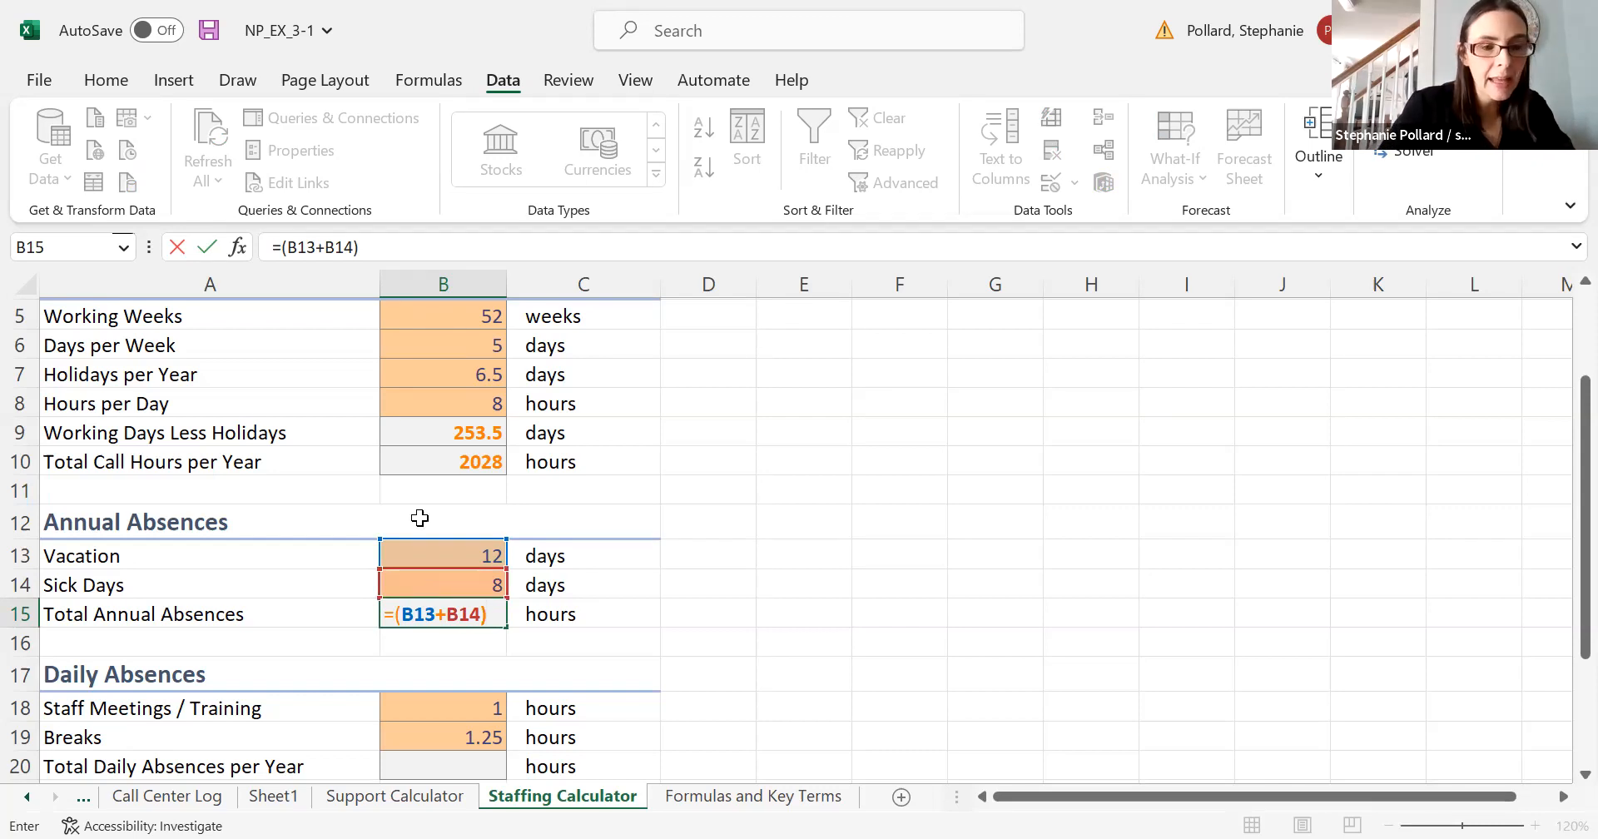
pyautogui.write('*')
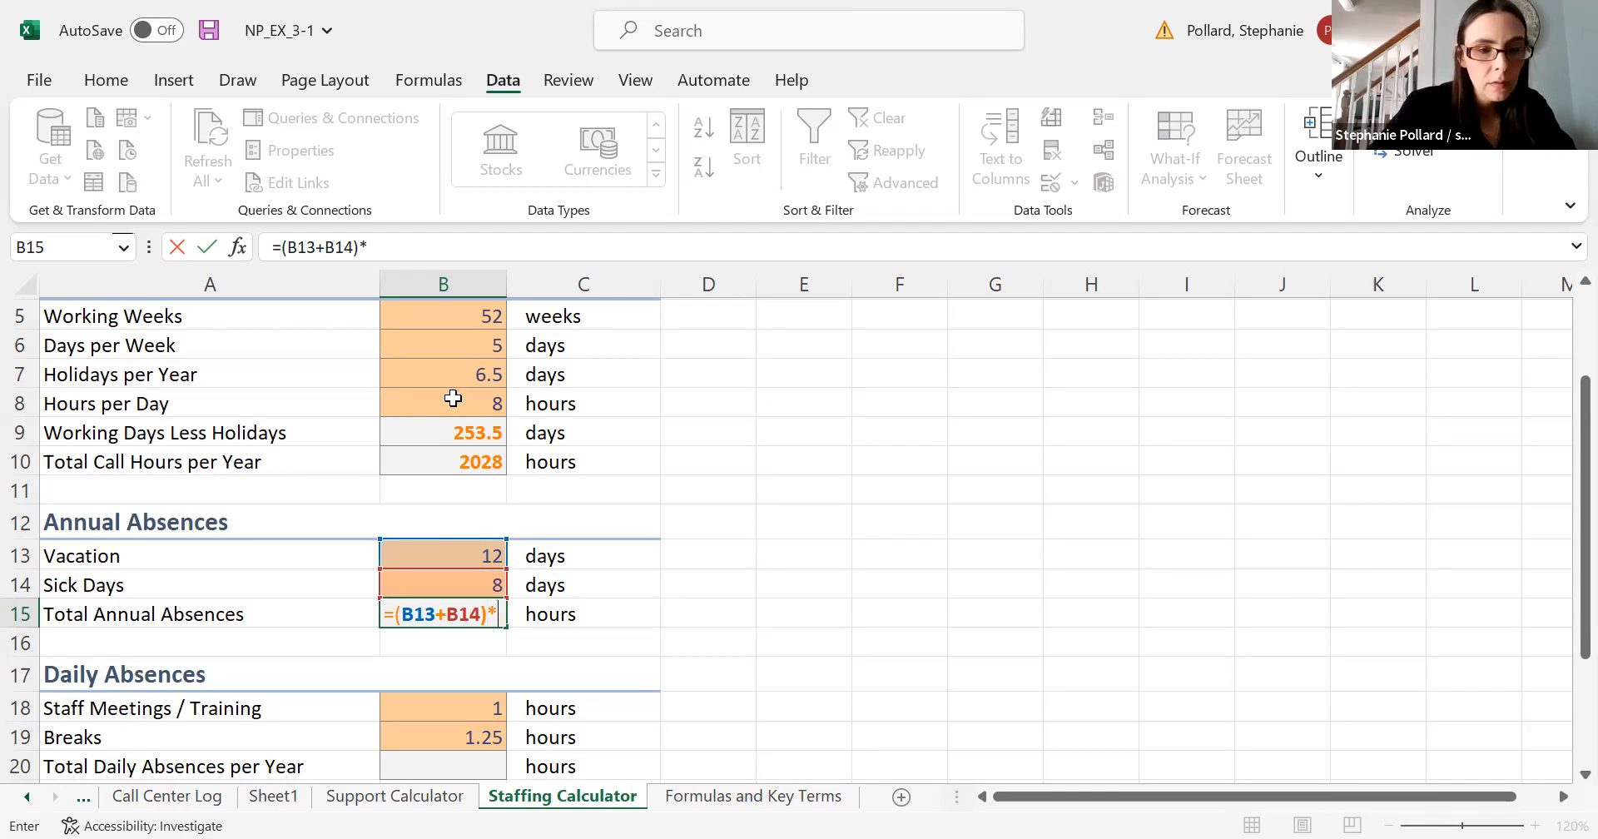
pyautogui.click(452, 399)
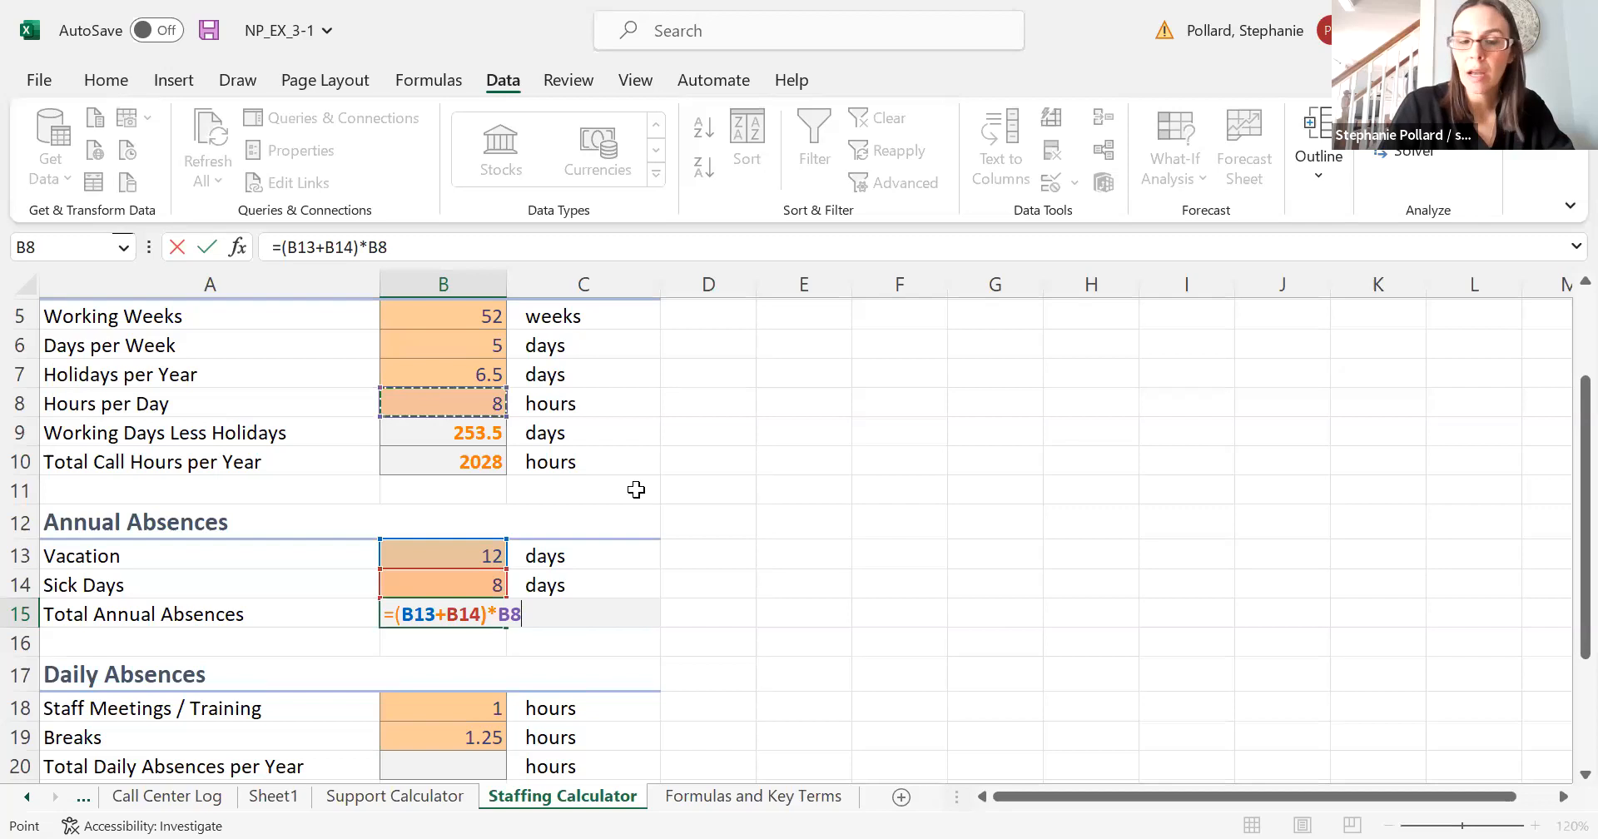
pyautogui.press('Return')
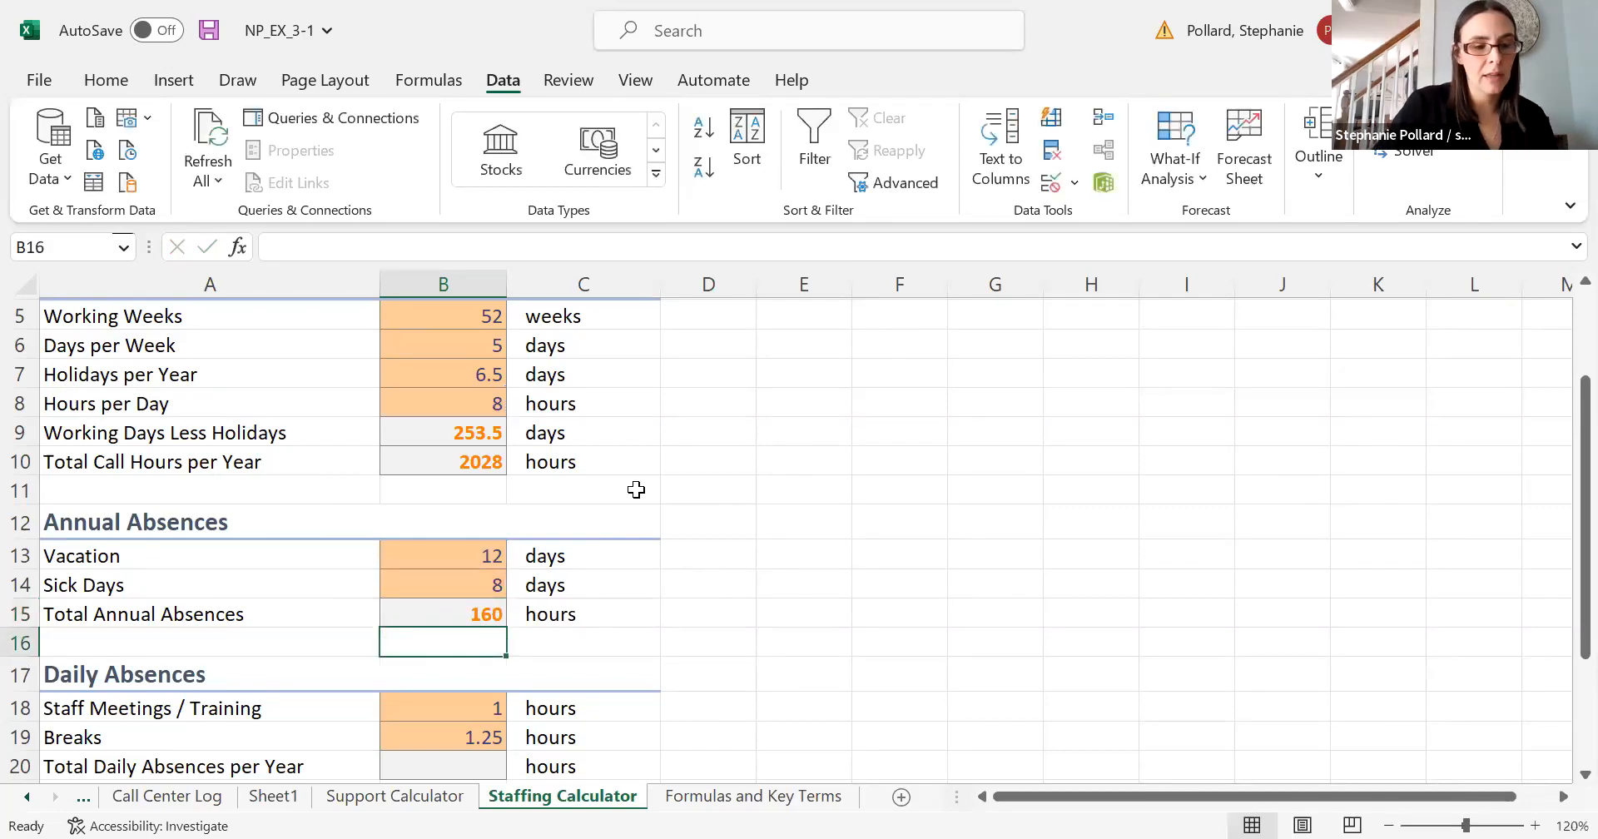
# Calculate Total Daily Absences per Year in B20 with the formula =(B18+B19)*B9.
pyautogui.moveTo(1584, 541); pyautogui.dragTo(1558, 636)
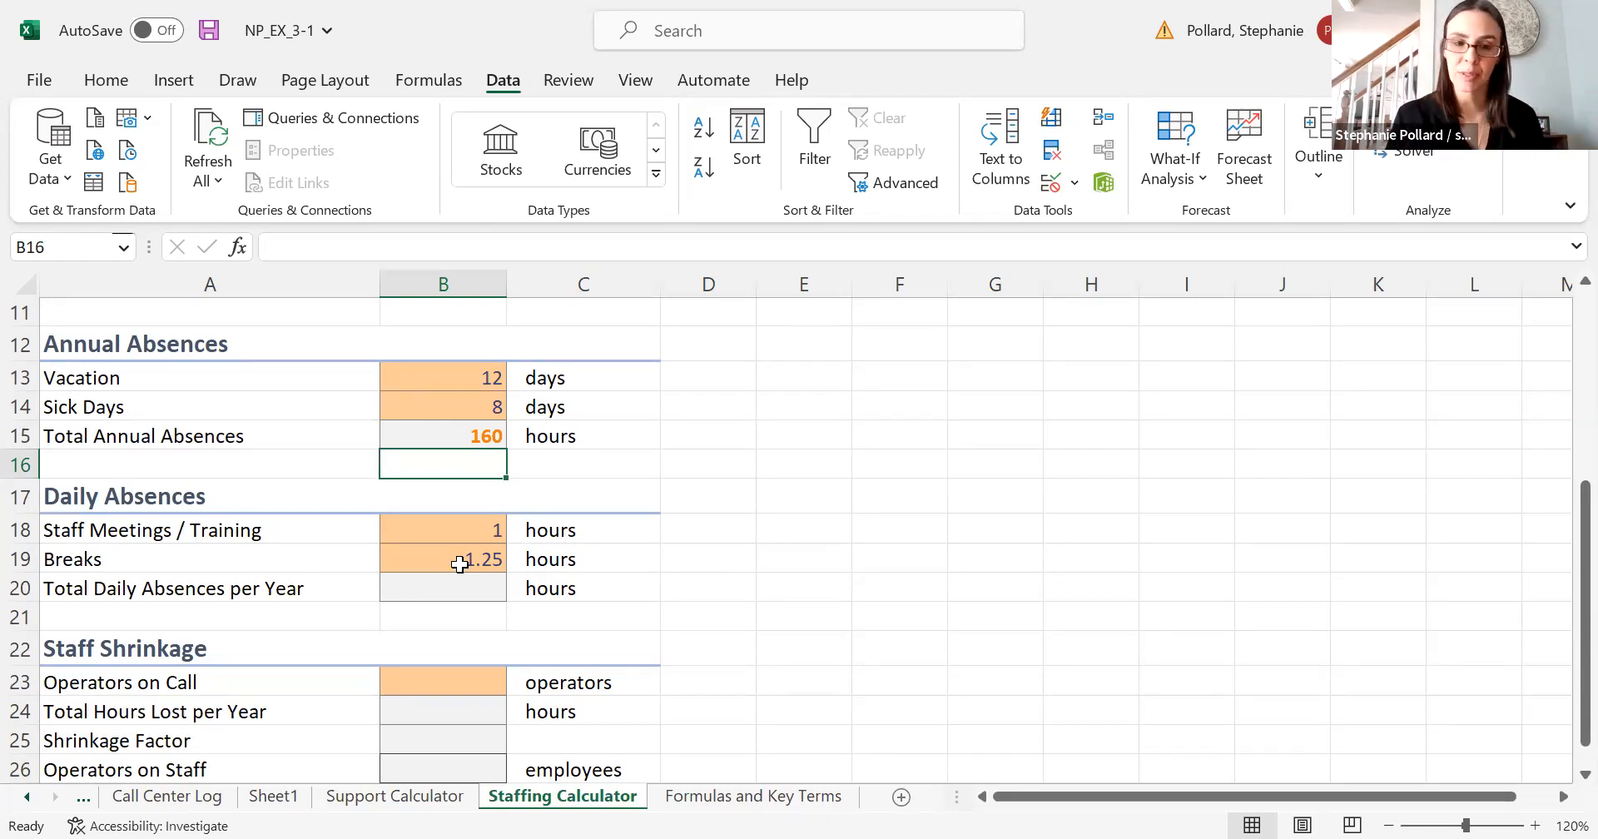
pyautogui.click(459, 591)
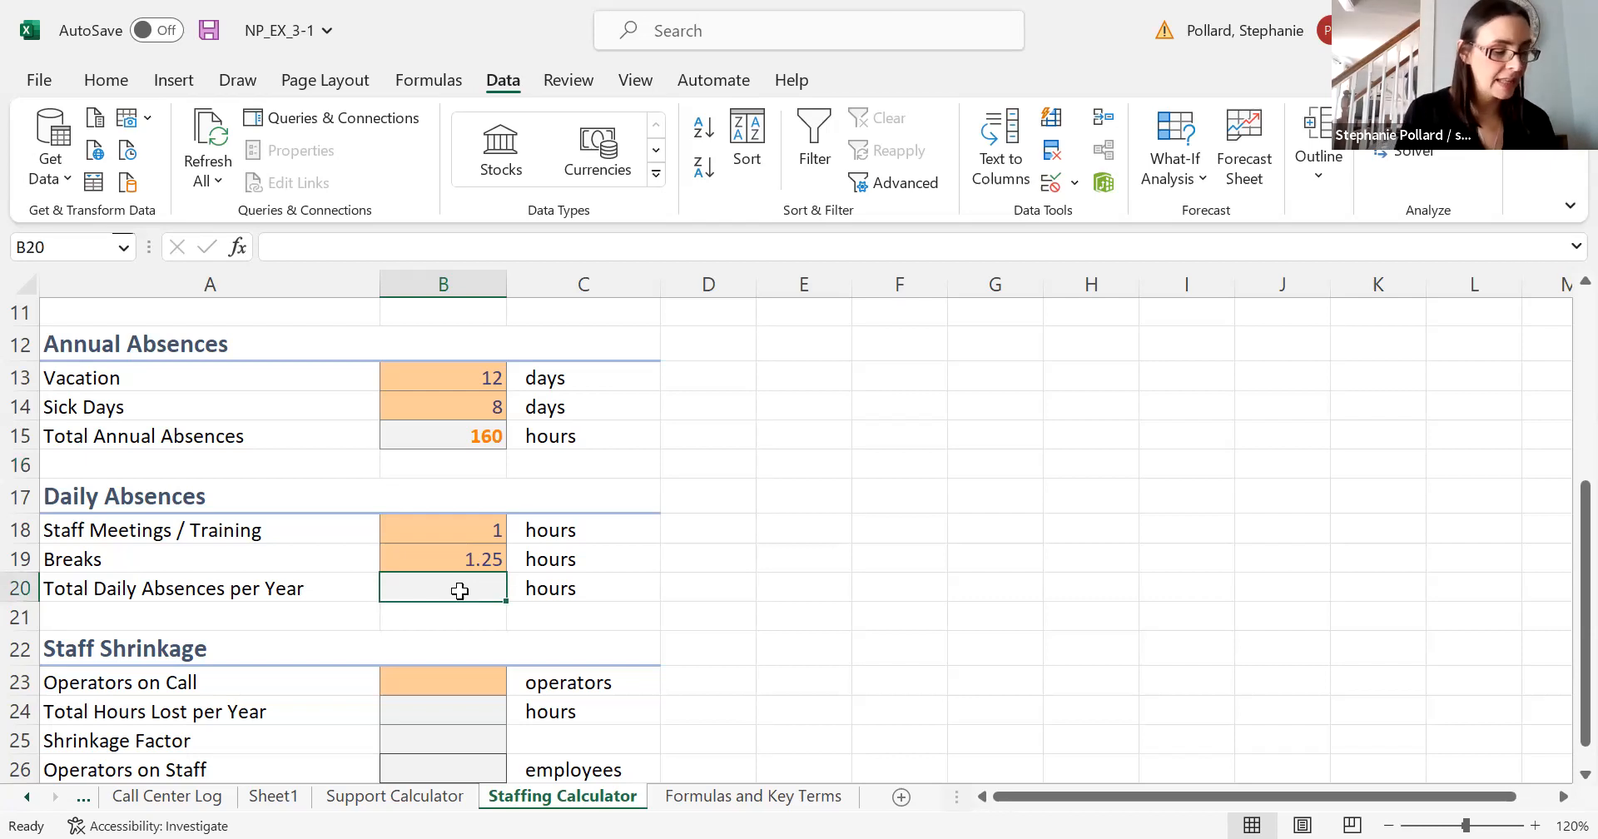
pyautogui.write('=')
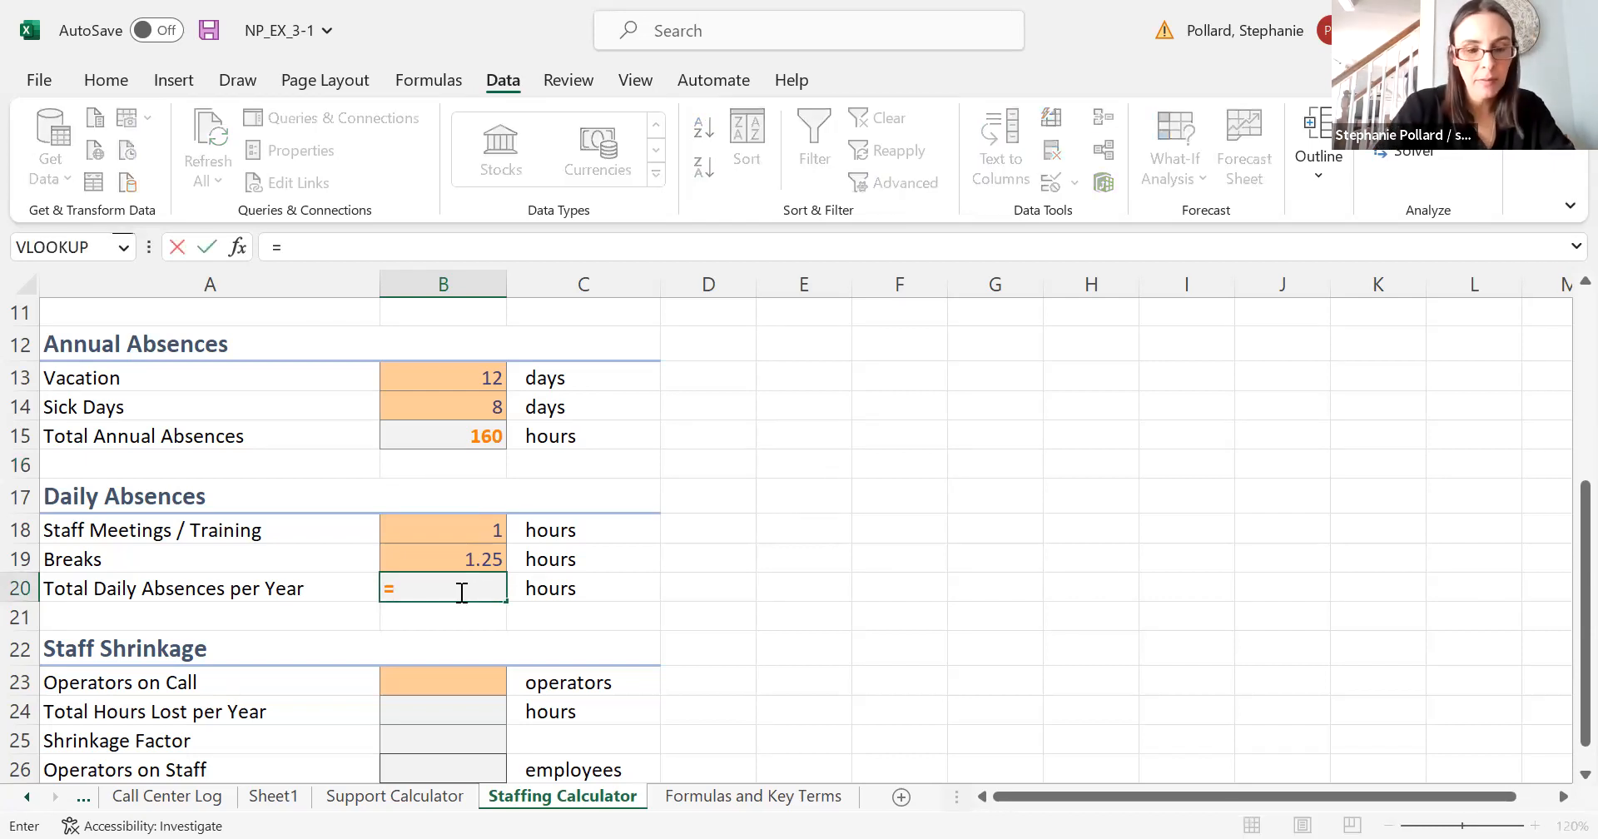
pyautogui.write('(')
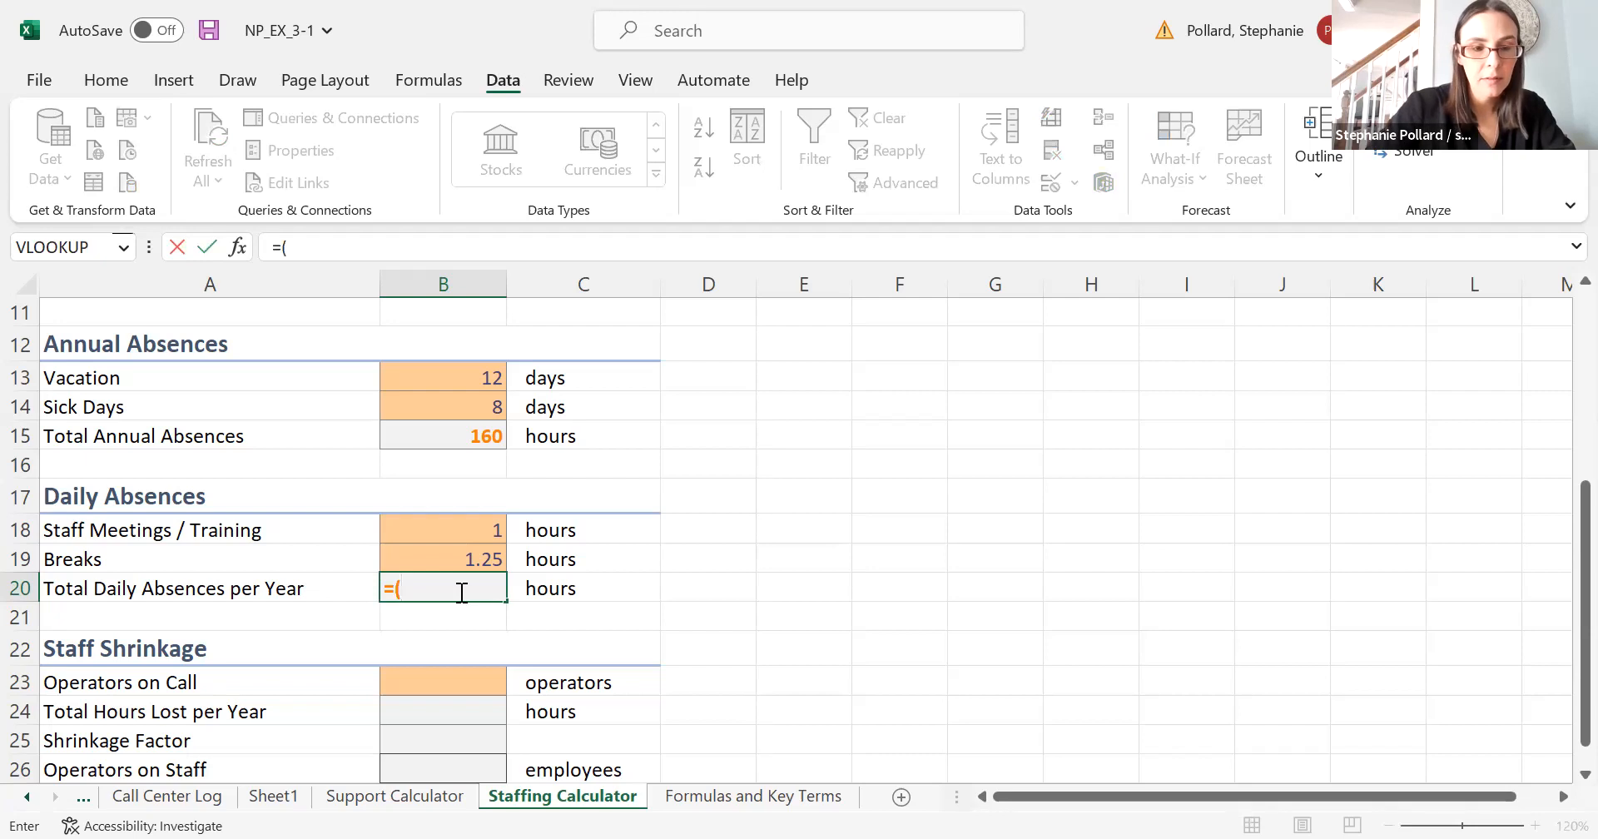
pyautogui.click(462, 533)
pyautogui.write('+')
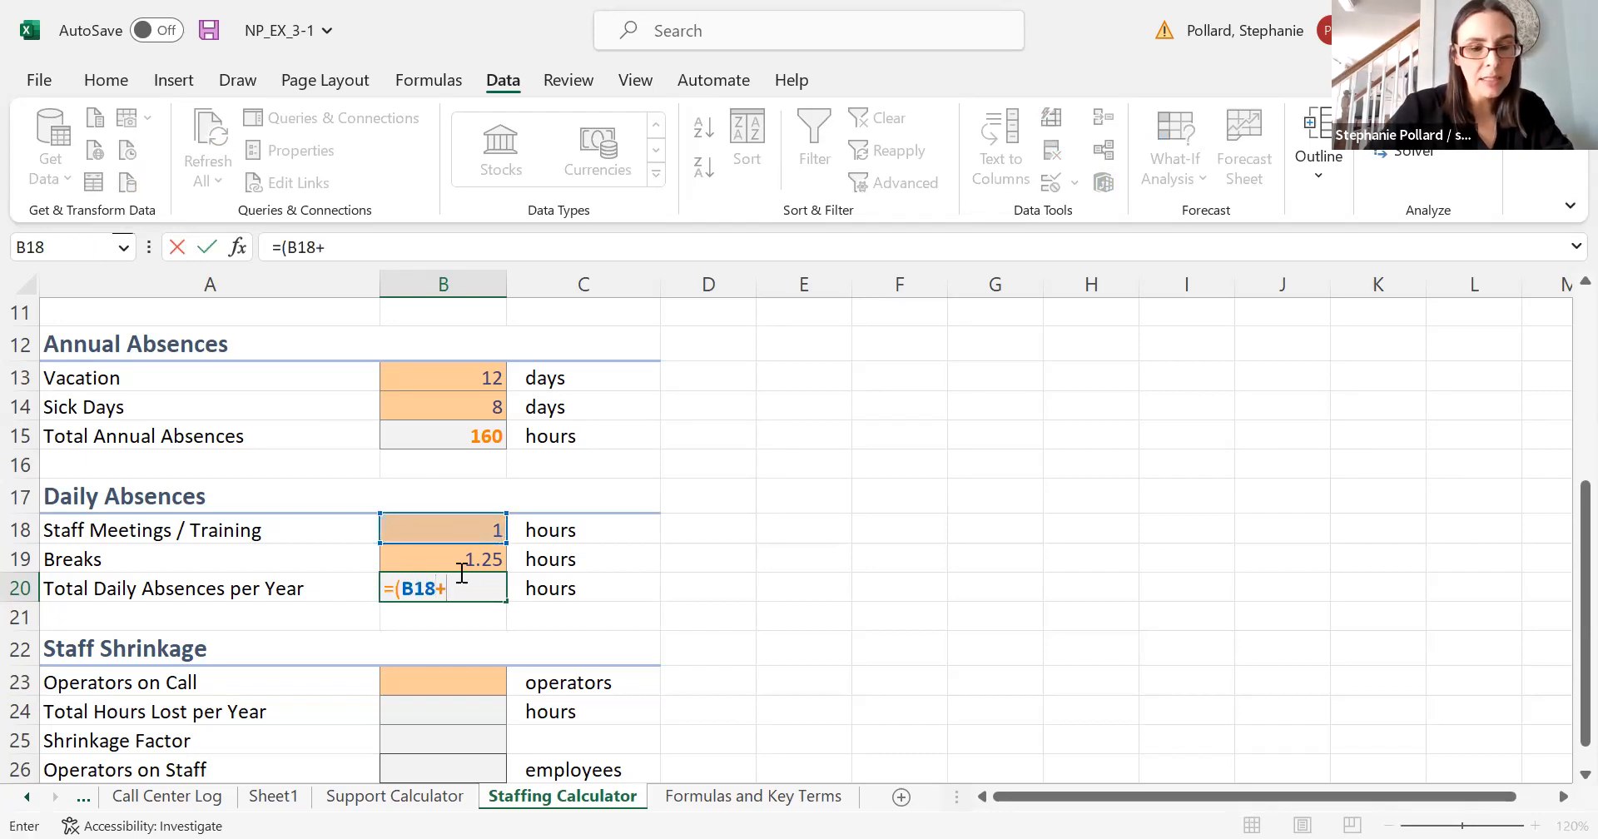
pyautogui.click(460, 559)
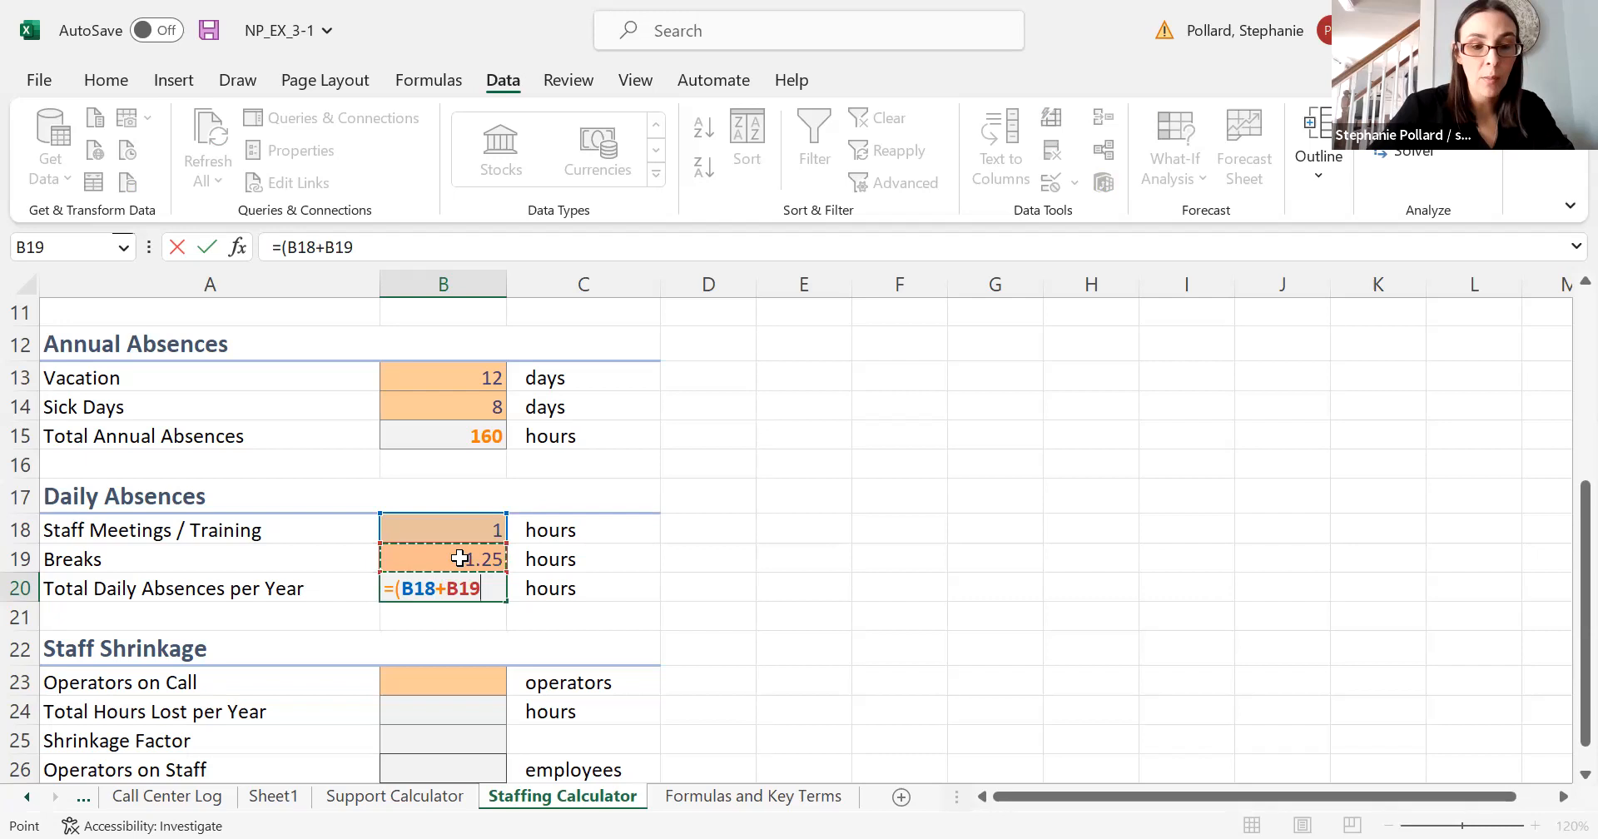
pyautogui.write(')')
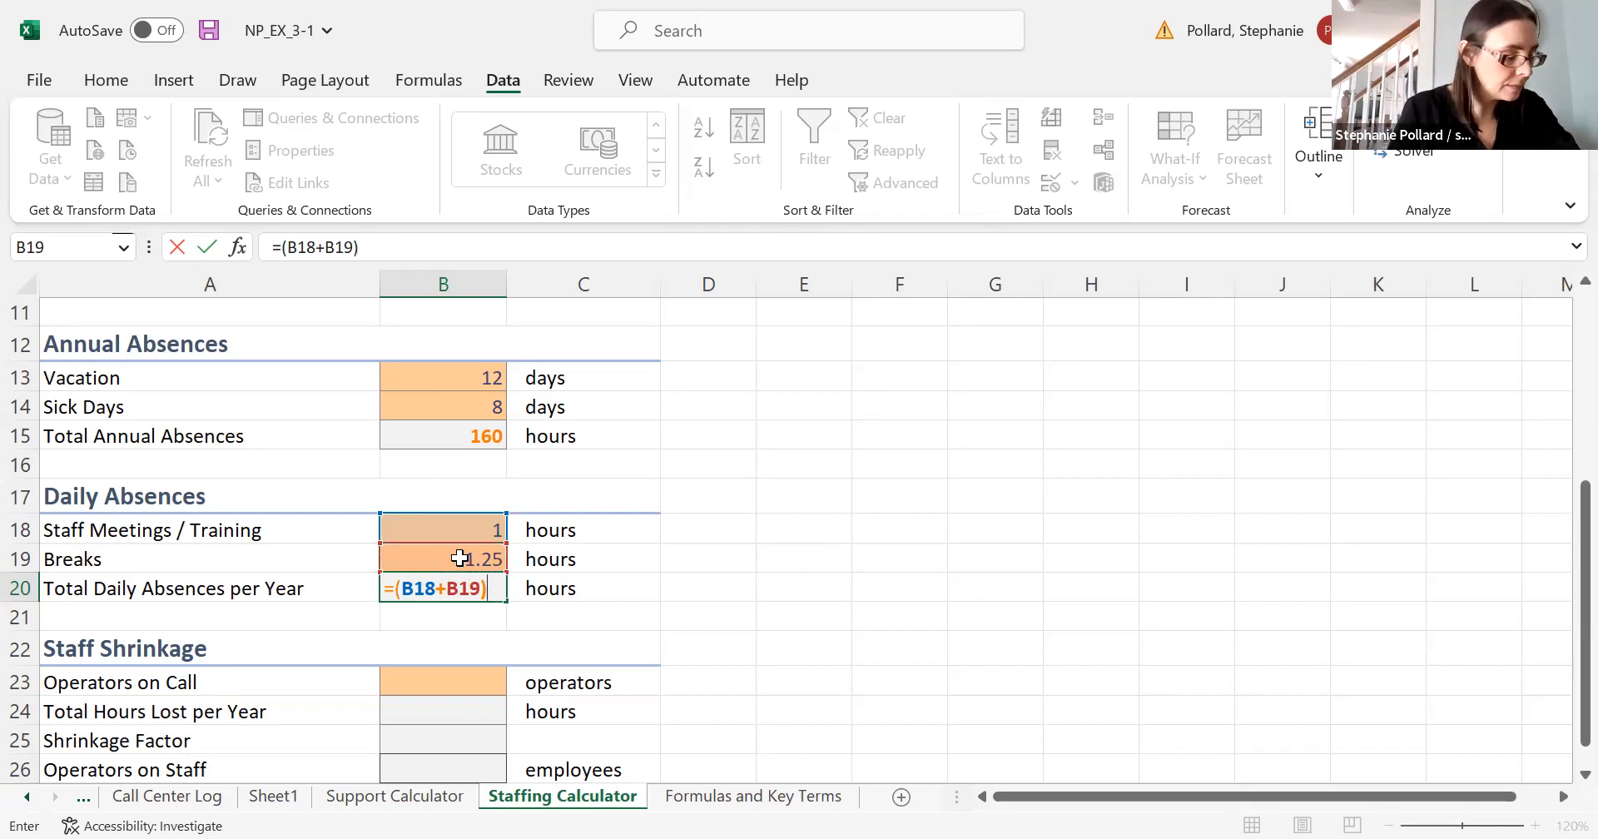
pyautogui.write('*')
pyautogui.moveTo(1561, 559); pyautogui.dragTo(1561, 479)
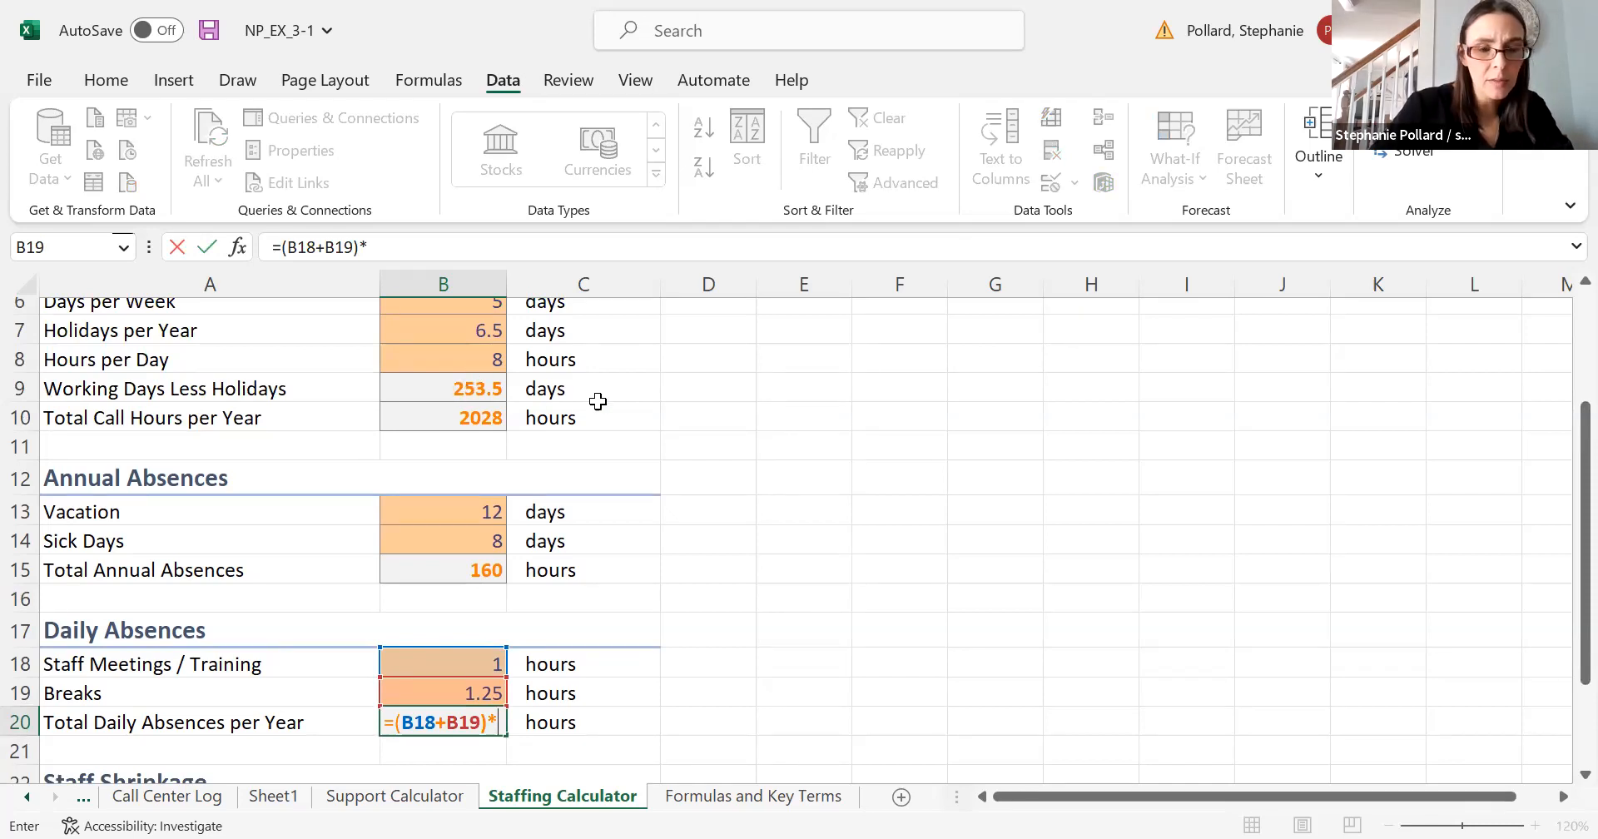
pyautogui.click(408, 388)
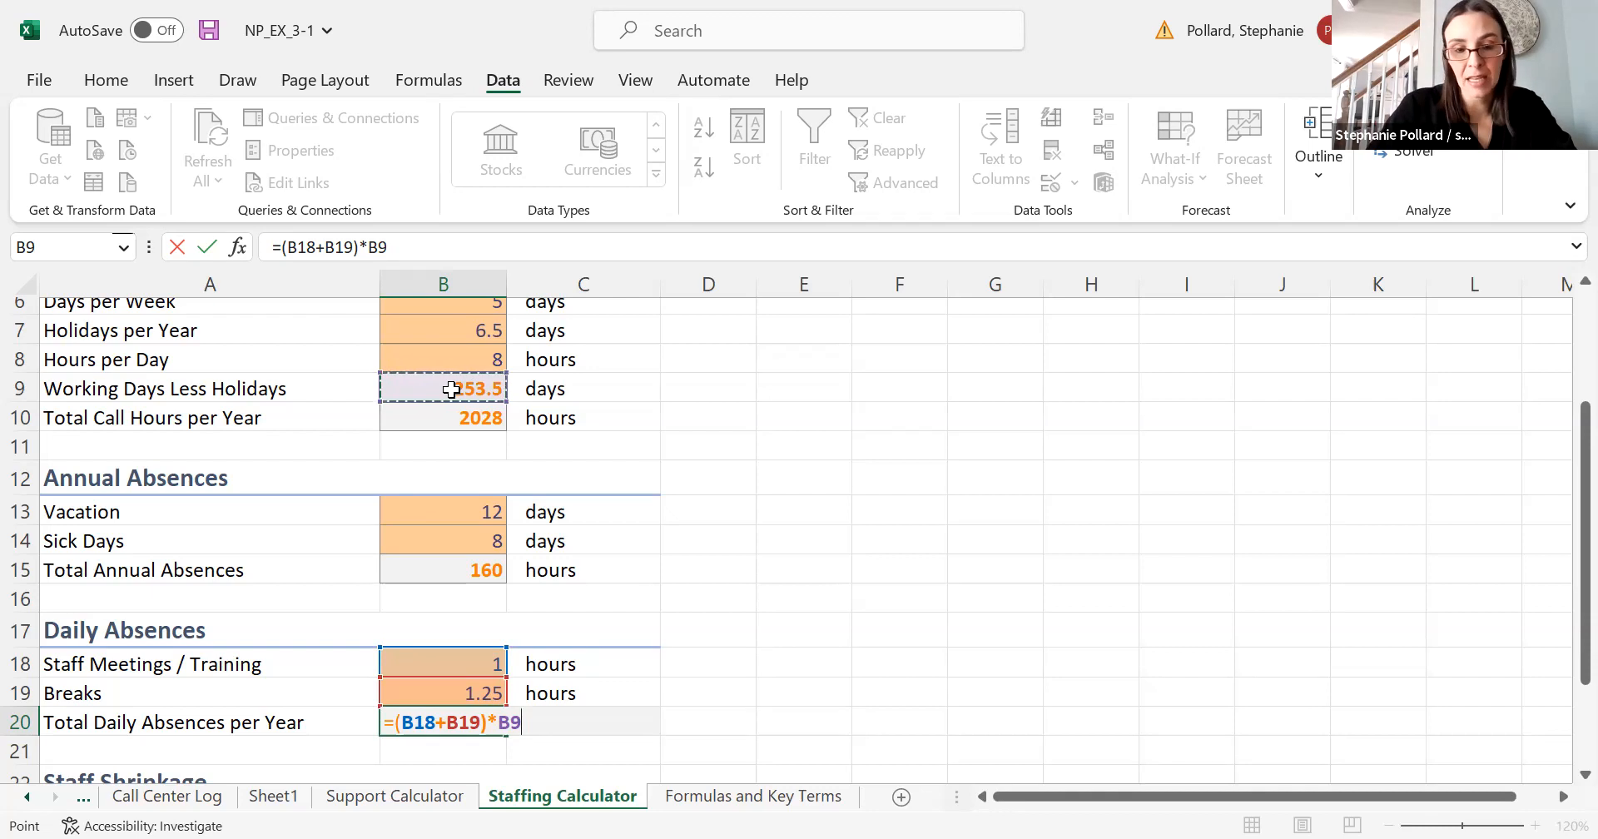
pyautogui.press('Return')
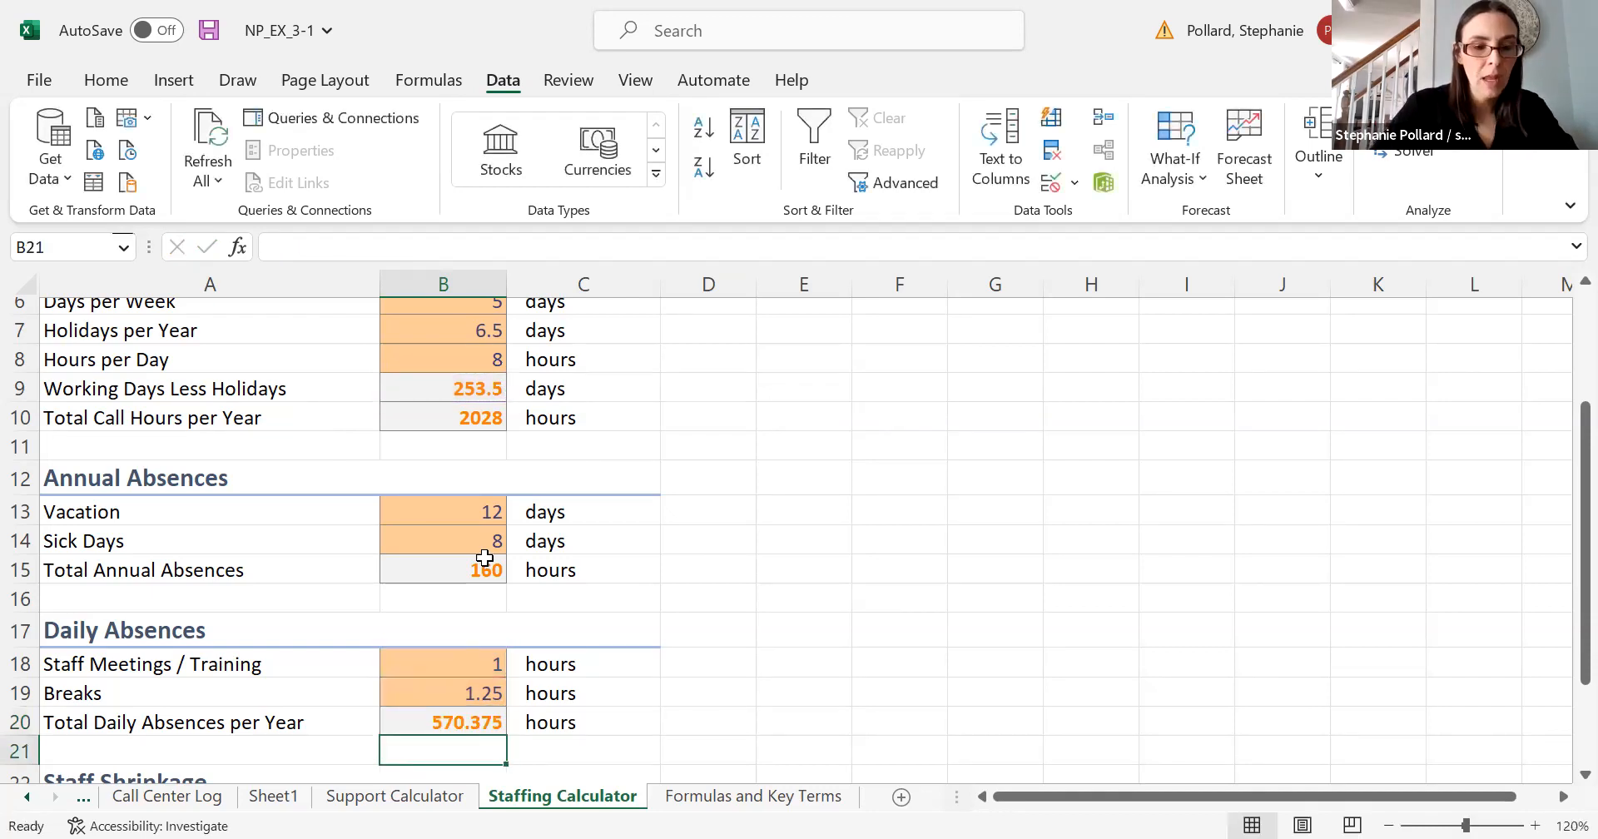
# Review the absence sections, and examine the Shrinkage Factor and Required Staff definitions on the Formulas and Key Terms sheet.
pyautogui.moveTo(1561, 630); pyautogui.dragTo(1561, 744)
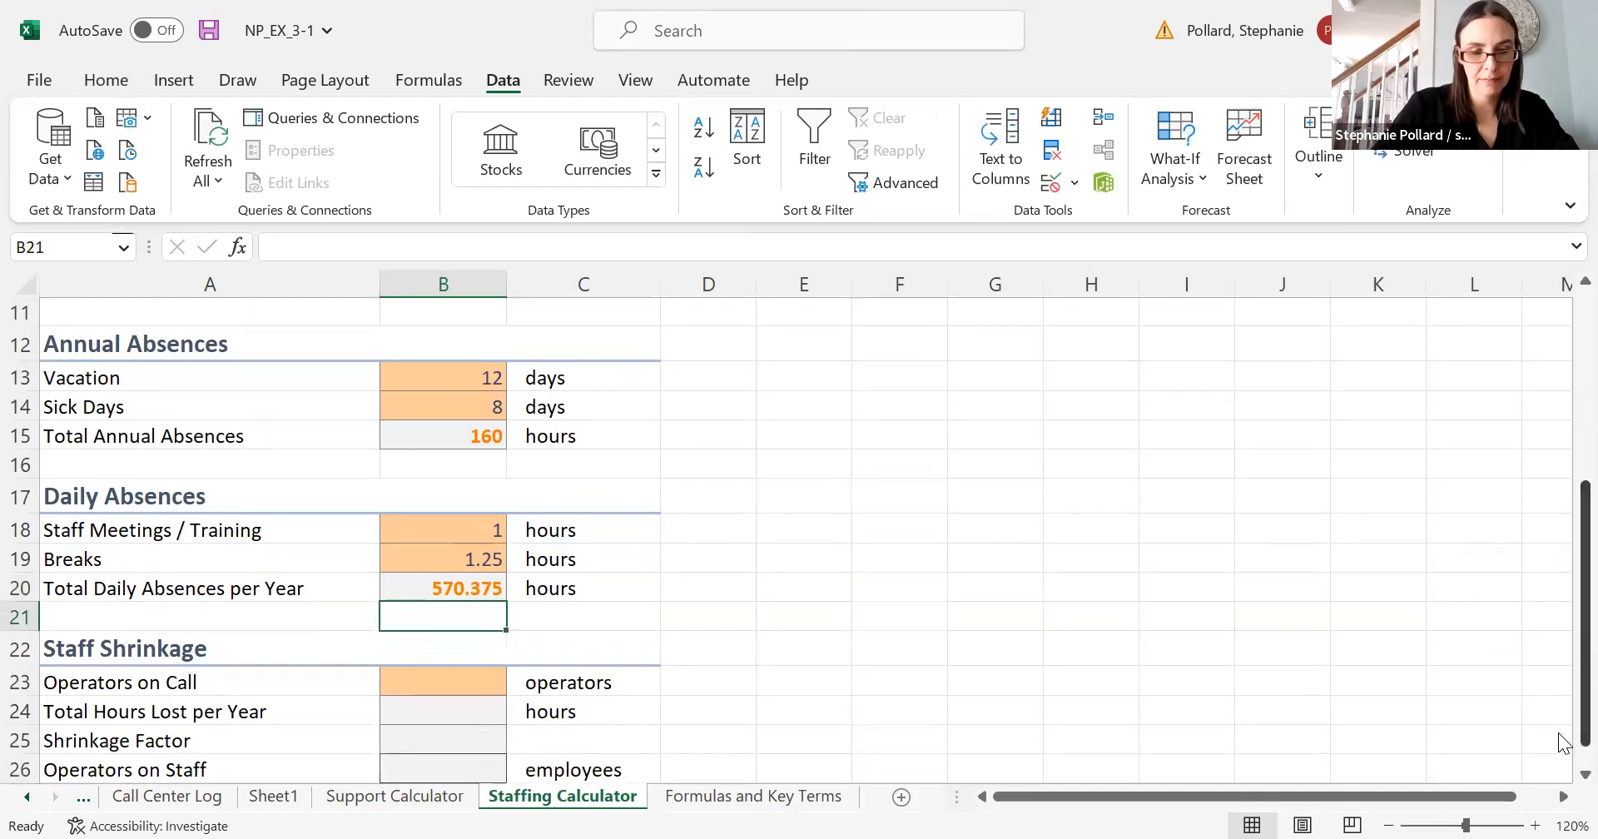
pyautogui.moveTo(1559, 725); pyautogui.dragTo(1559, 663)
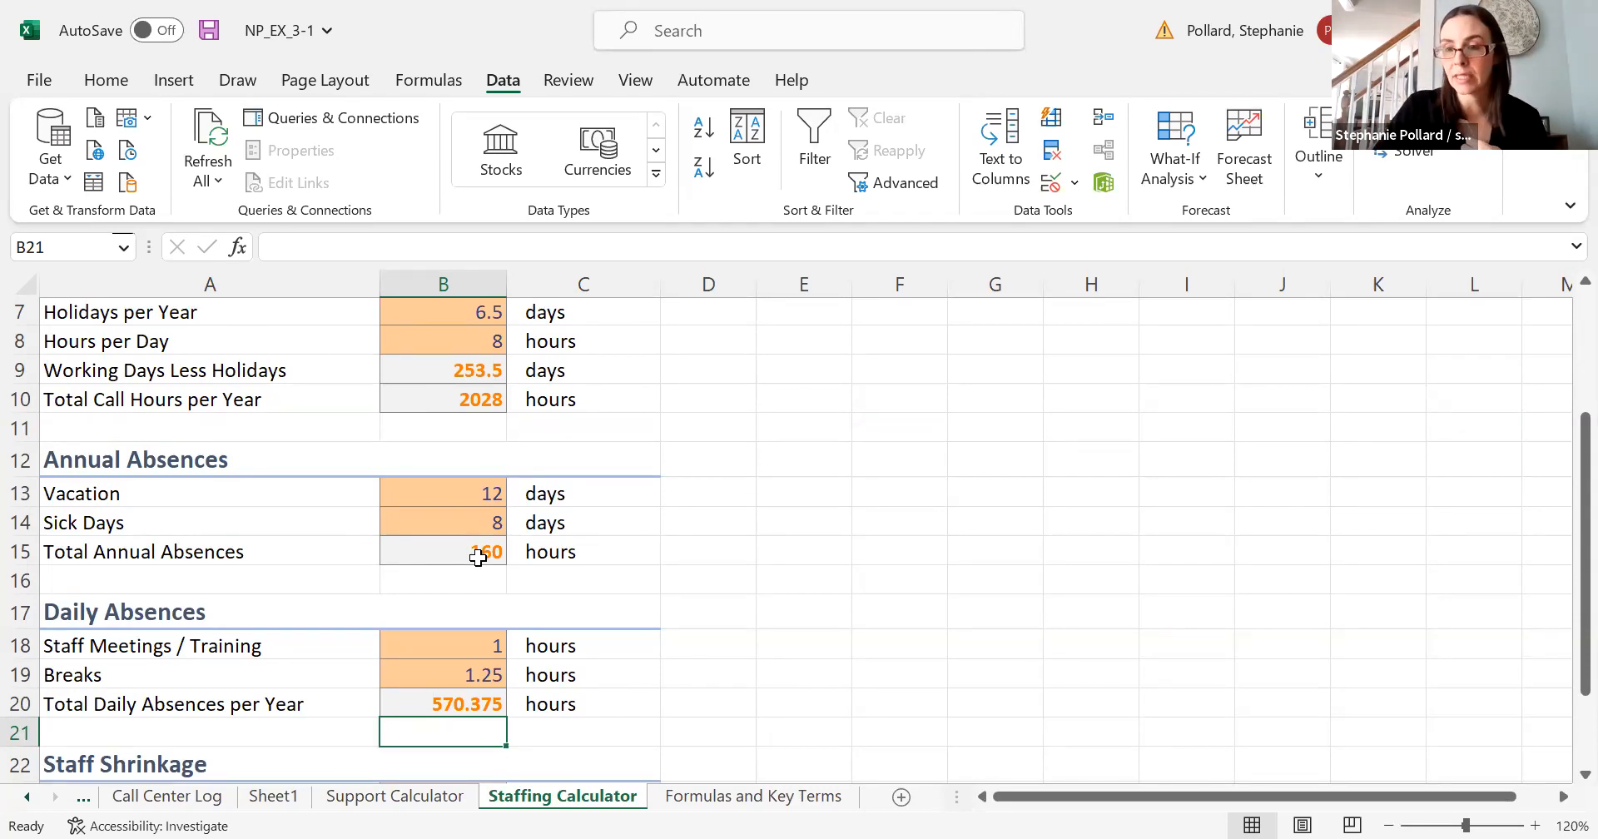
pyautogui.moveTo(1585, 501); pyautogui.dragTo(1558, 655)
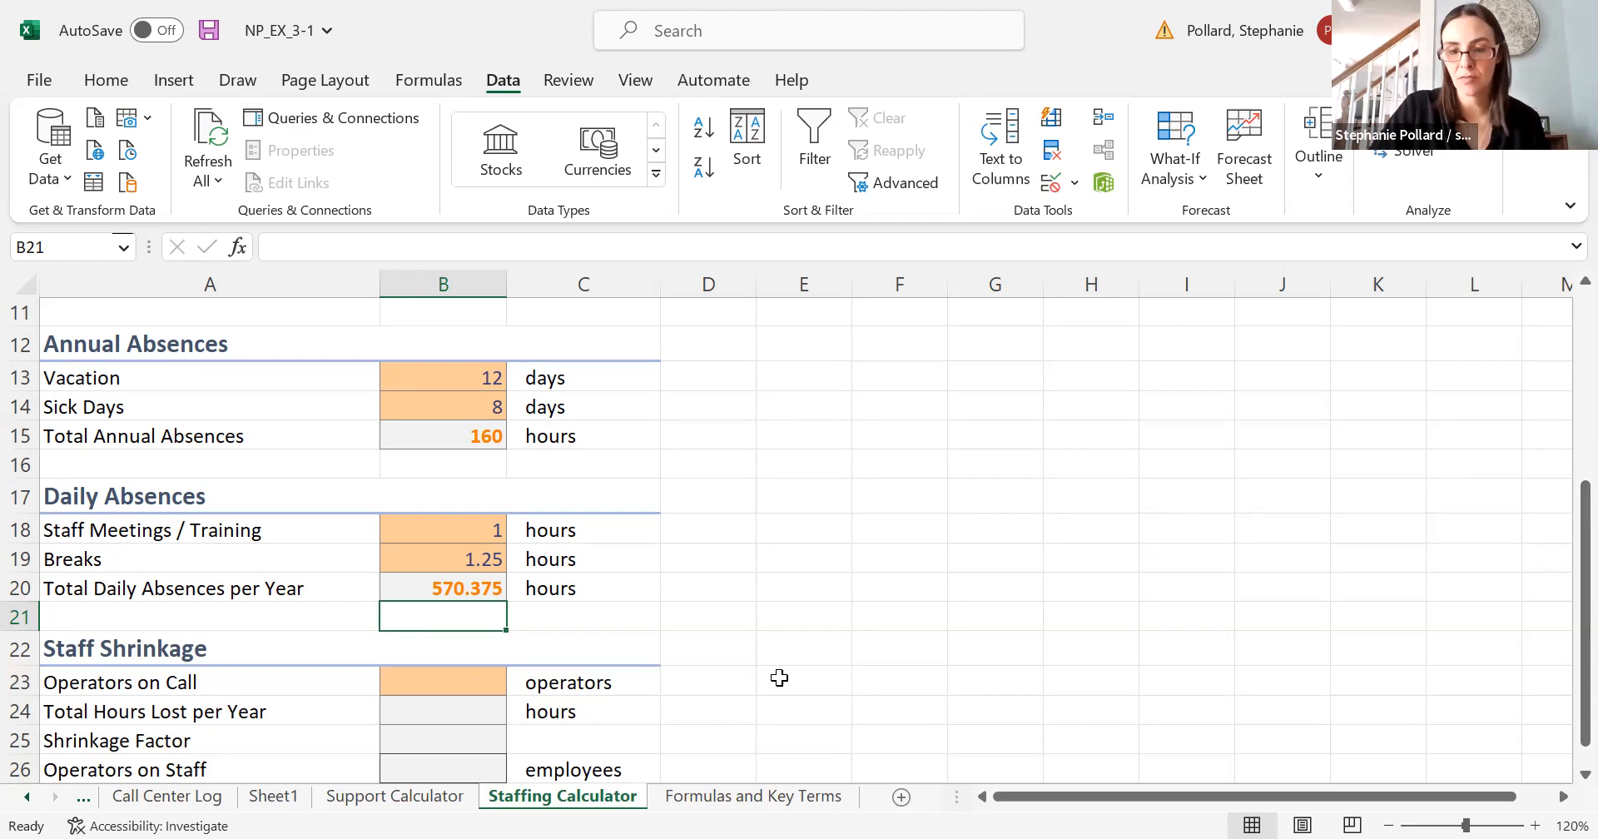
pyautogui.click(756, 801)
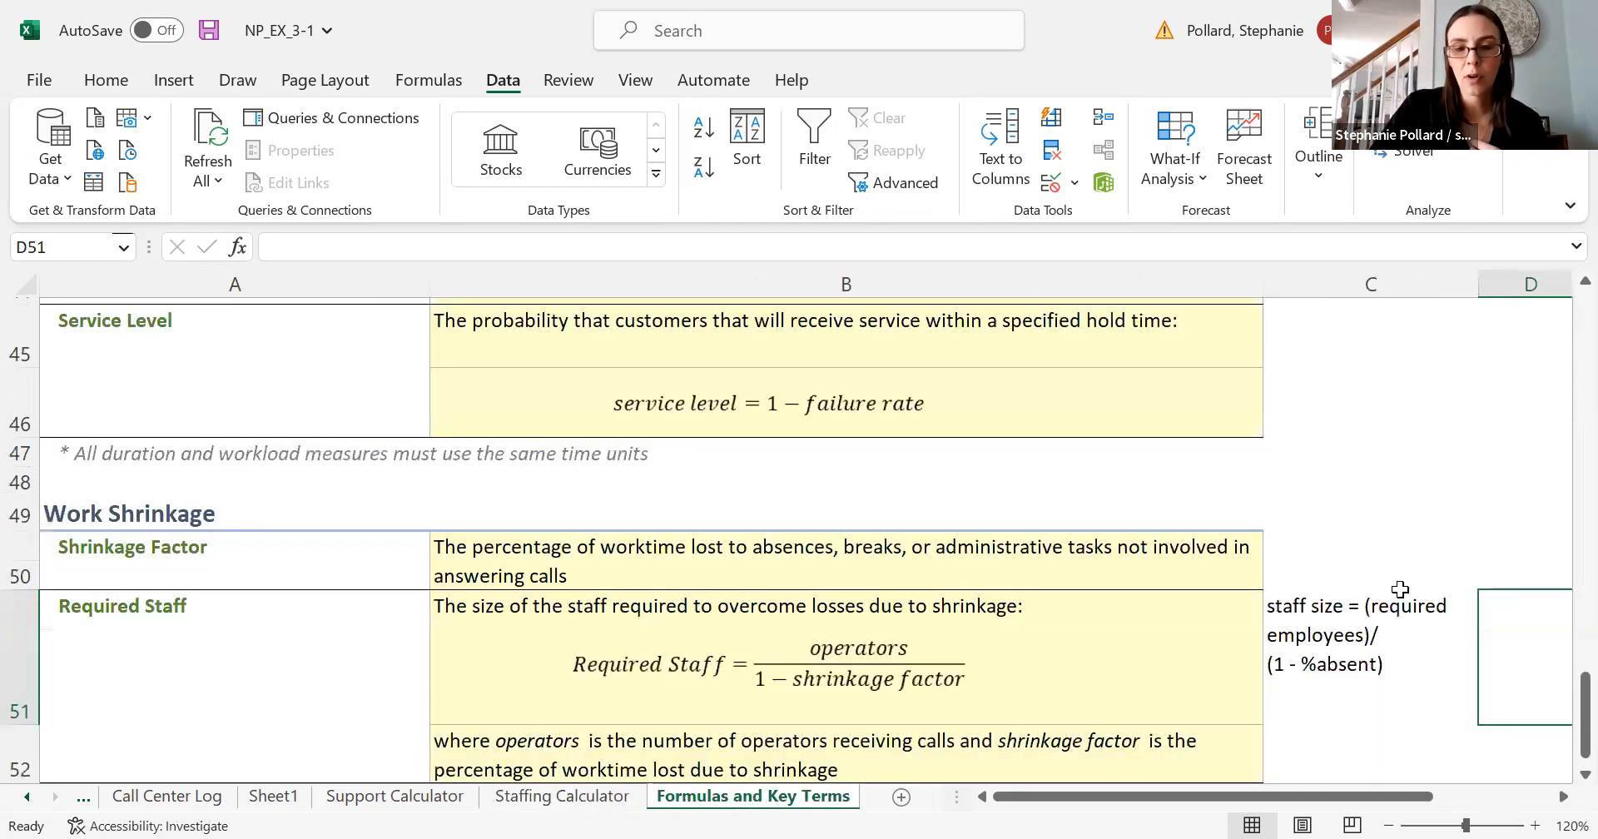
pyautogui.moveTo(1577, 690); pyautogui.dragTo(1563, 712)
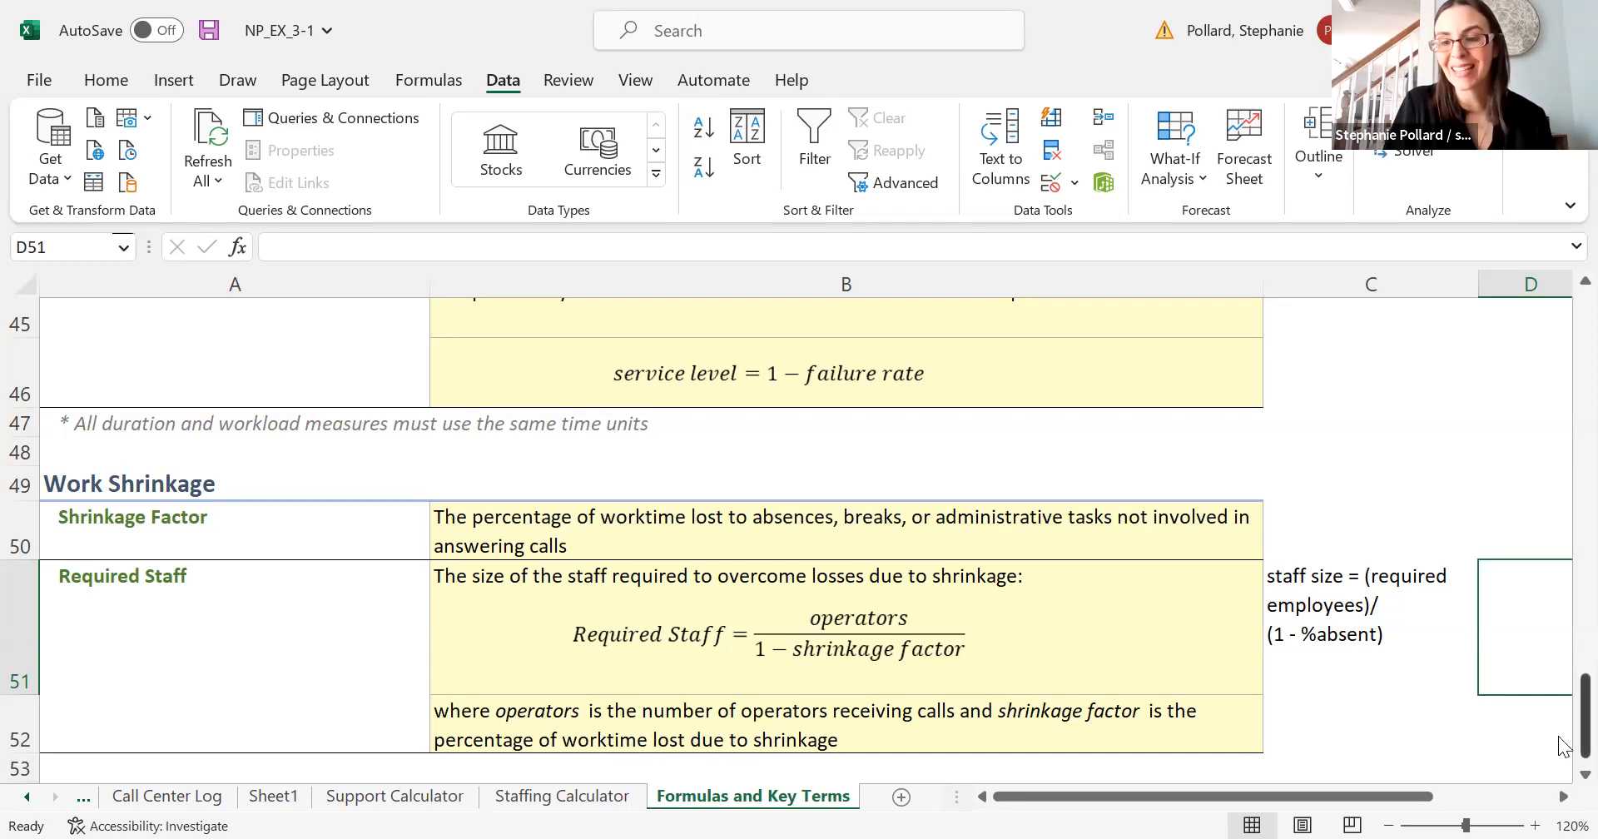
pyautogui.moveTo(1583, 743); pyautogui.dragTo(1583, 756)
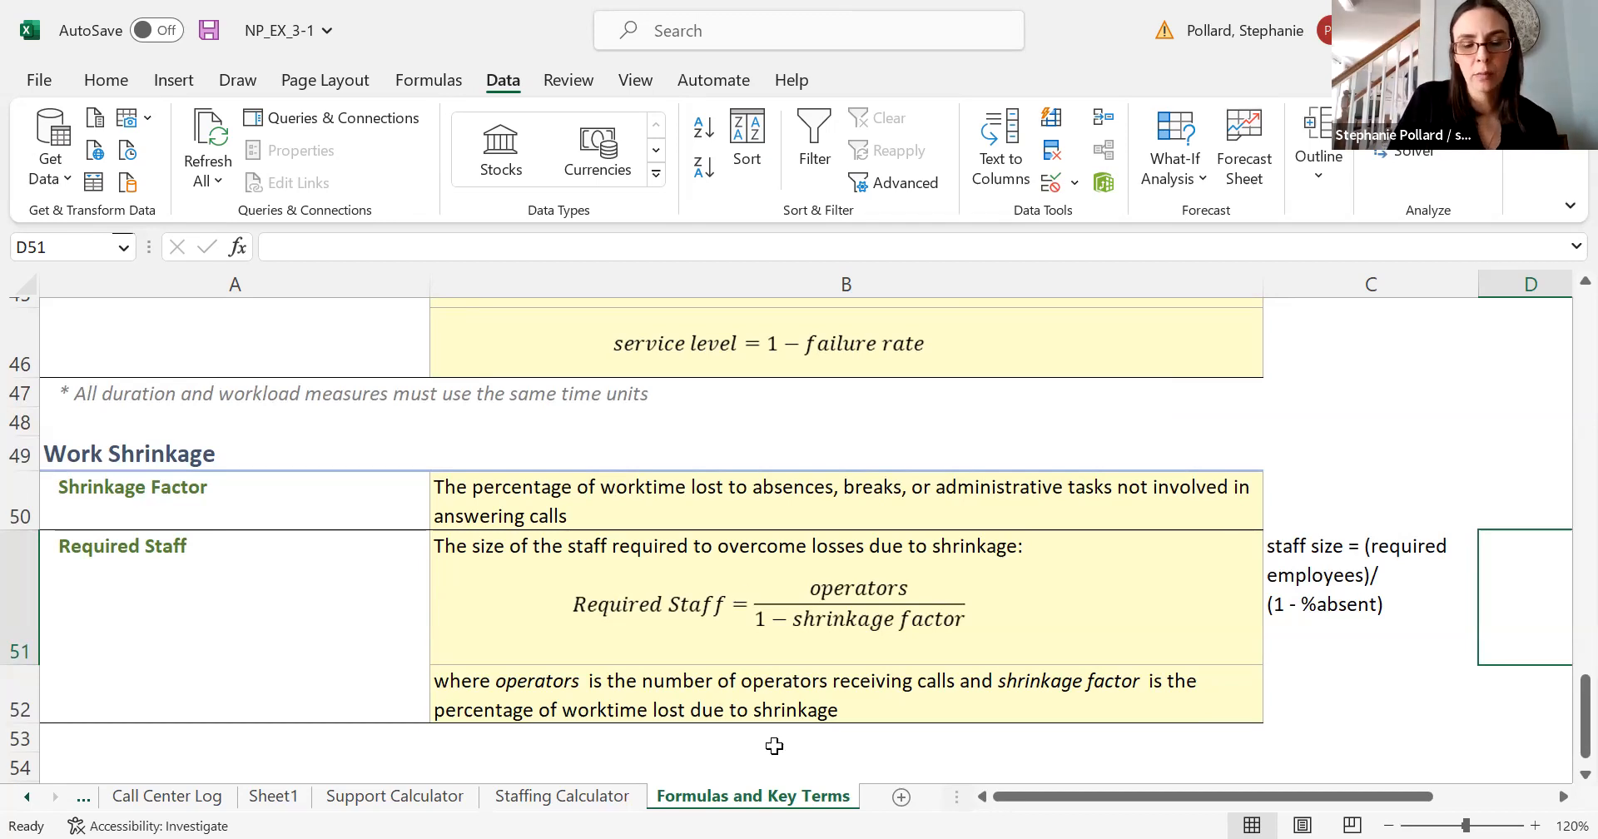
# On the Staffing Calculator sheet, enter 25 for Operators on Call in B23 and select the Total Hours Lost per Year cell B24.
pyautogui.click(572, 801)
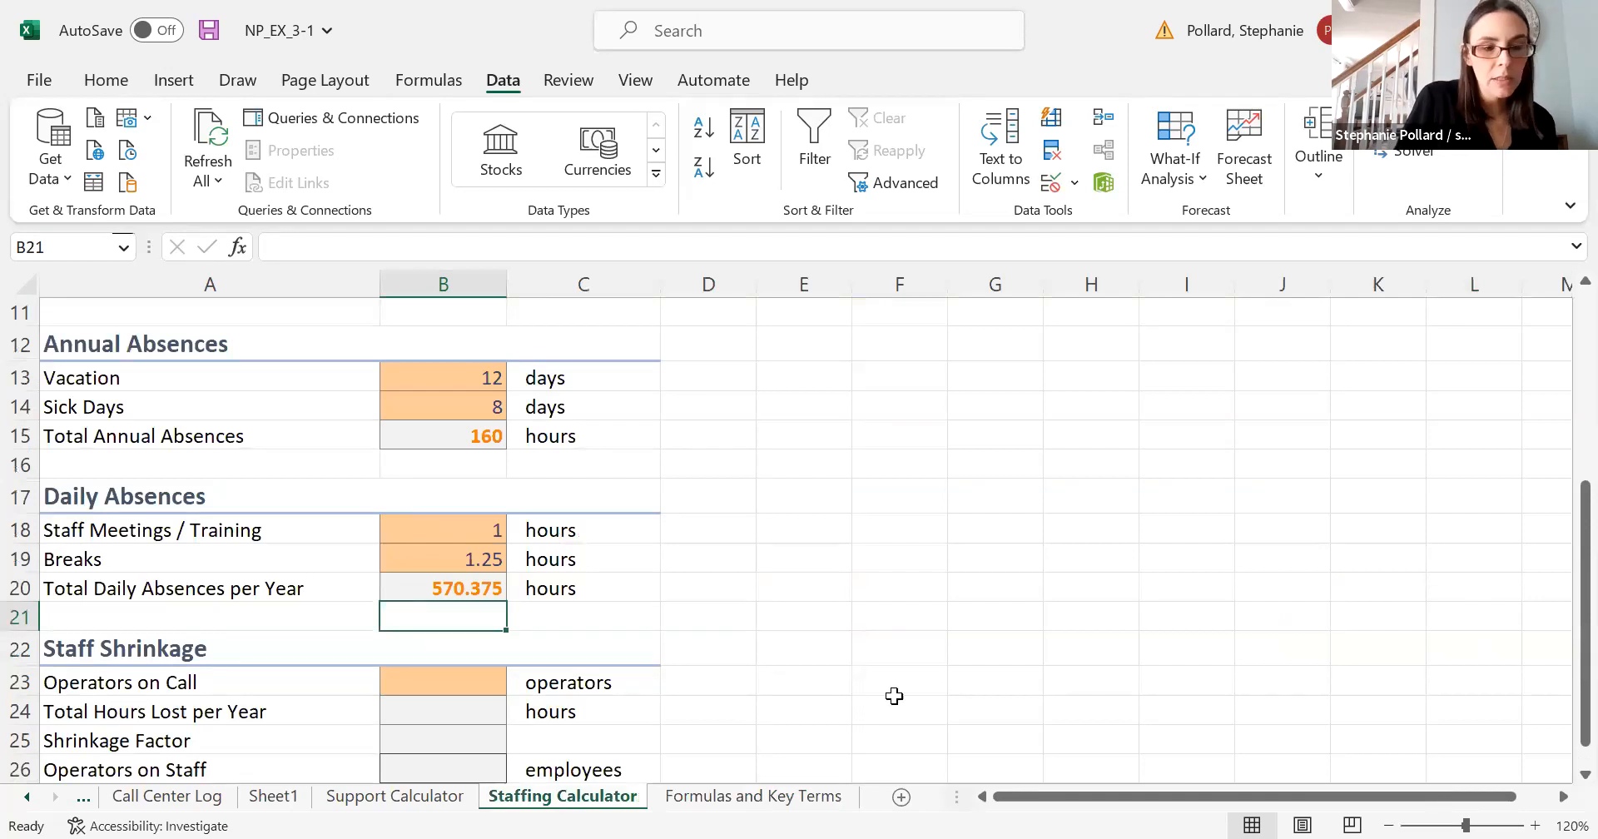
pyautogui.moveTo(1585, 587); pyautogui.dragTo(1585, 596)
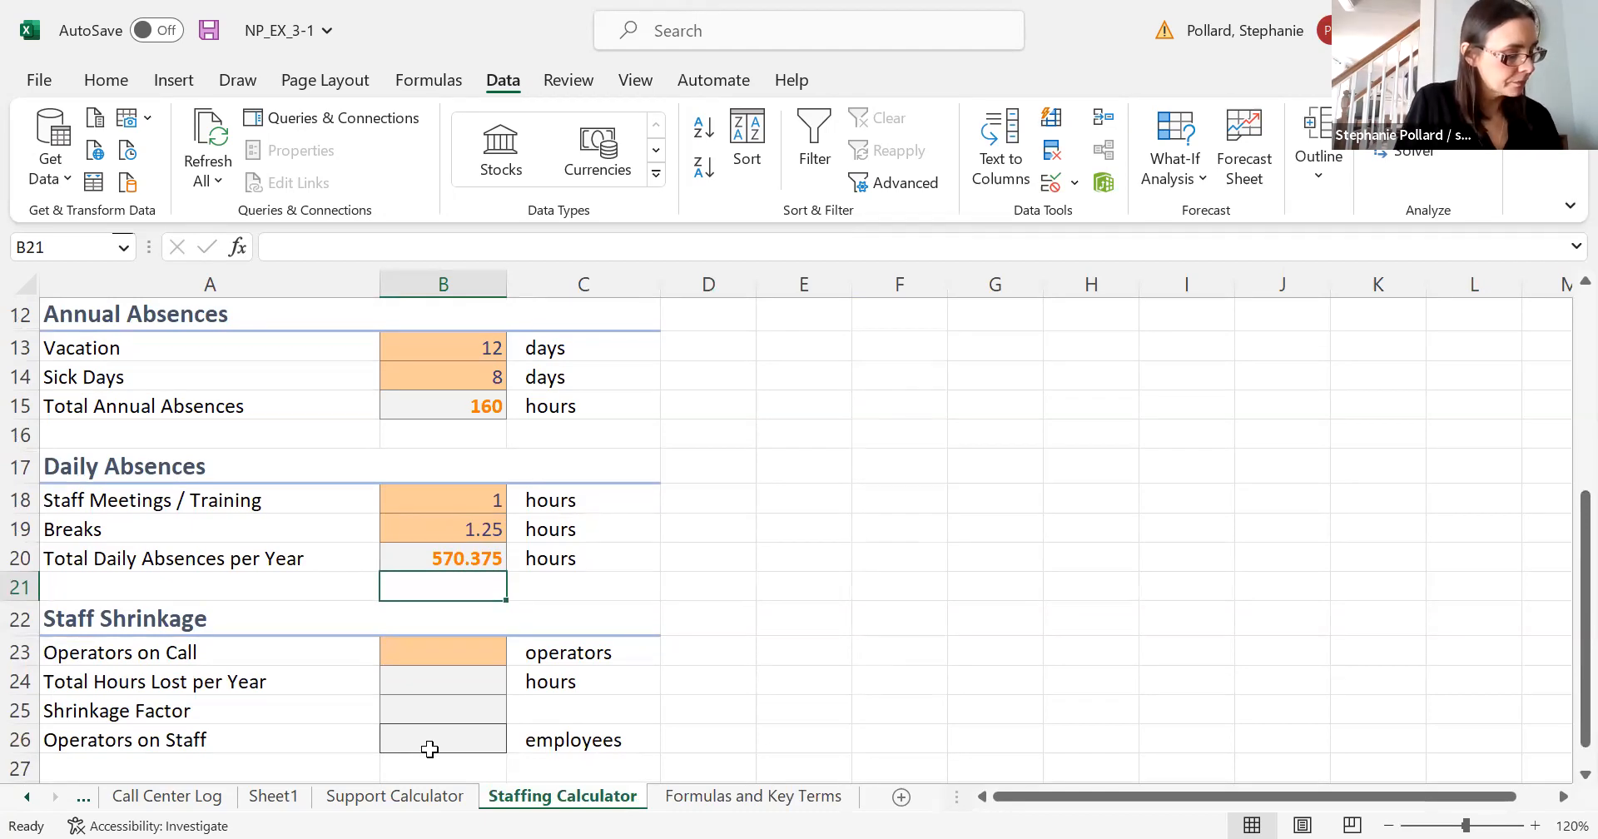
pyautogui.click(429, 657)
pyautogui.write('25')
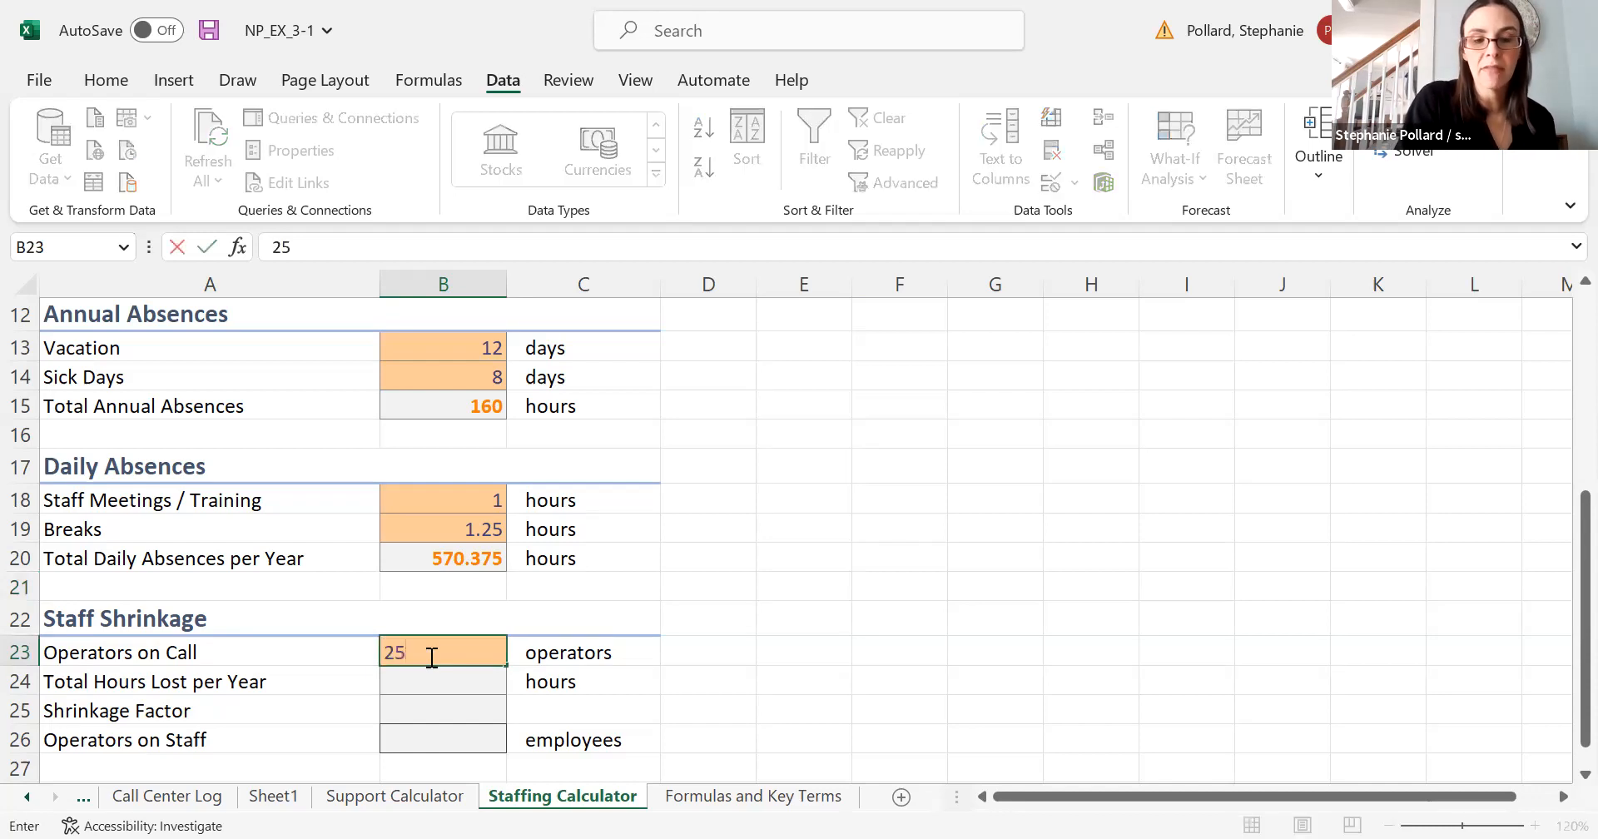
pyautogui.press('Return')
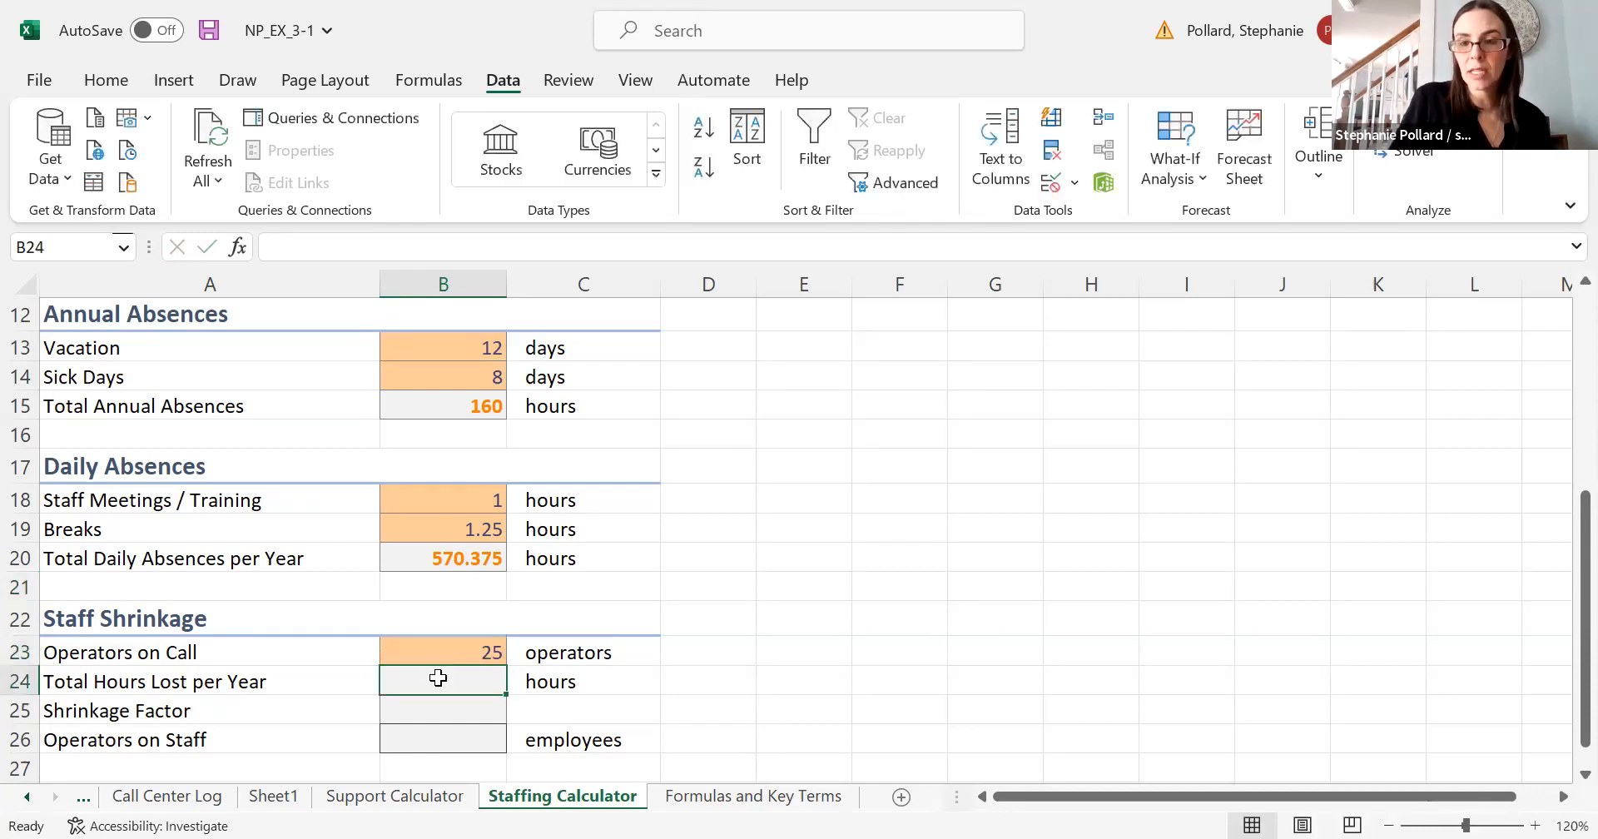
pyautogui.click(443, 652)
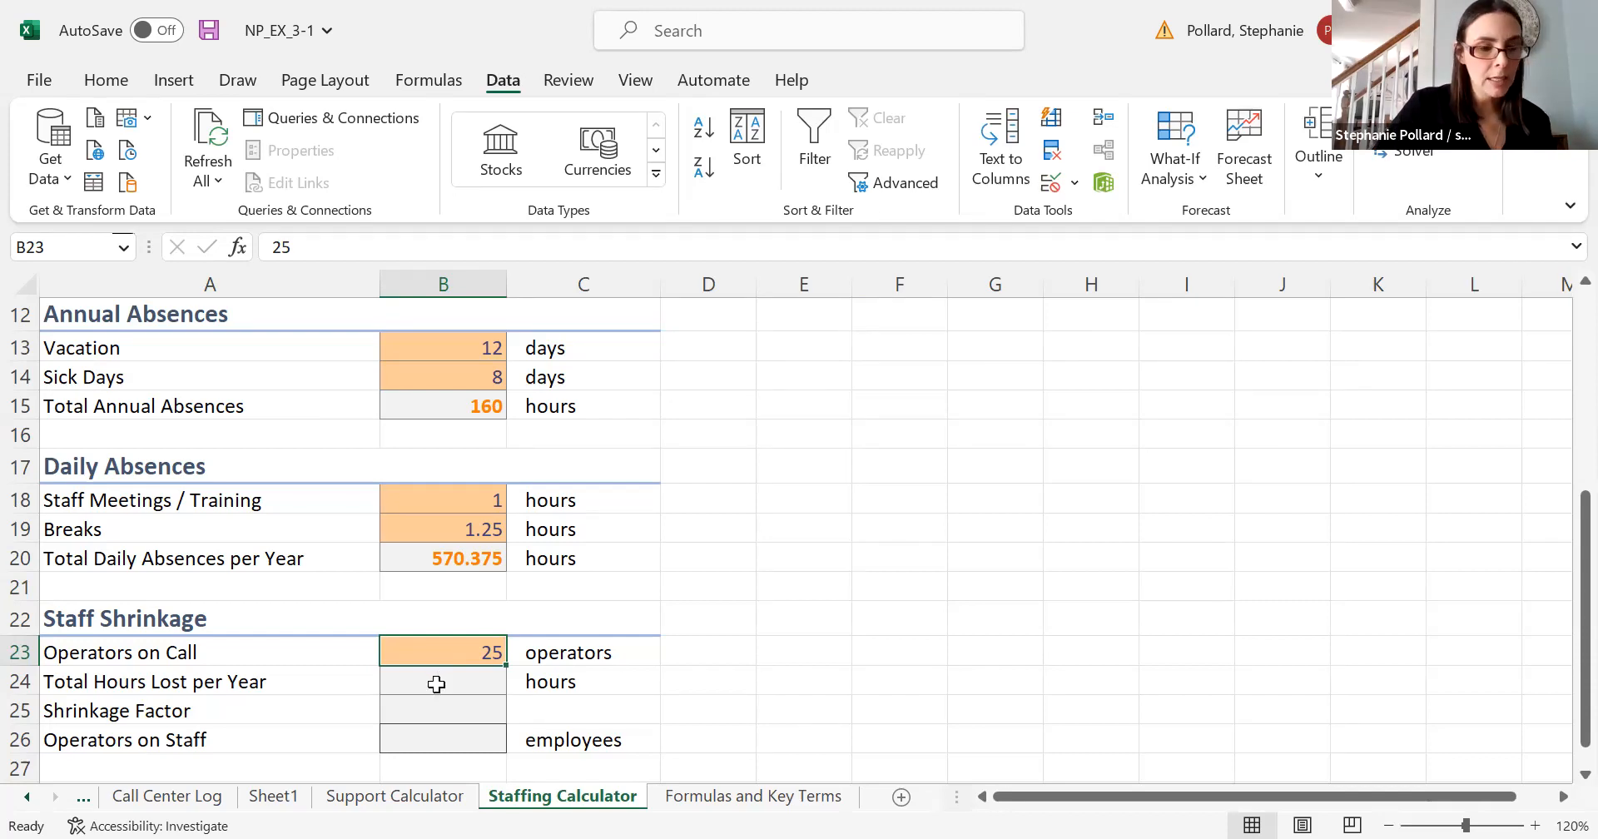
pyautogui.click(436, 684)
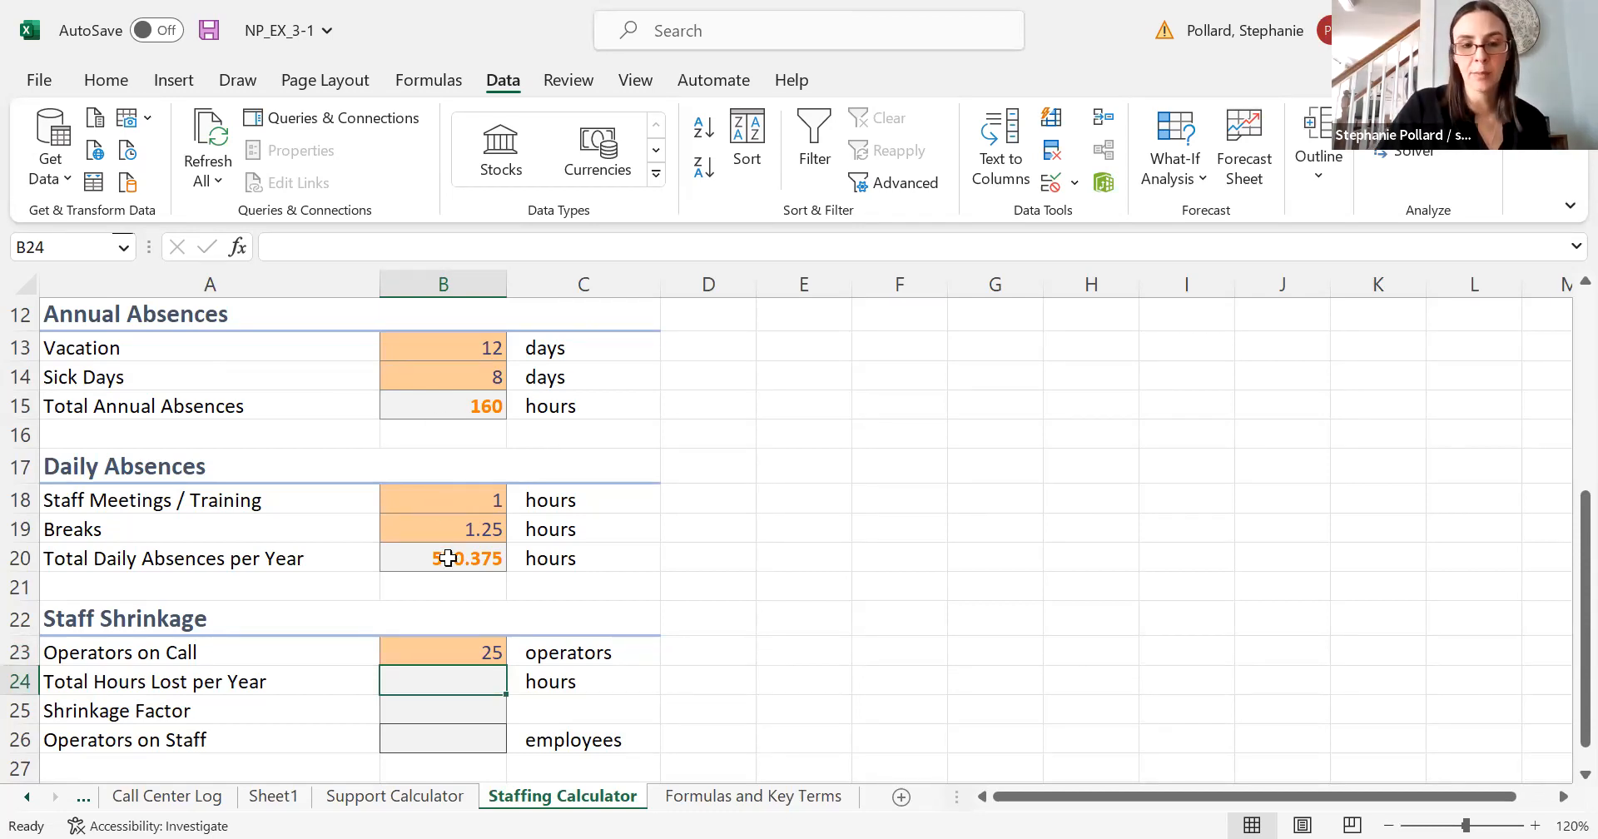
# Calculate Total Hours Lost per Year in B24 with the formula =B20+B15.
pyautogui.doubleClick(440, 683)
pyautogui.write('=')
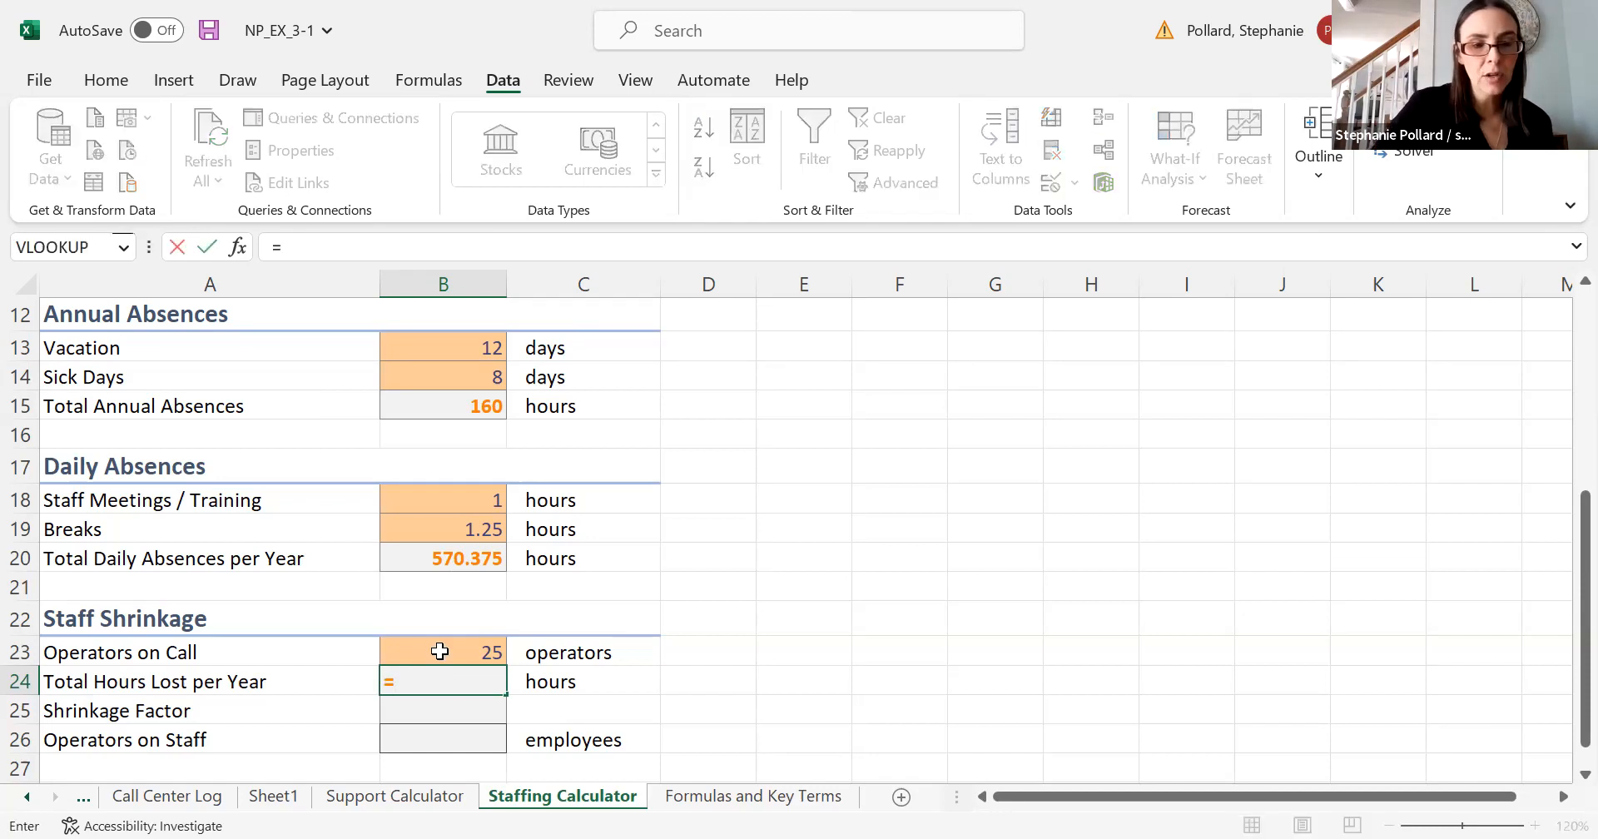
pyautogui.click(461, 561)
pyautogui.write('+')
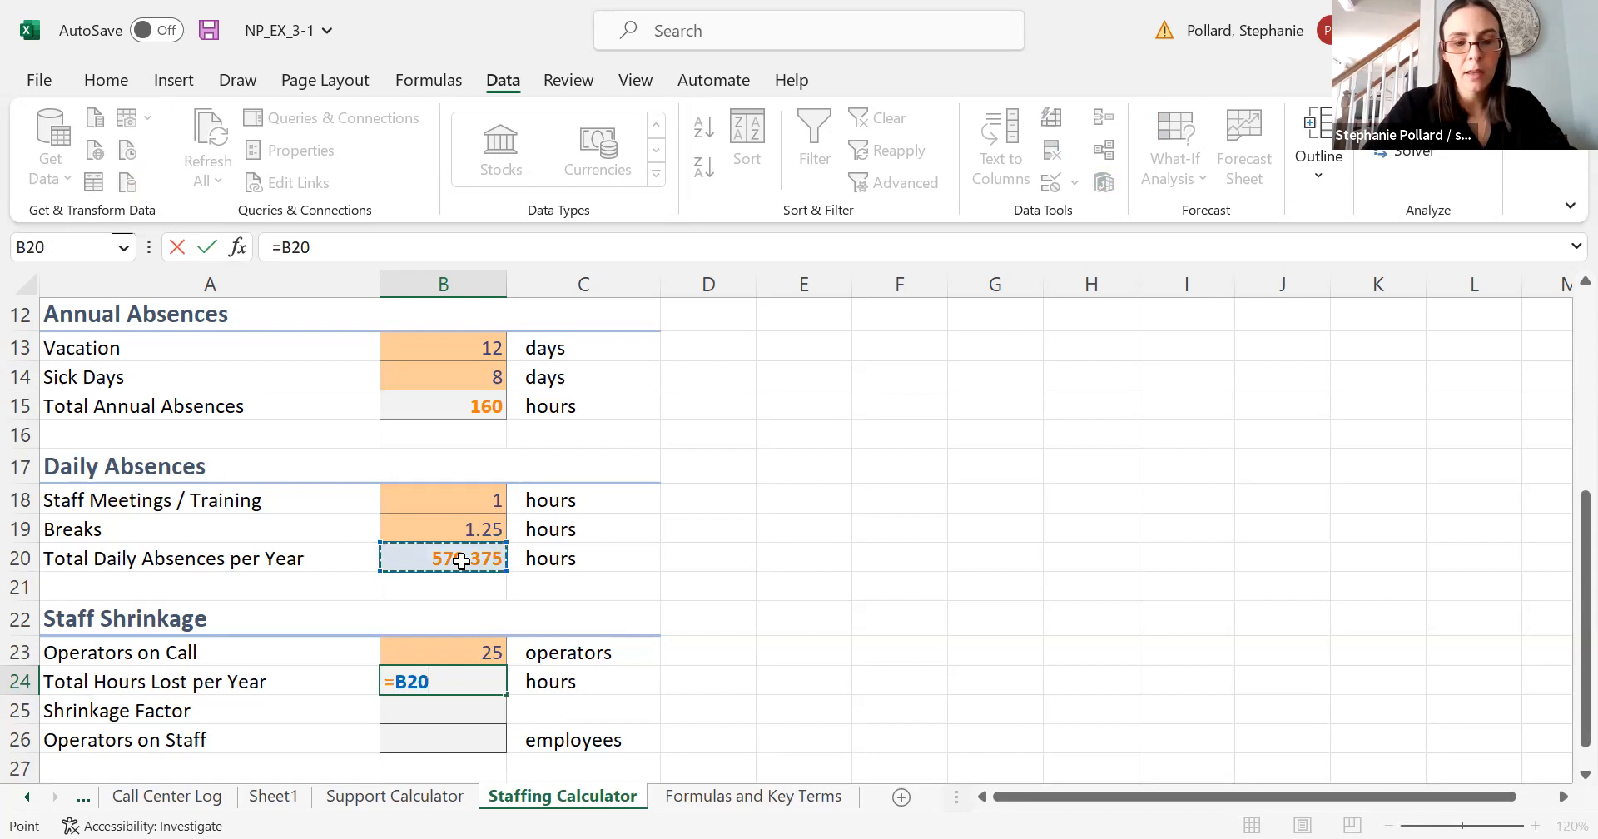
pyautogui.click(476, 417)
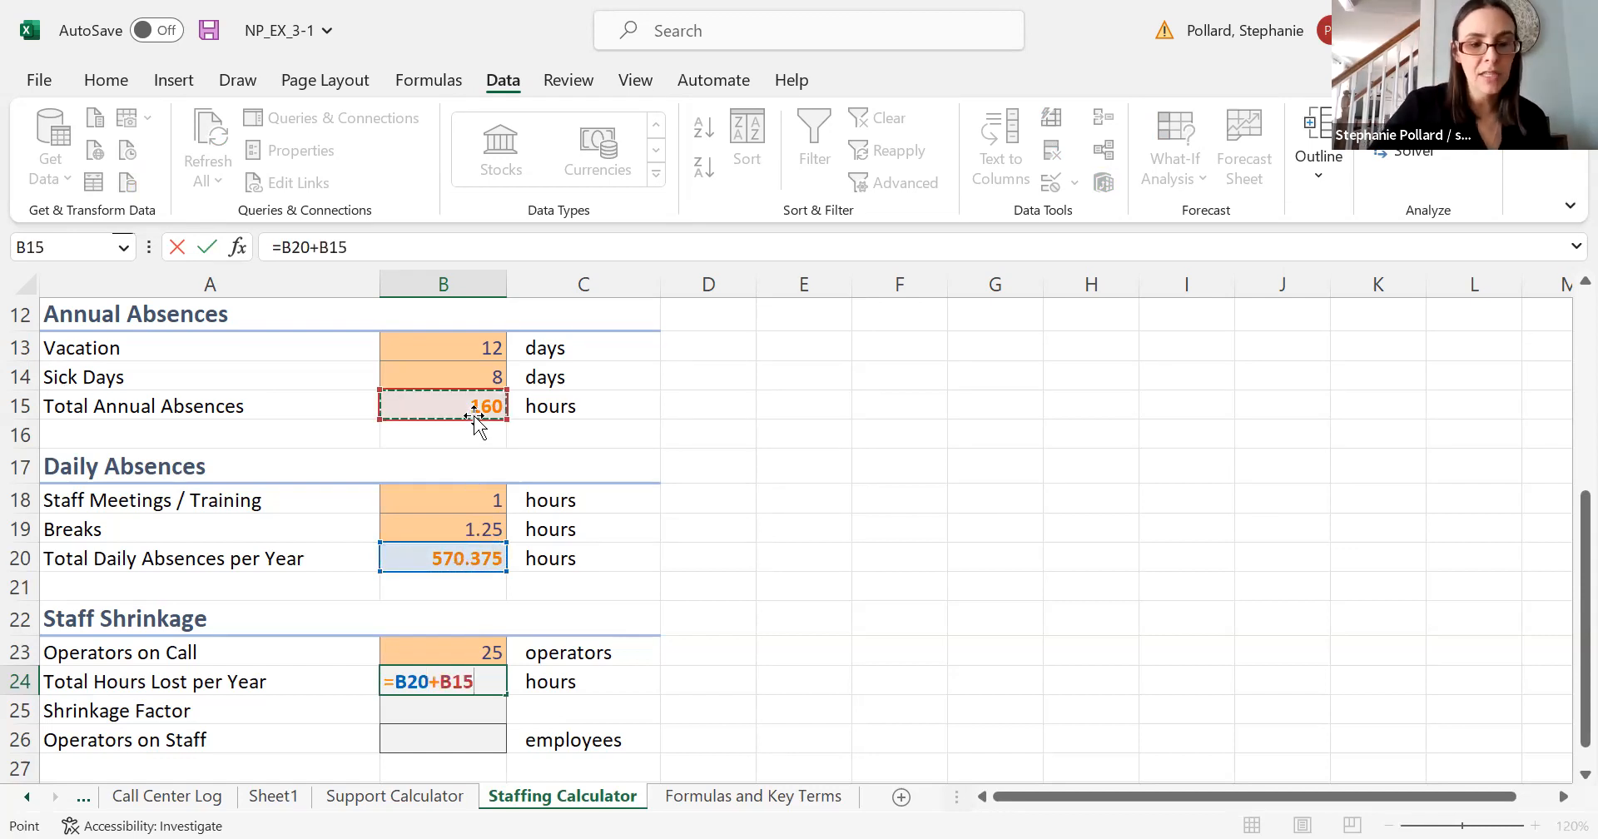
pyautogui.press('Return')
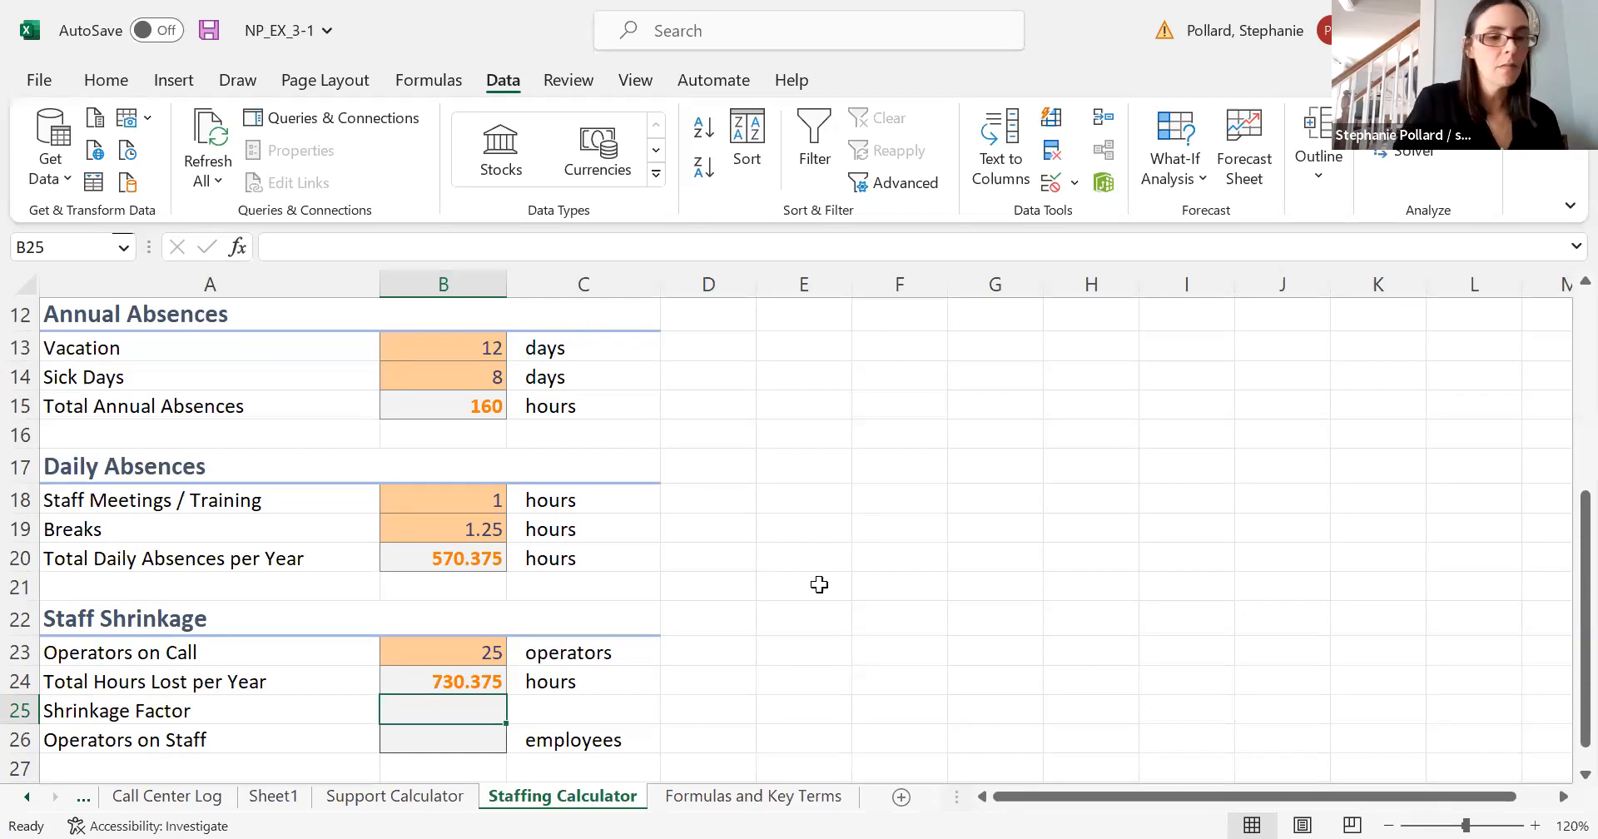
# Calculate the Shrinkage Factor in B25 by dividing hours lost by total call hours with the formula =B24/B10.
pyautogui.write('=')
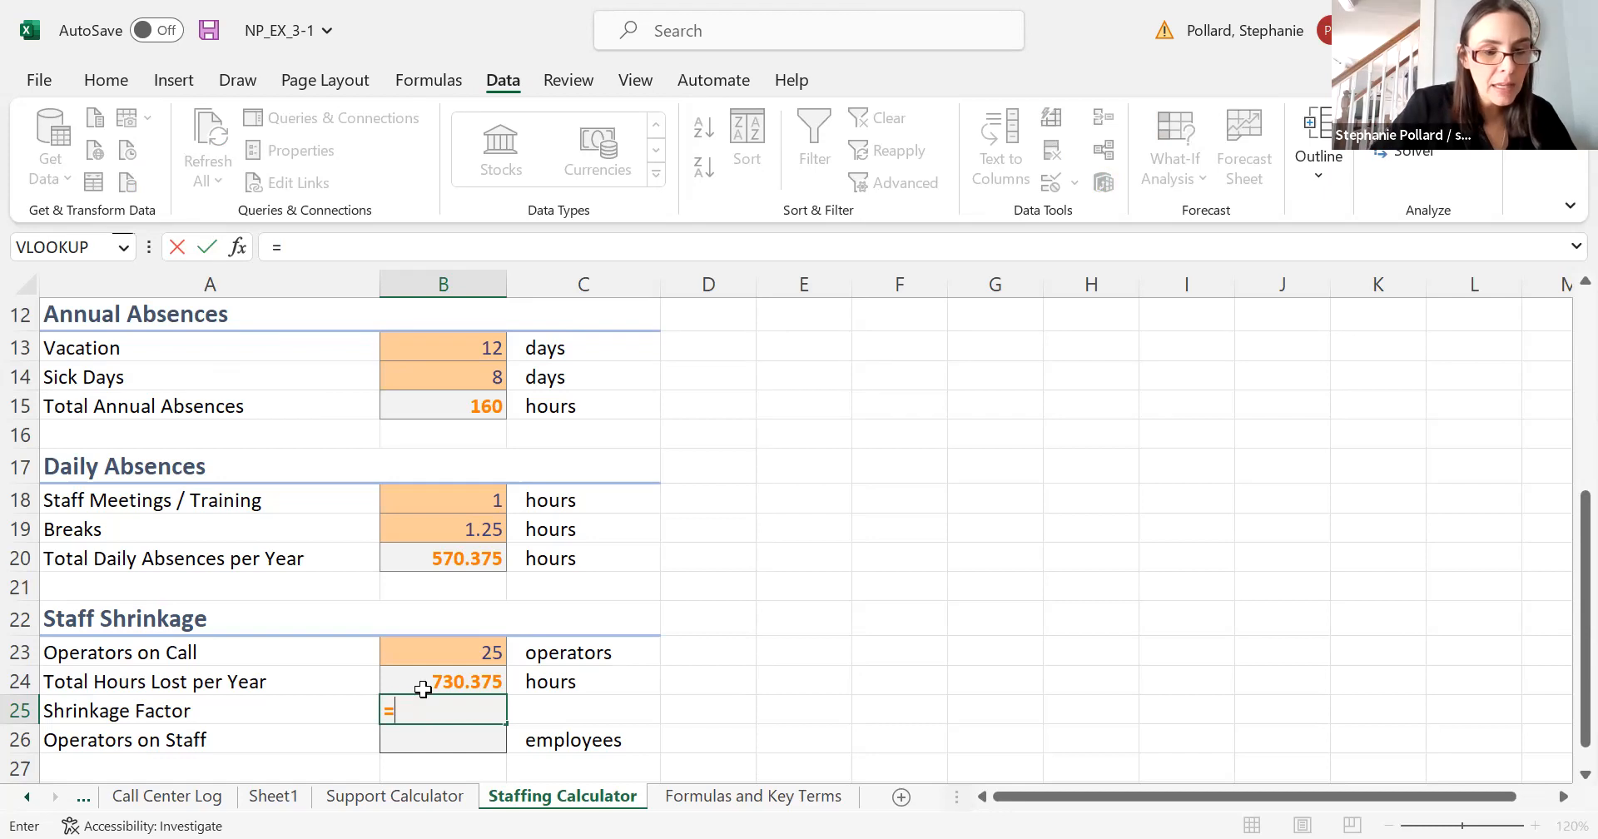
pyautogui.click(420, 681)
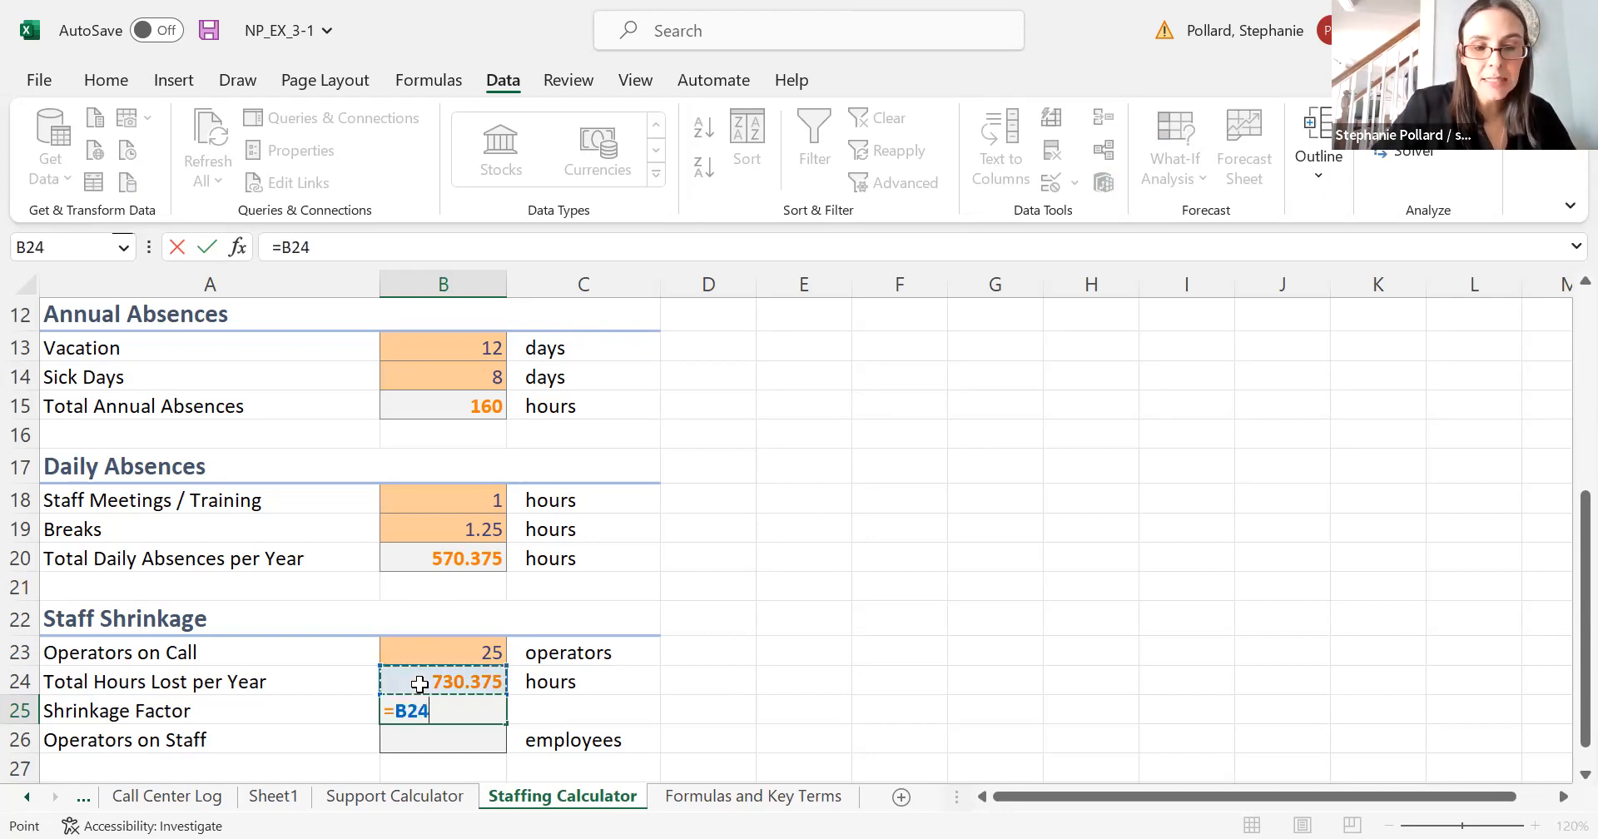
pyautogui.write('/')
pyautogui.moveTo(1558, 529); pyautogui.dragTo(1557, 440)
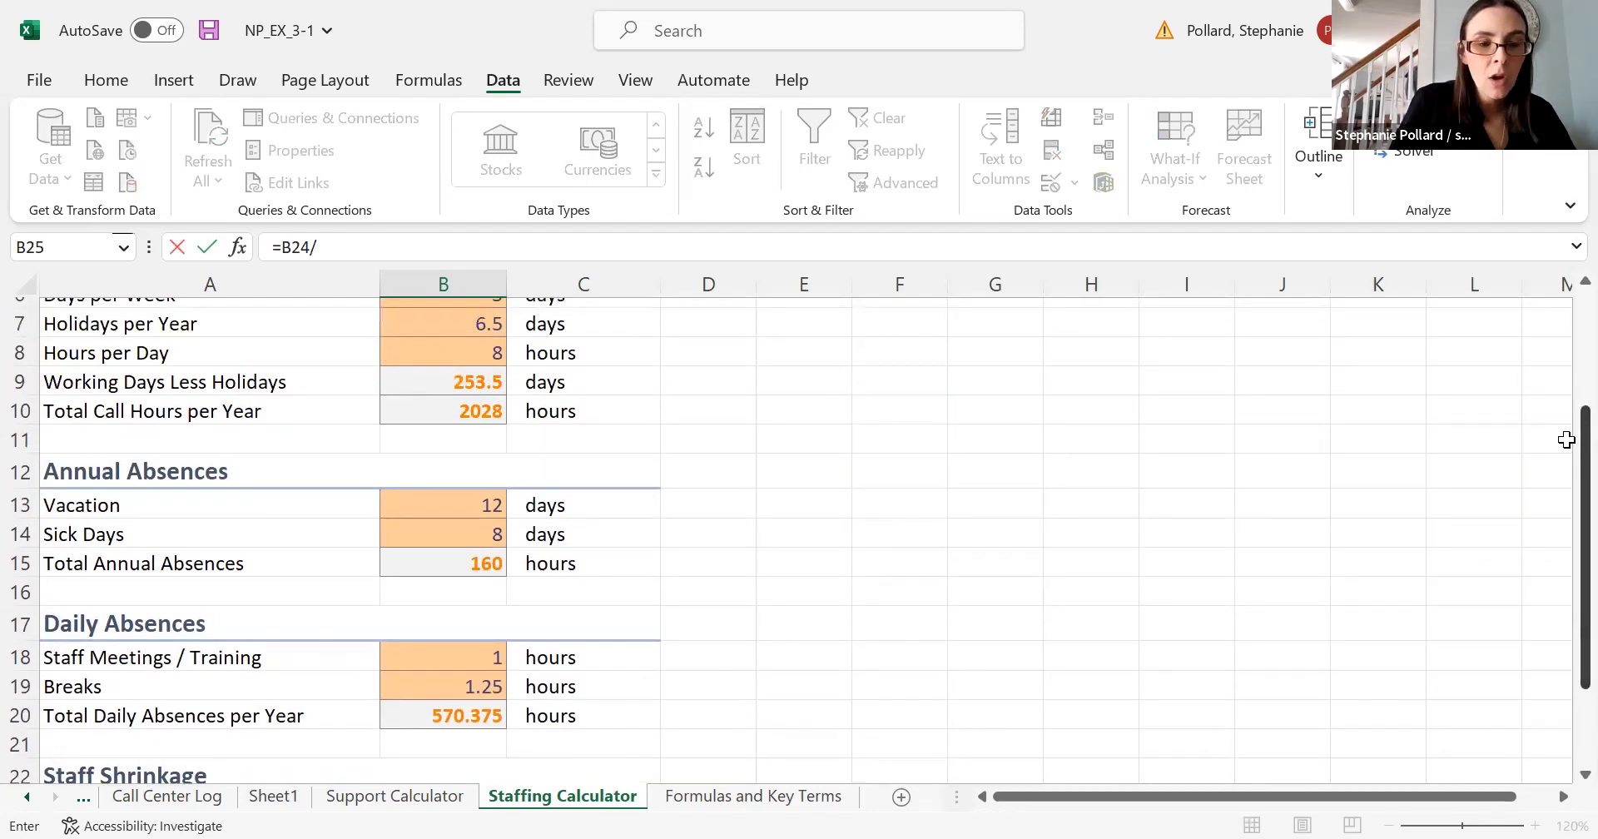
pyautogui.click(455, 410)
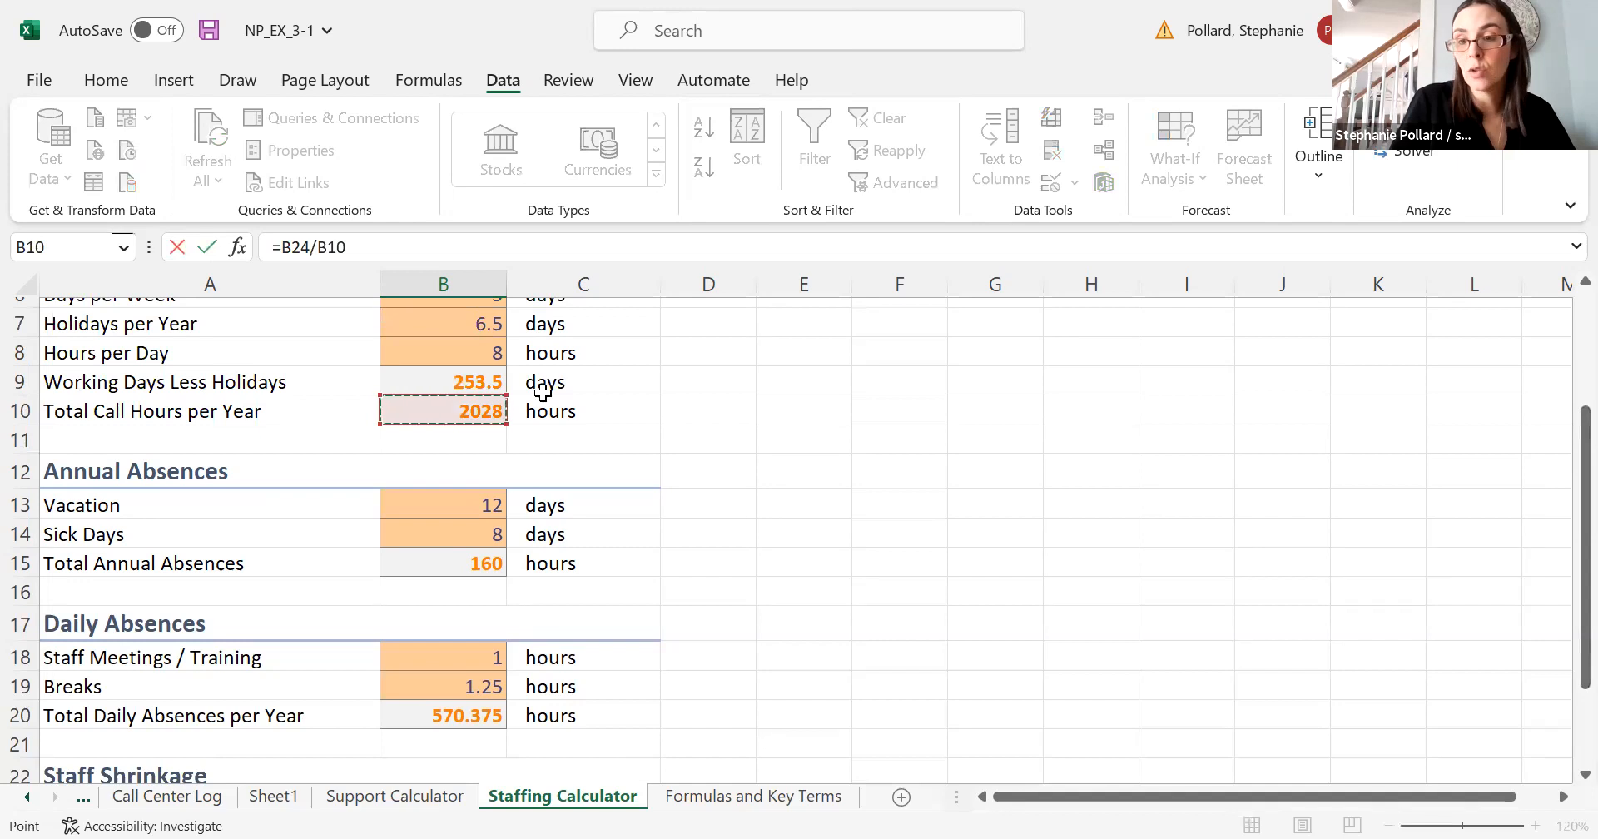
pyautogui.moveTo(1558, 472); pyautogui.dragTo(1558, 586)
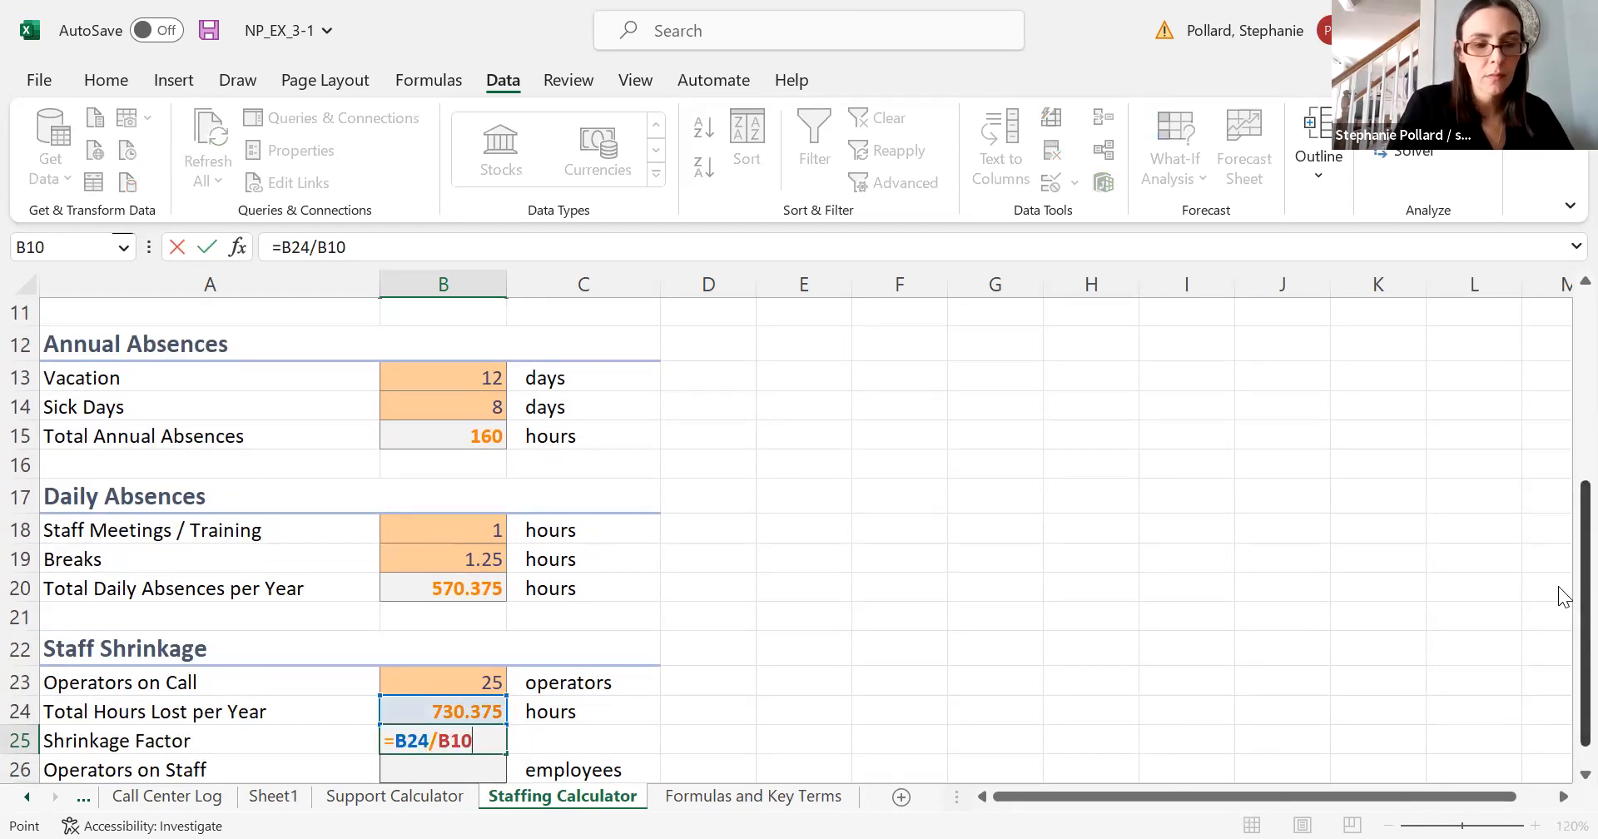
pyautogui.press('Return')
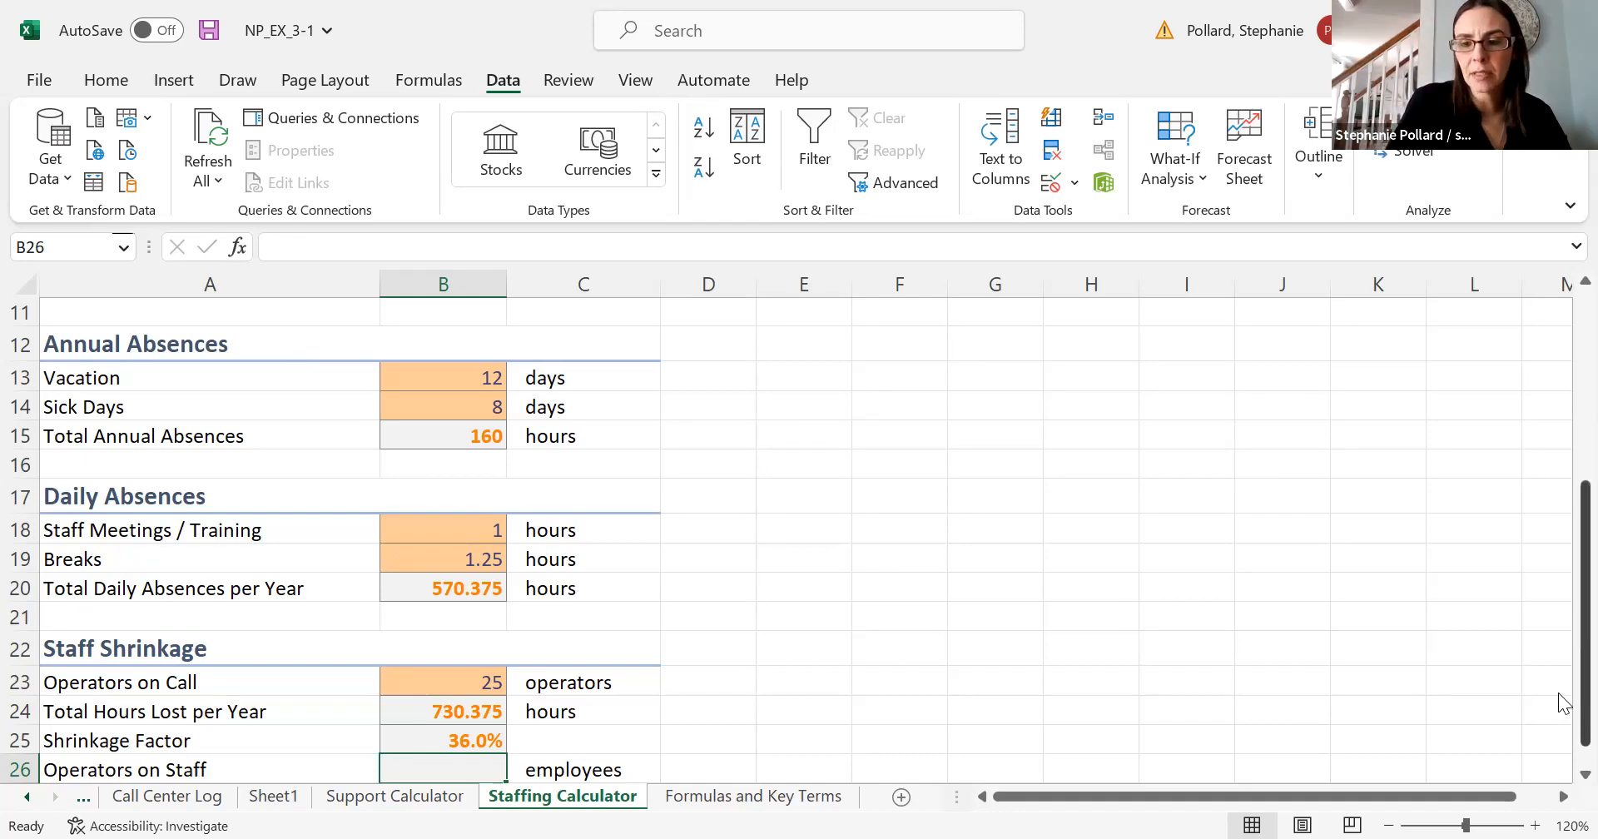
# Check the Required Staff formula on the Formulas and Key Terms sheet and calculate Operators on Staff in Staffing Calculator B26 with =B23/(1-B25).
pyautogui.scroll(-1, 1558, 703)
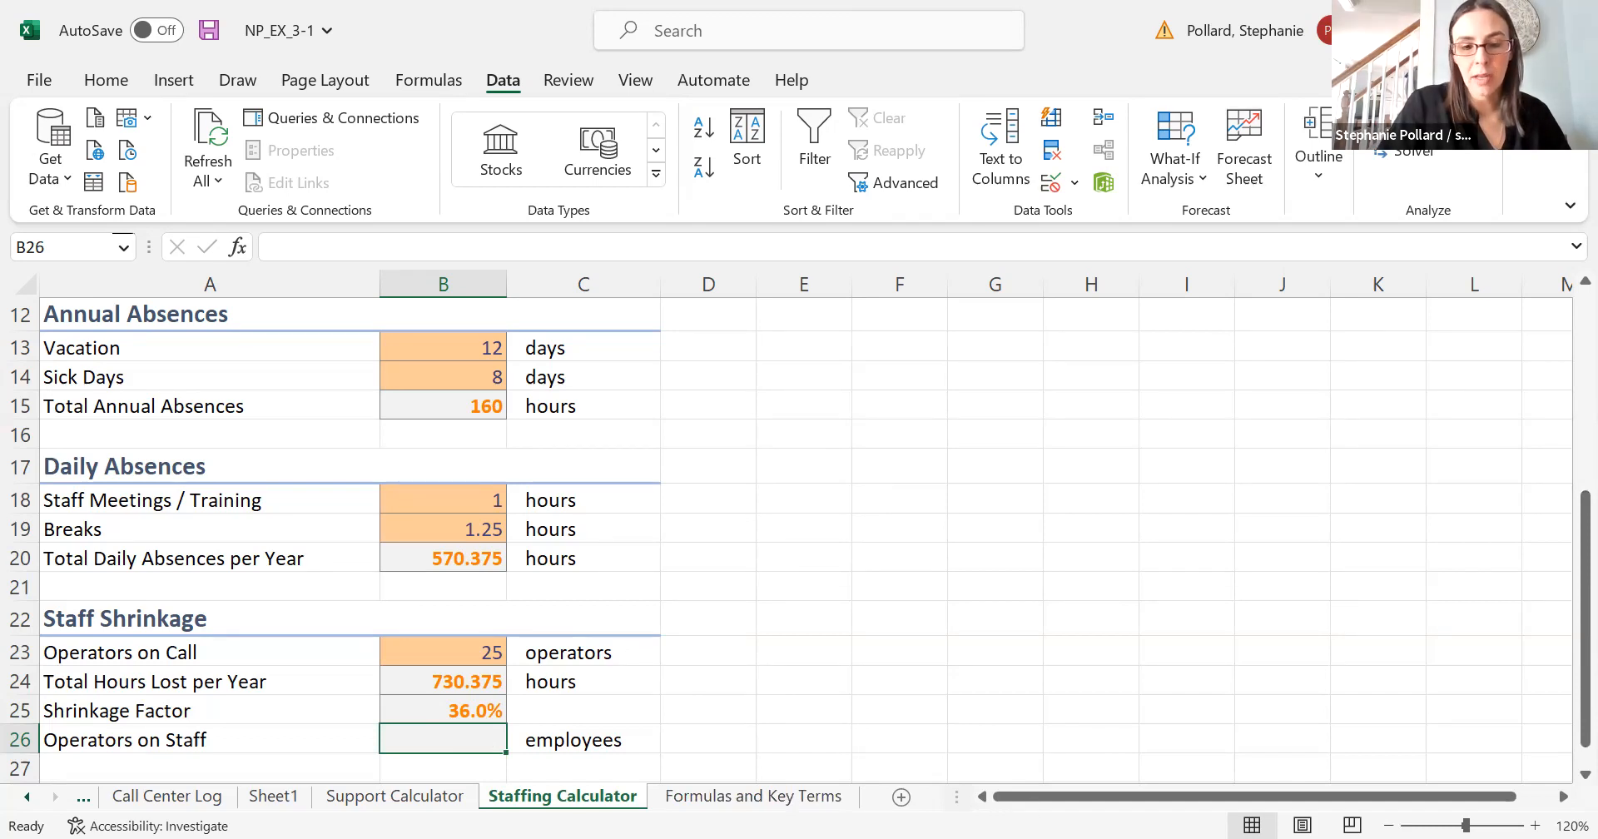
pyautogui.click(759, 798)
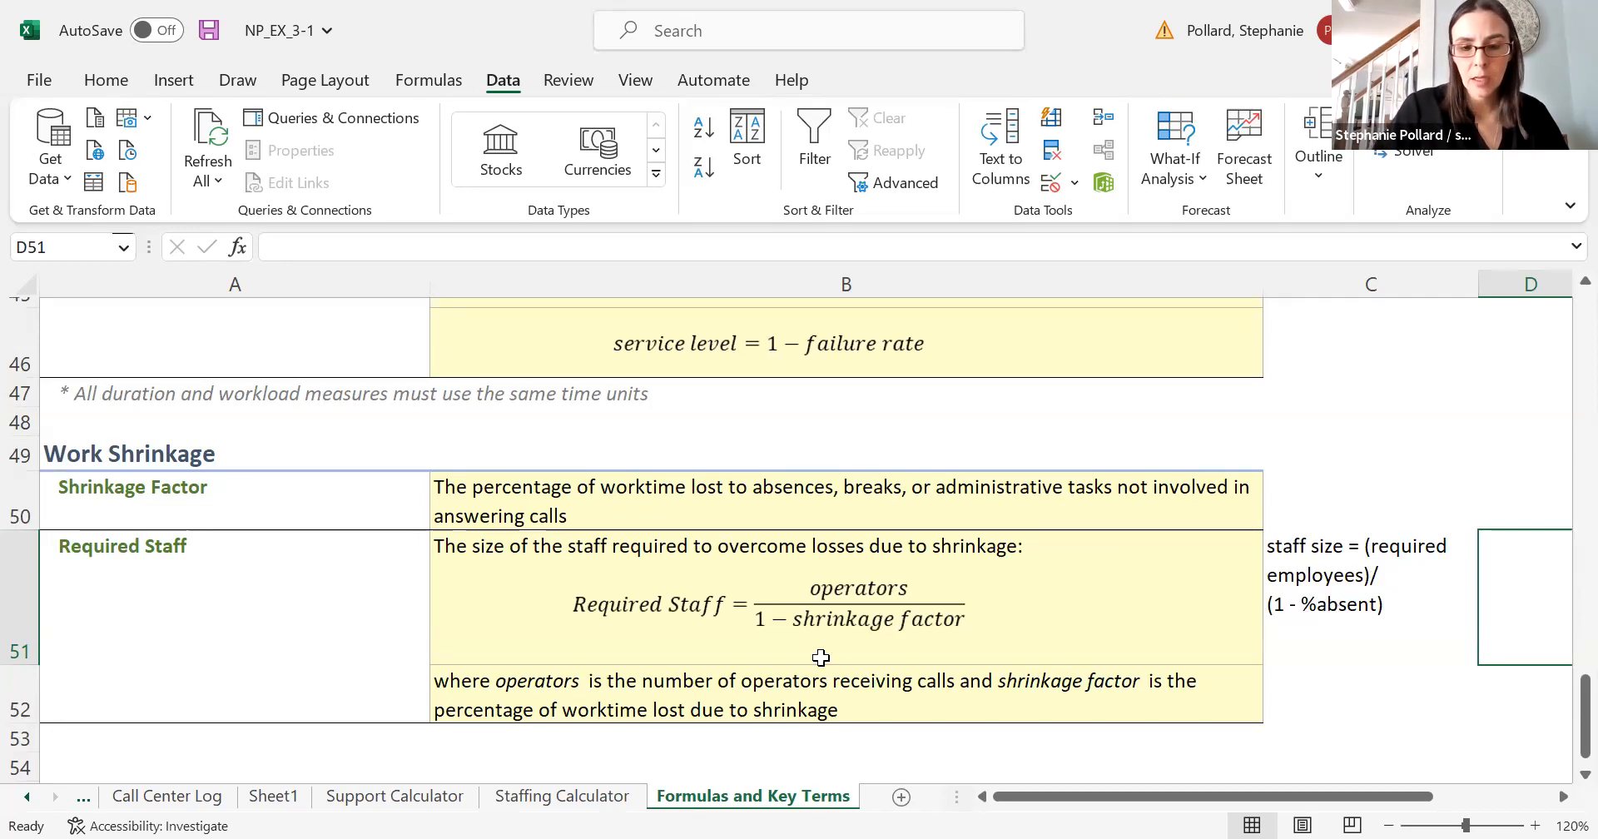
pyautogui.click(581, 795)
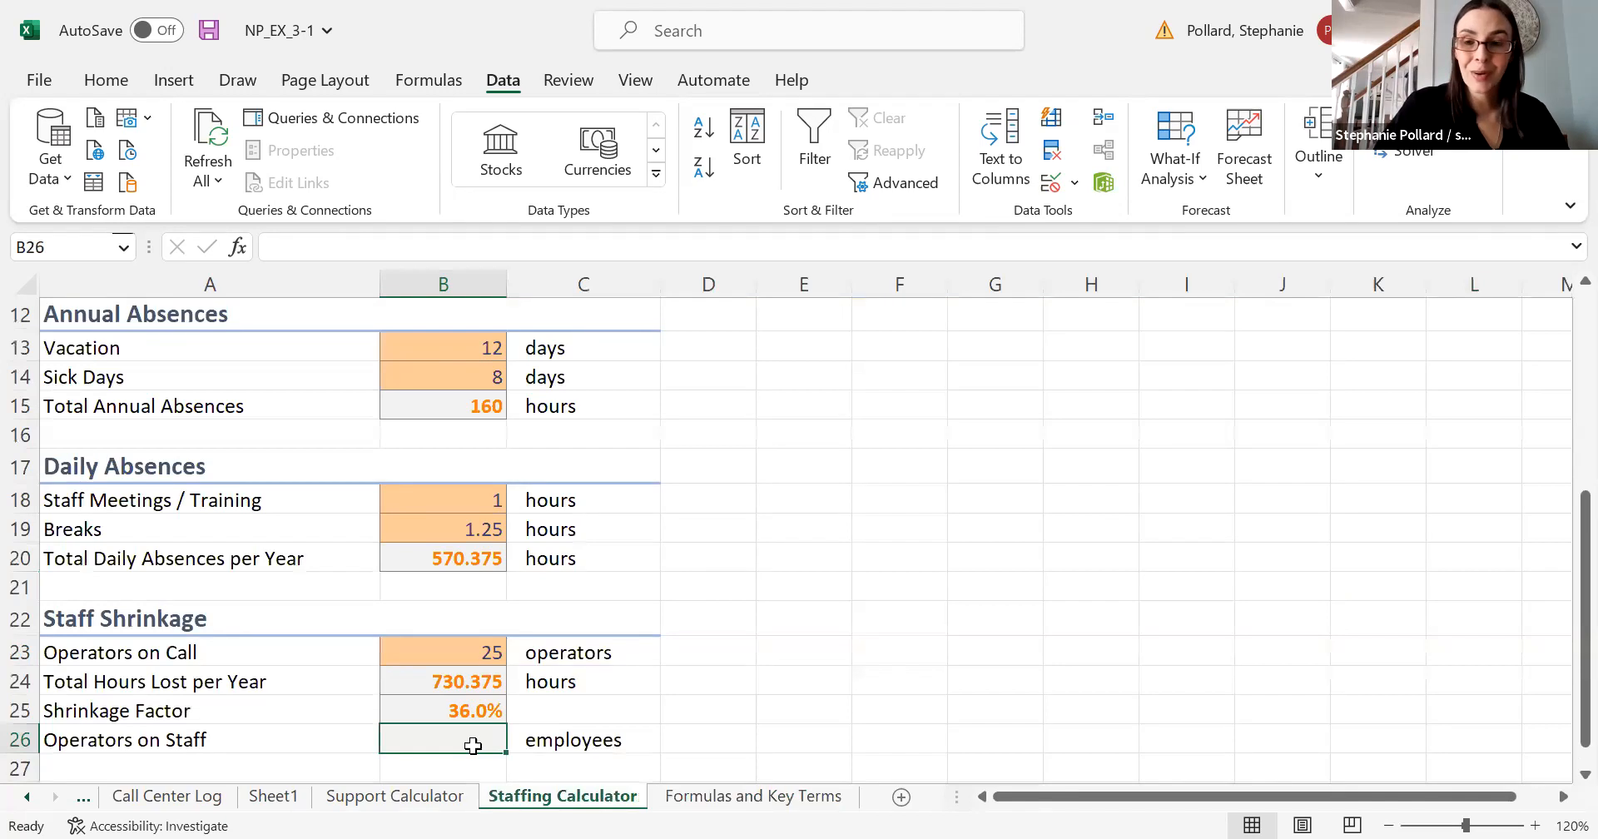
pyautogui.write('=')
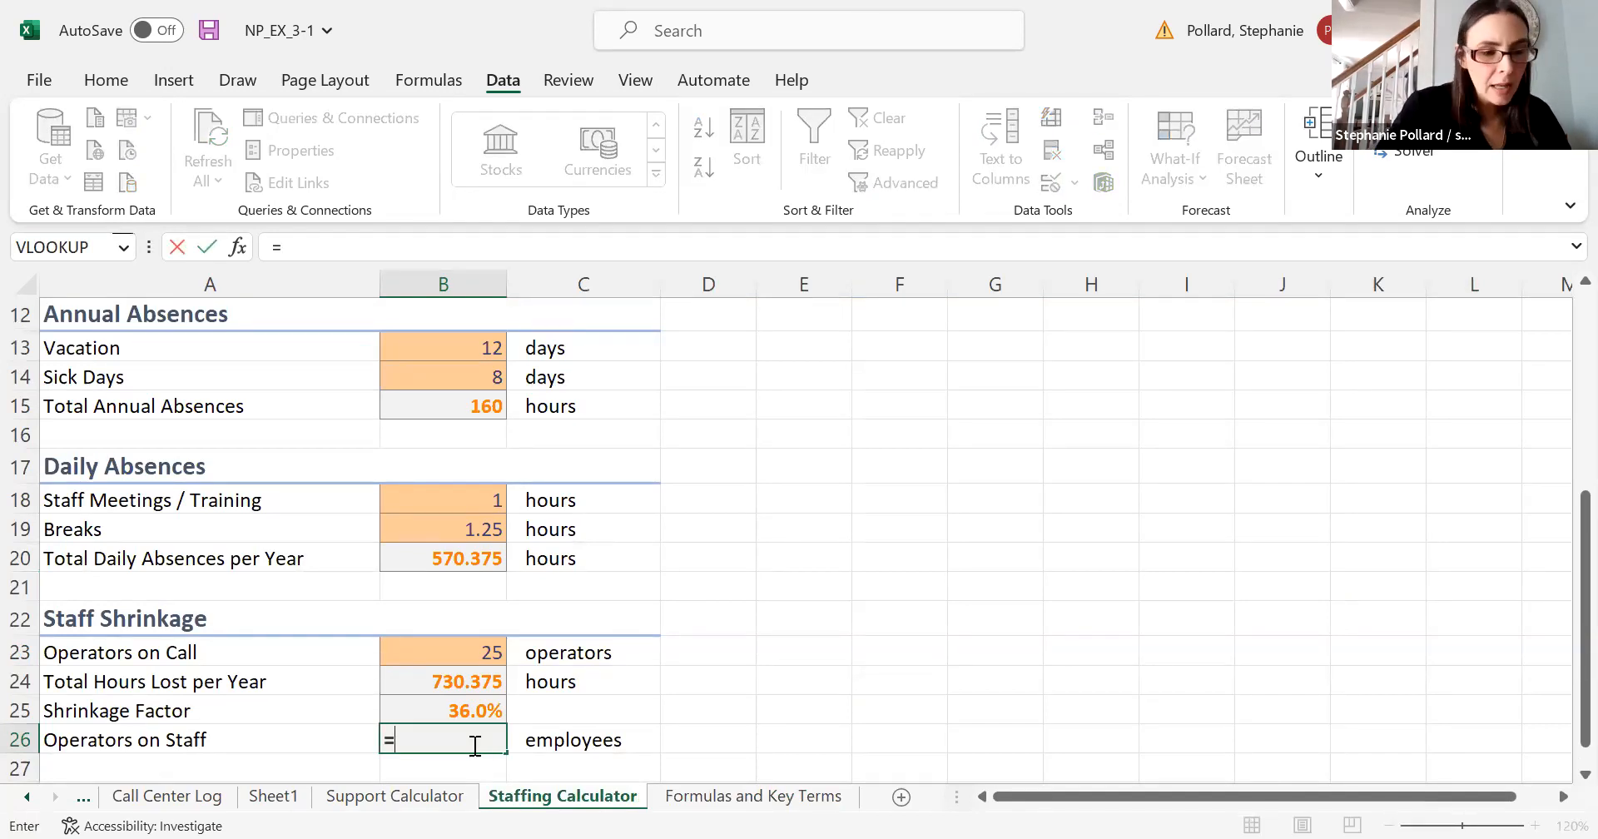
pyautogui.click(456, 654)
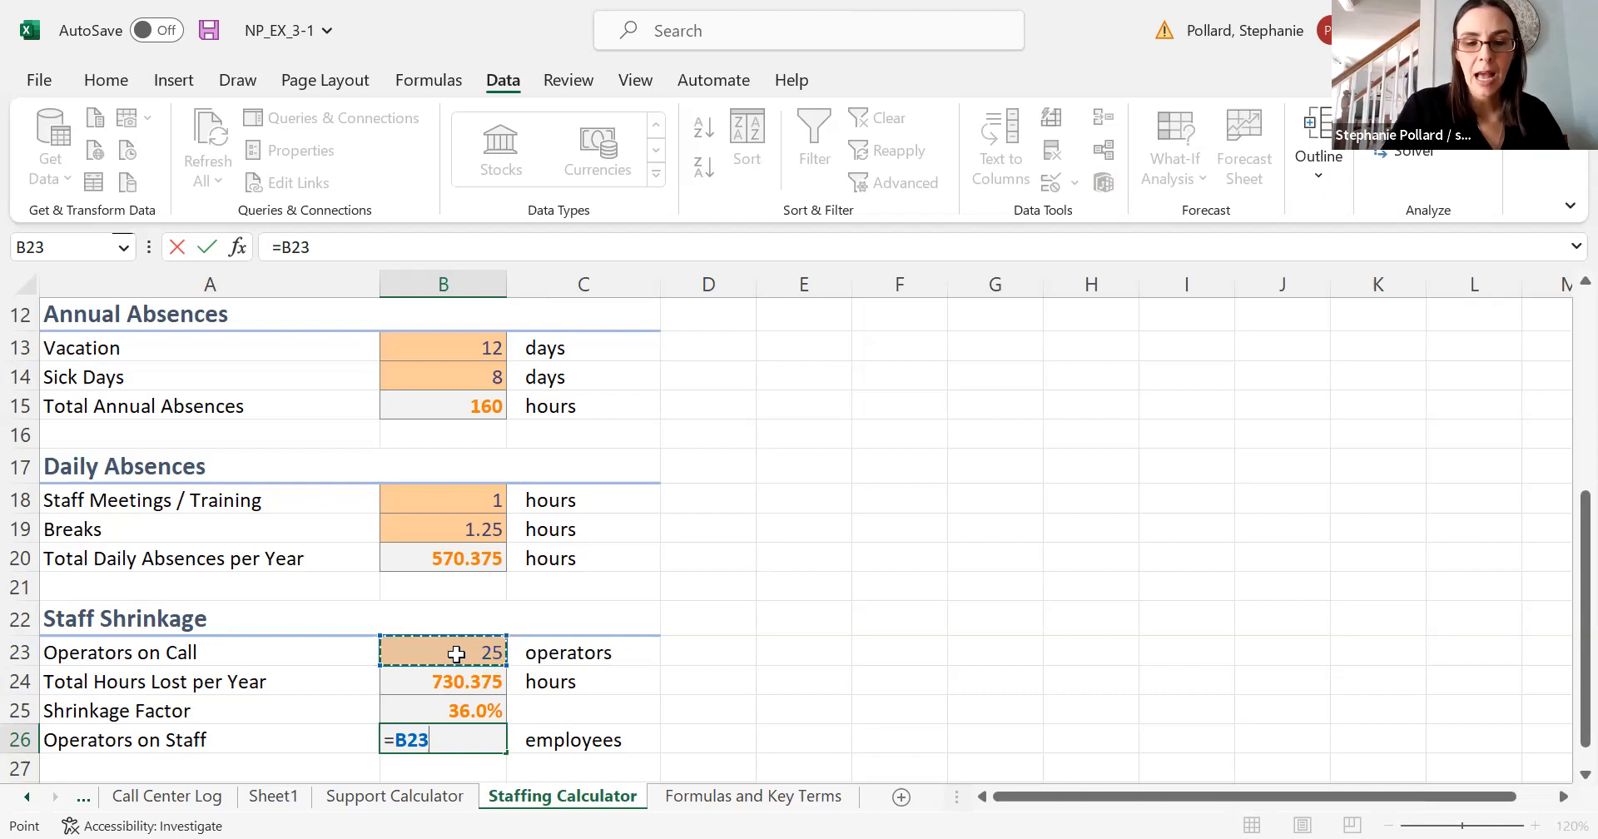
pyautogui.write('/(')
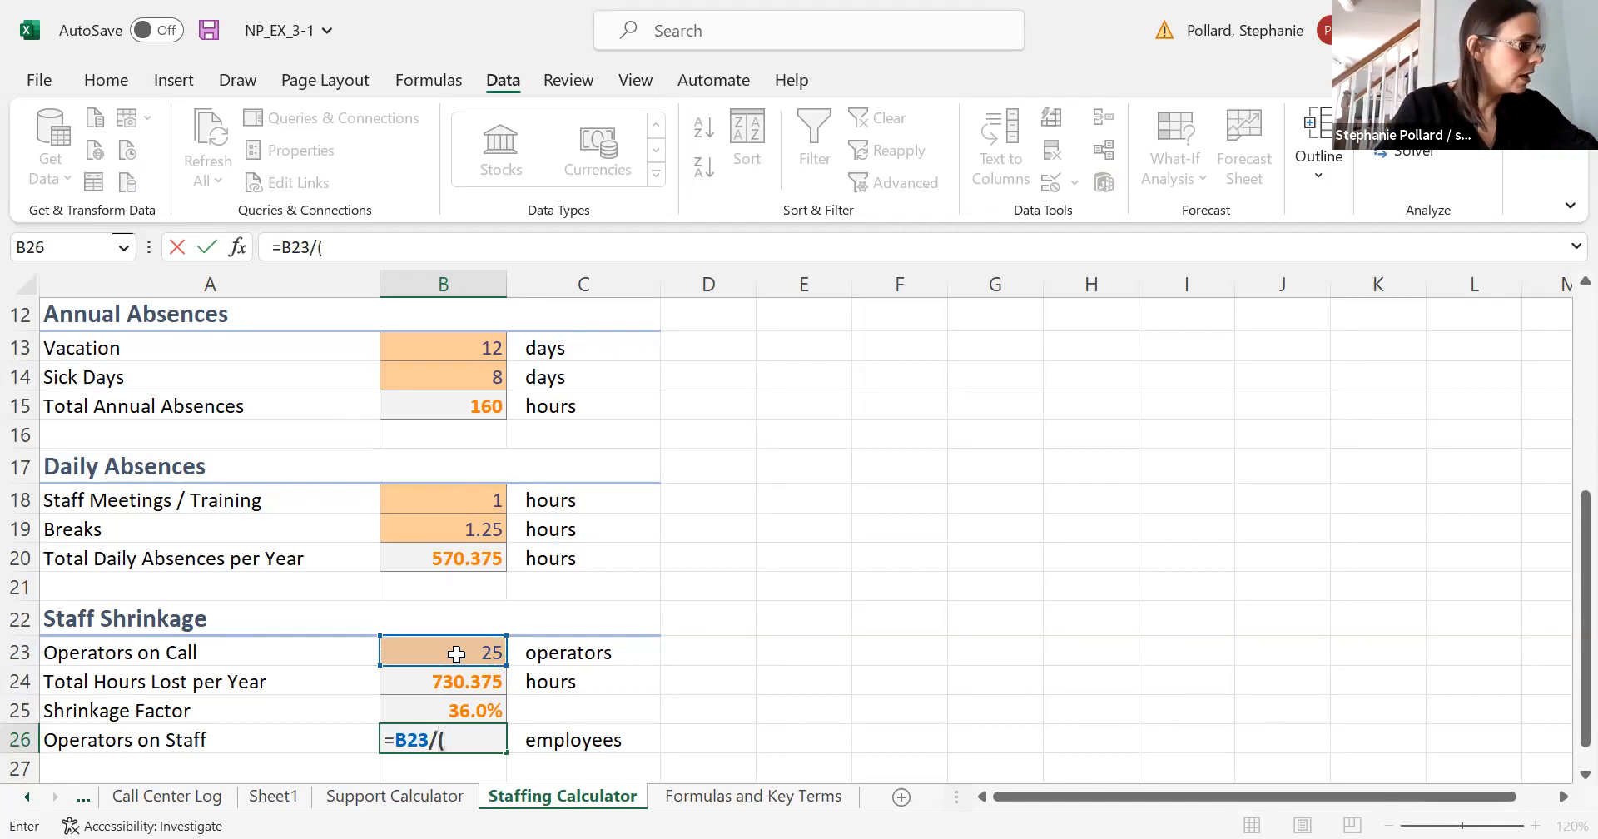
pyautogui.write('1-')
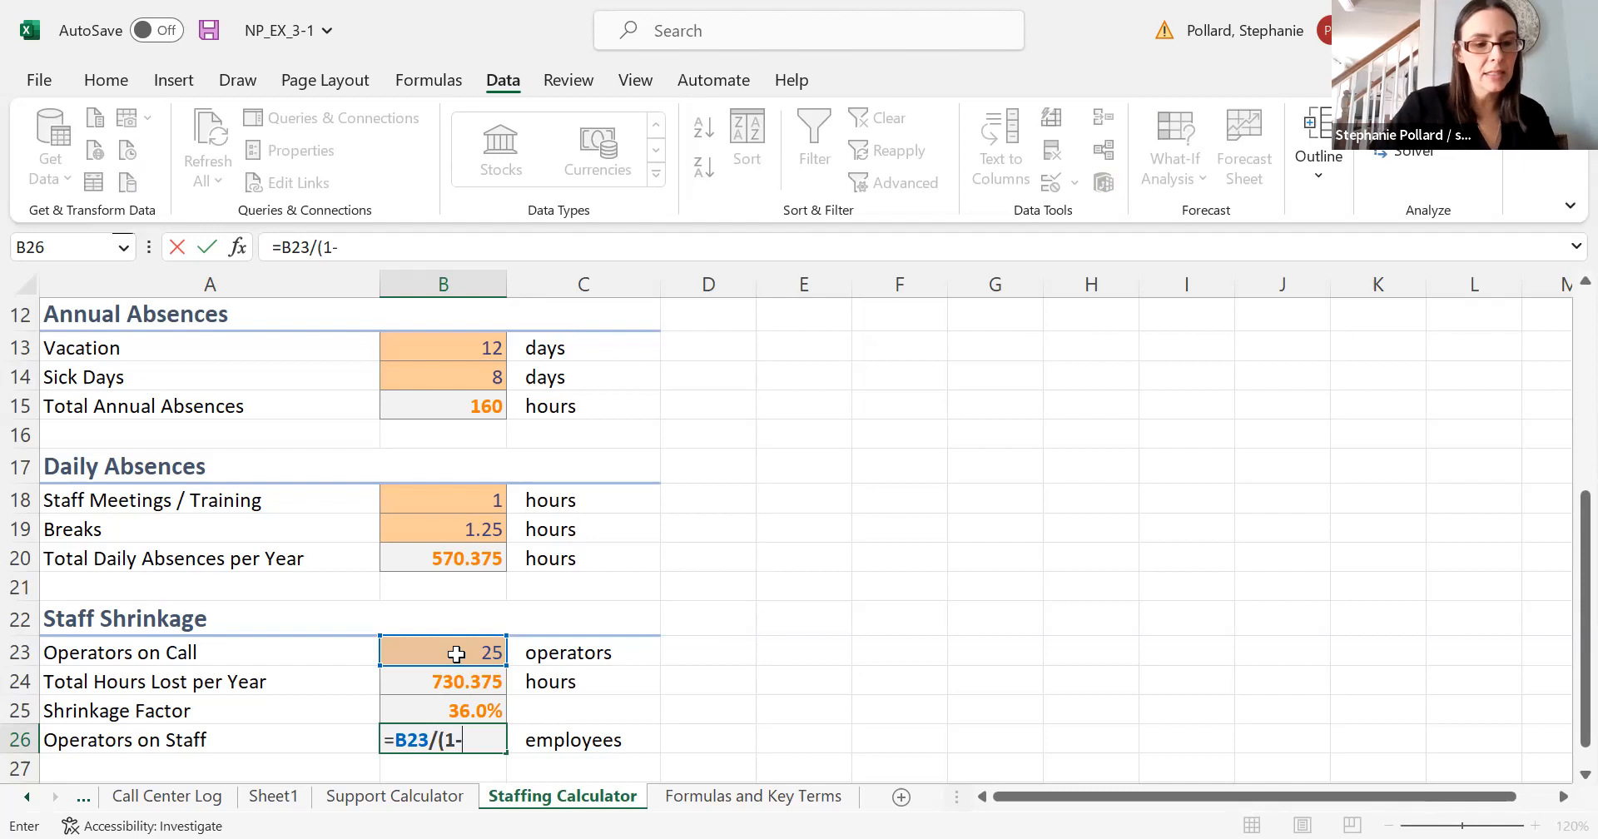
pyautogui.click(447, 714)
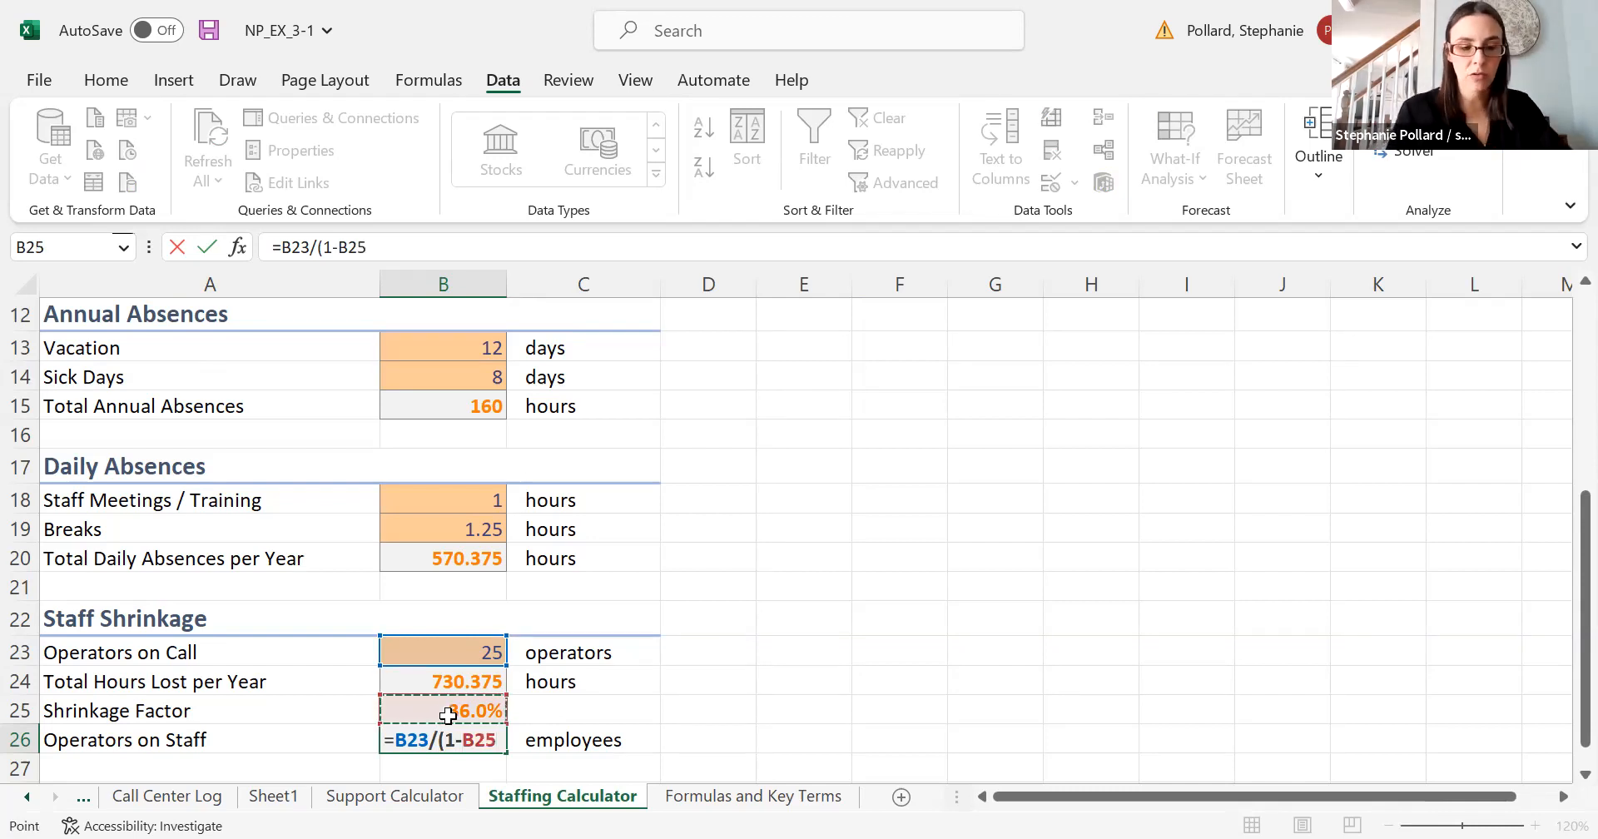
pyautogui.write(')')
pyautogui.press('Return')
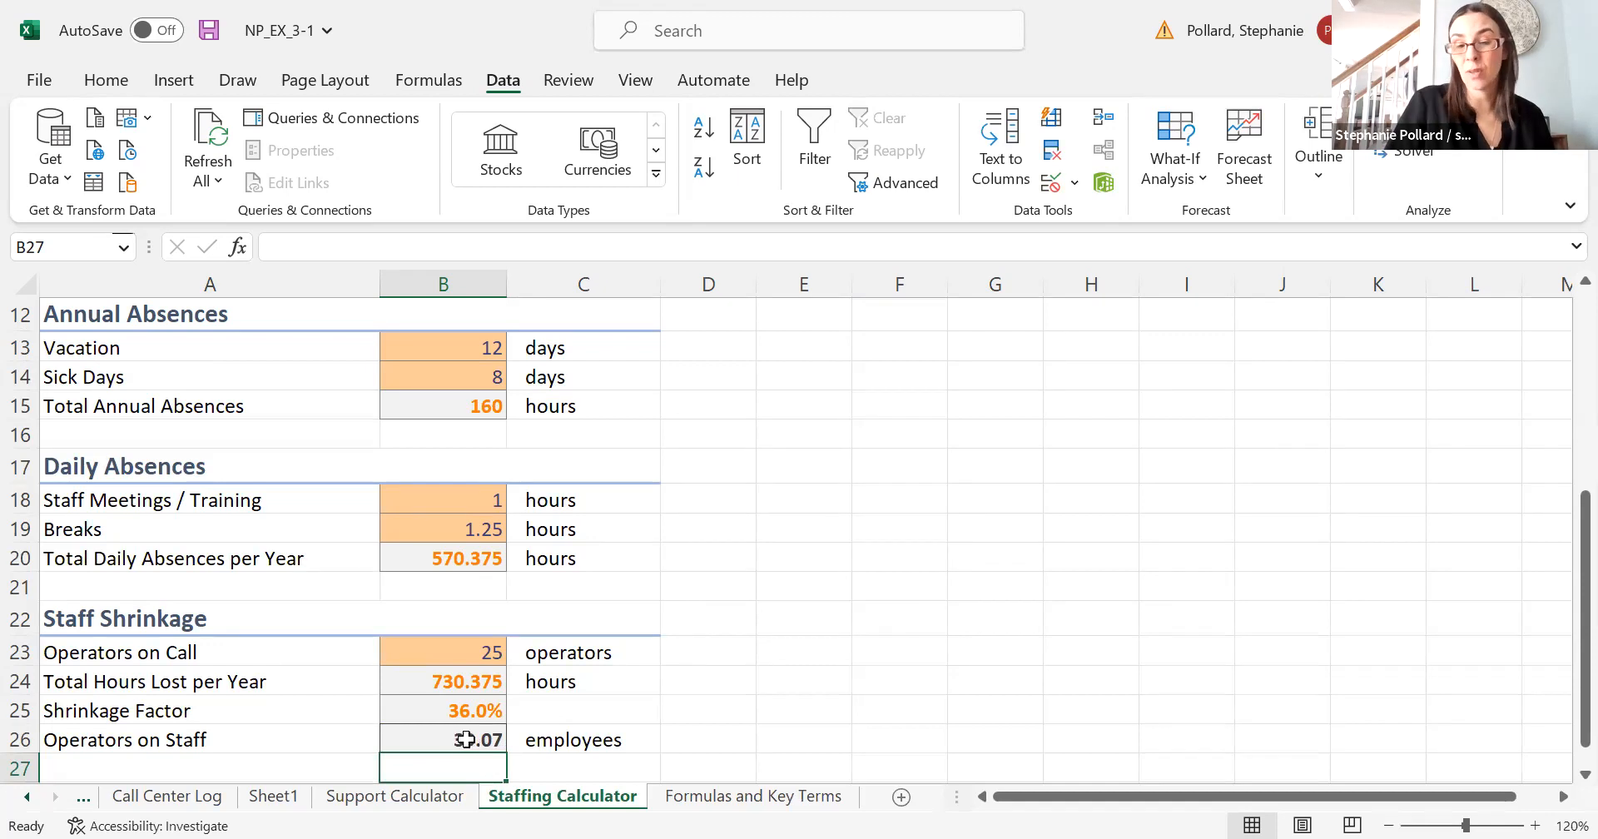
pyautogui.click(886, 741)
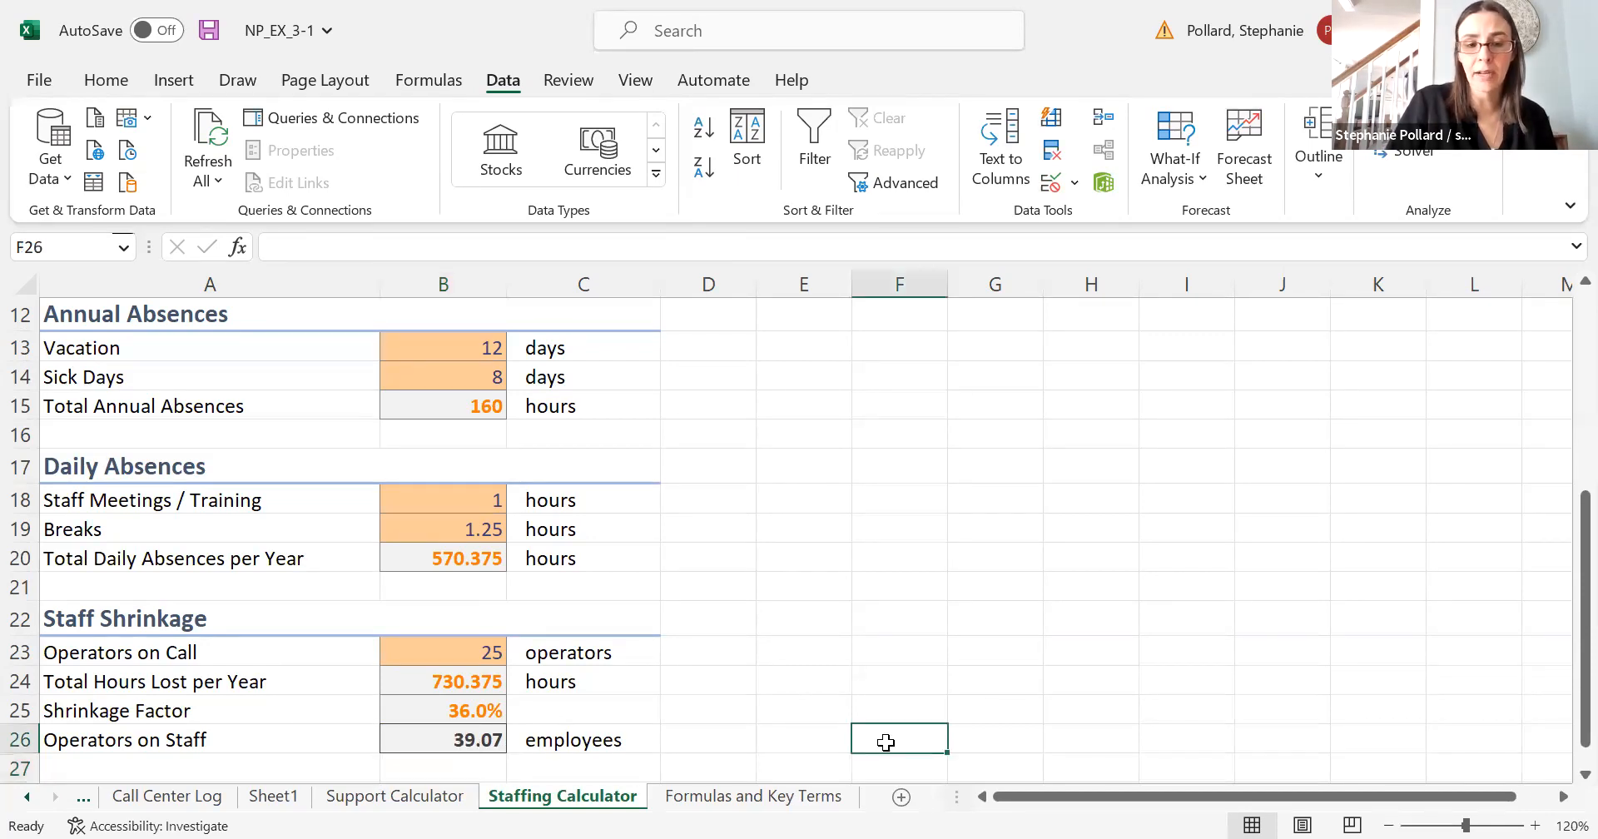
# Run Goal Seek to set Operators on Staff in B26 to 30 by changing Operators on Call in B23, and keep the solution.
pyautogui.moveTo(1558, 598); pyautogui.dragTo(1558, 636)
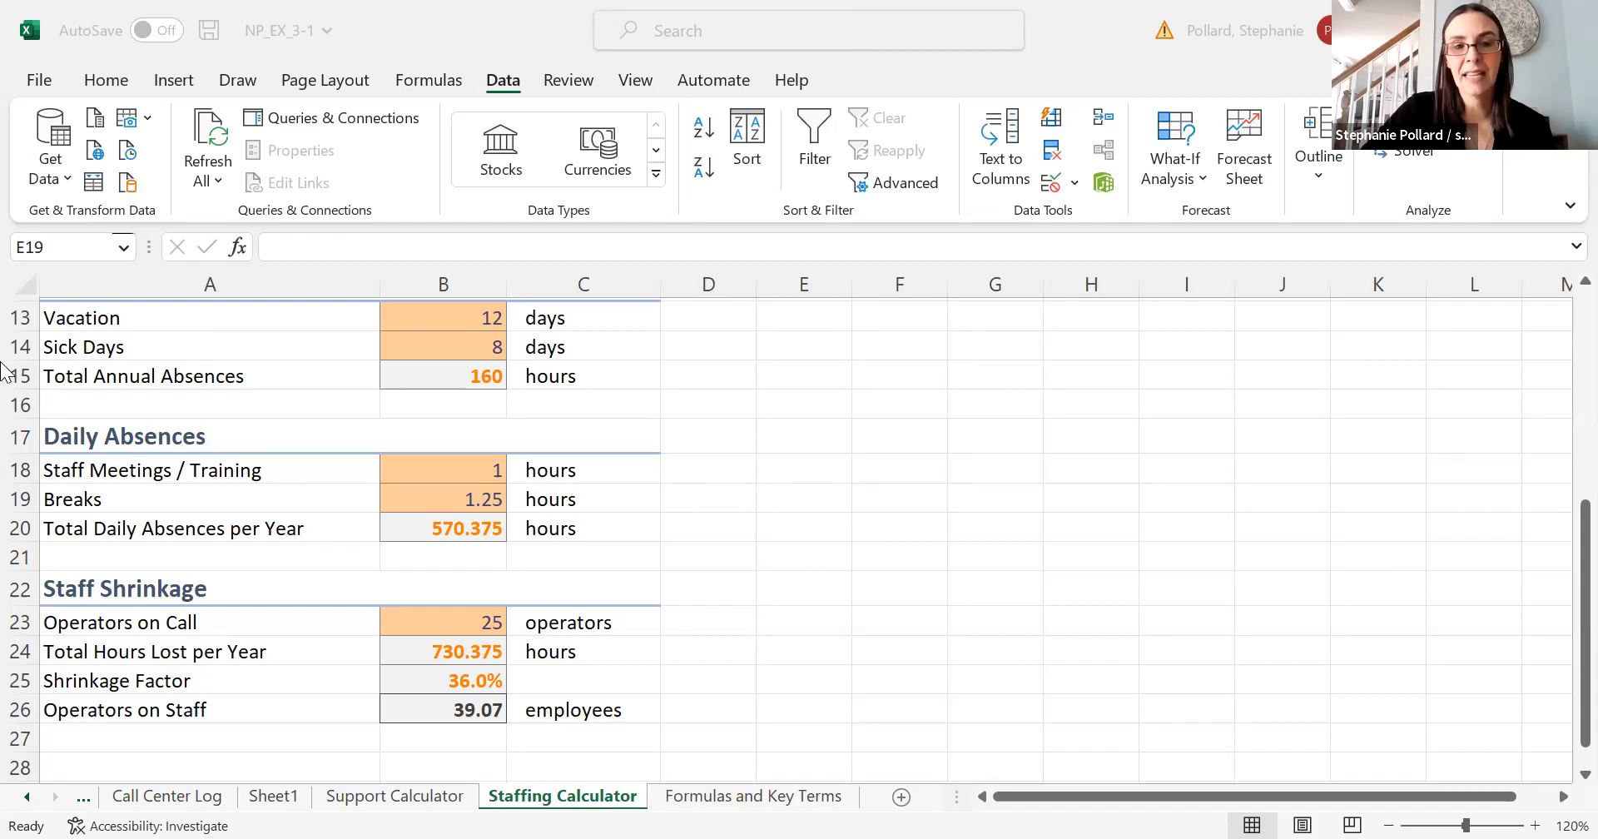
pyautogui.click(1169, 165)
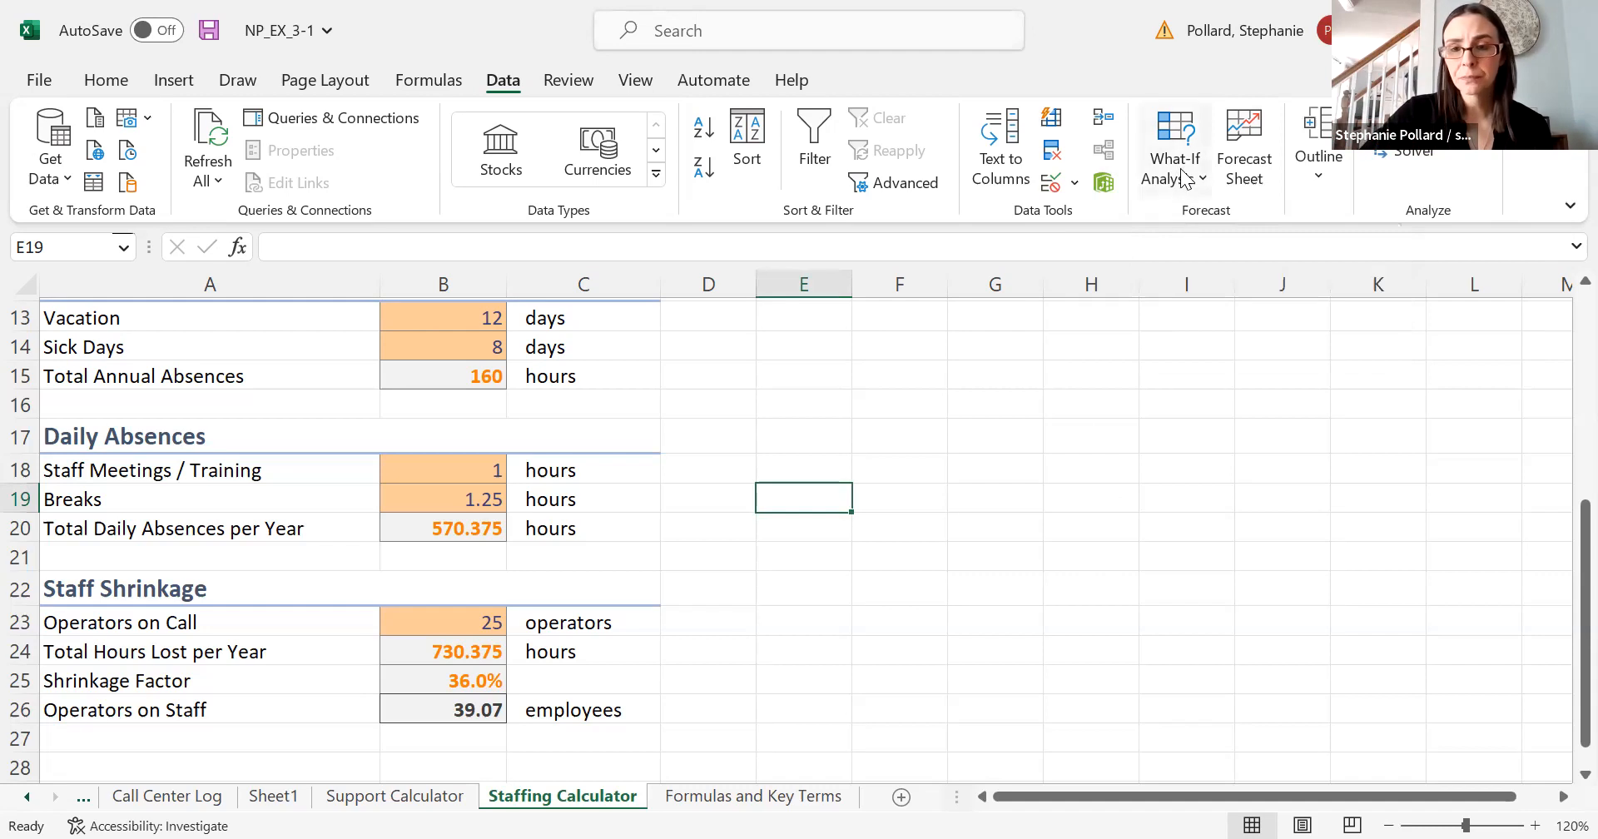
pyautogui.click(1185, 176)
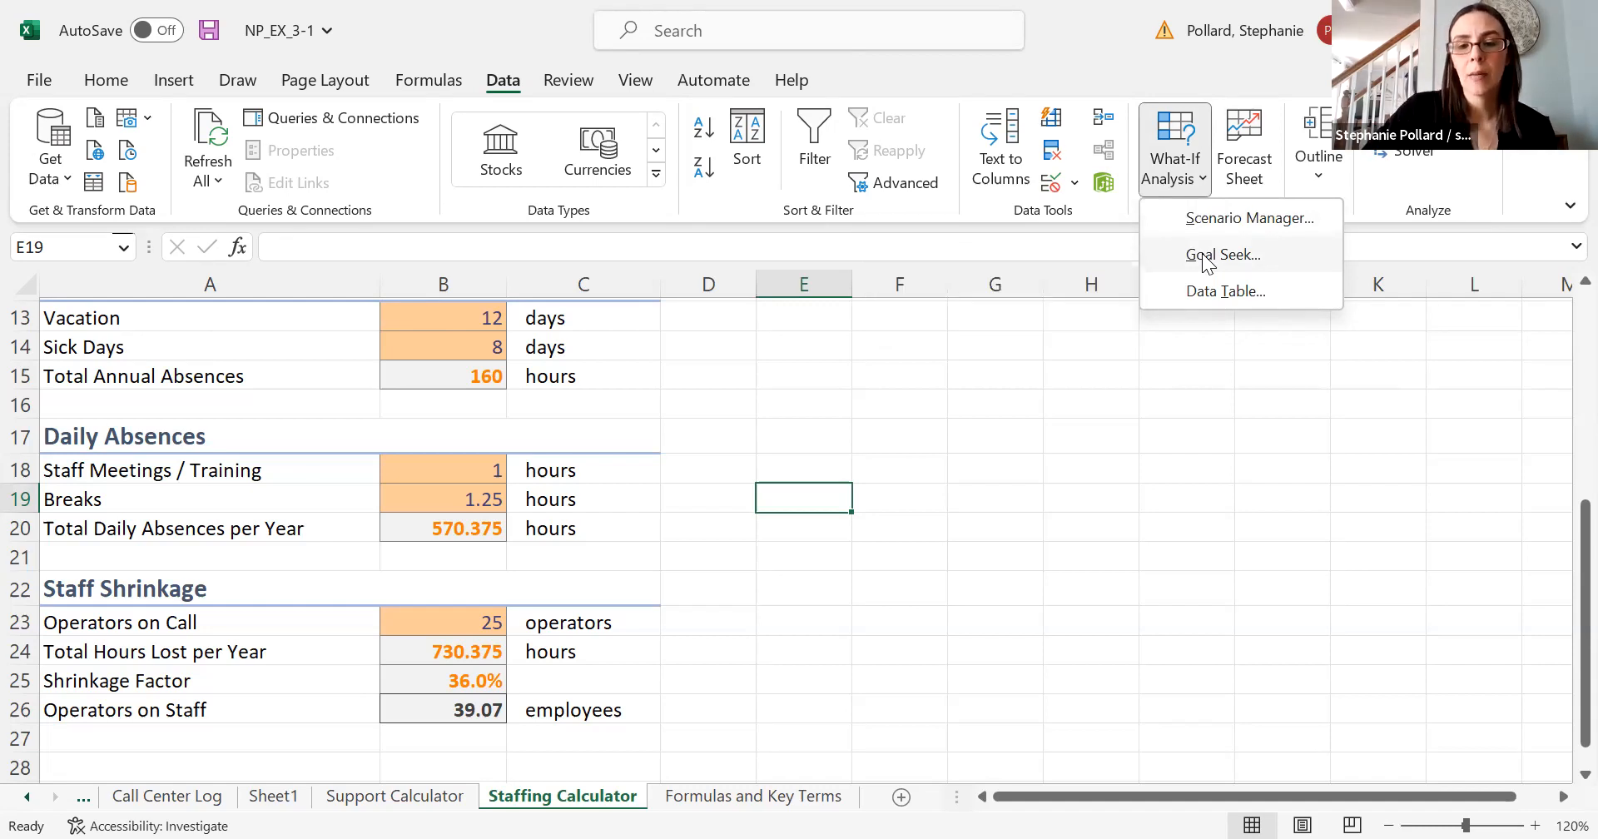
pyautogui.click(1204, 260)
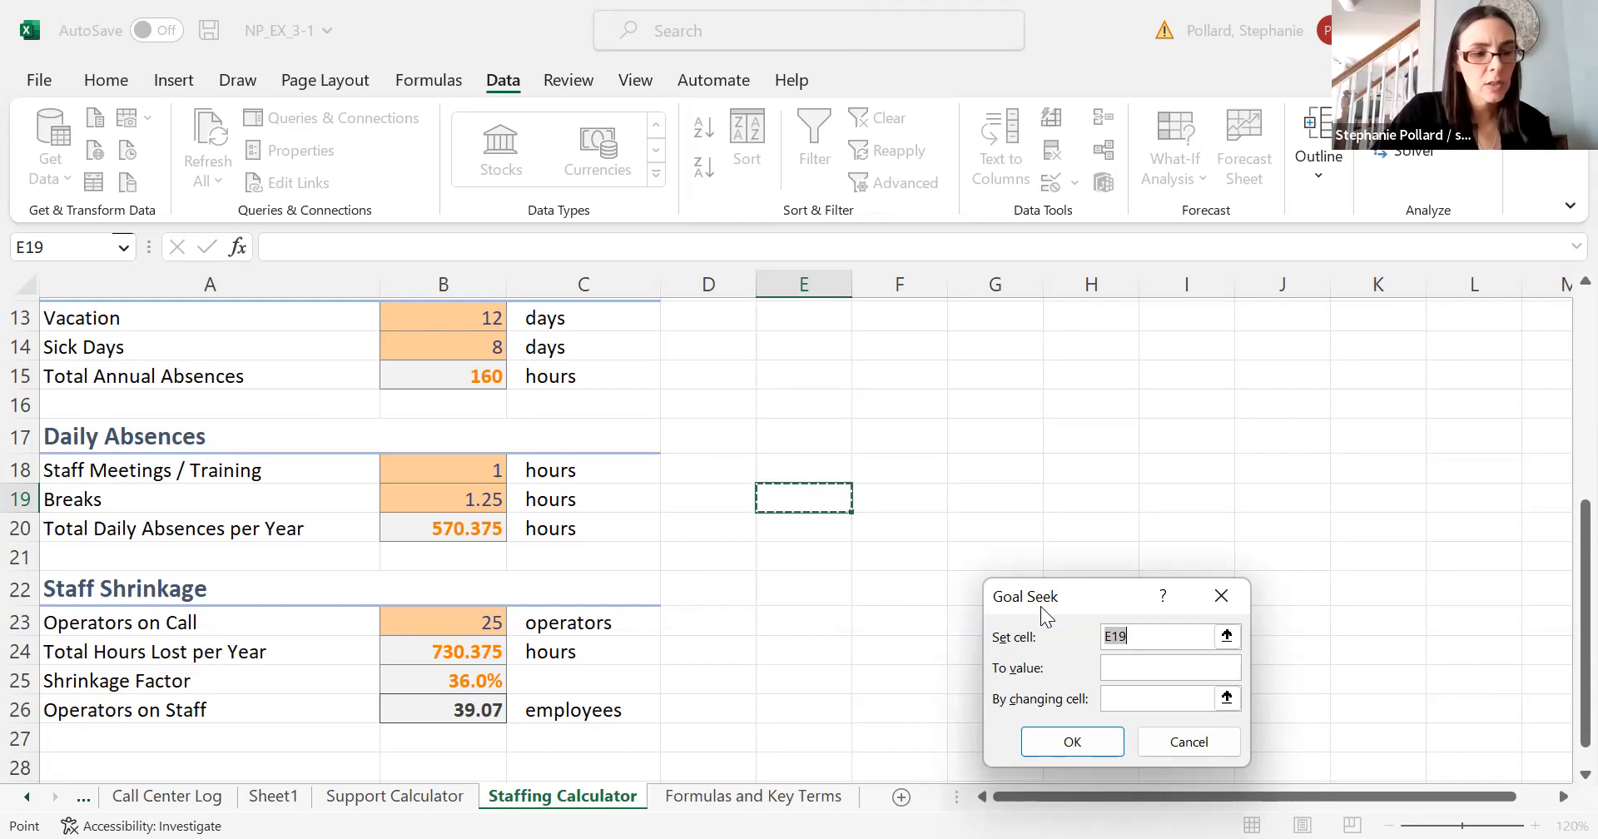
pyautogui.click(456, 713)
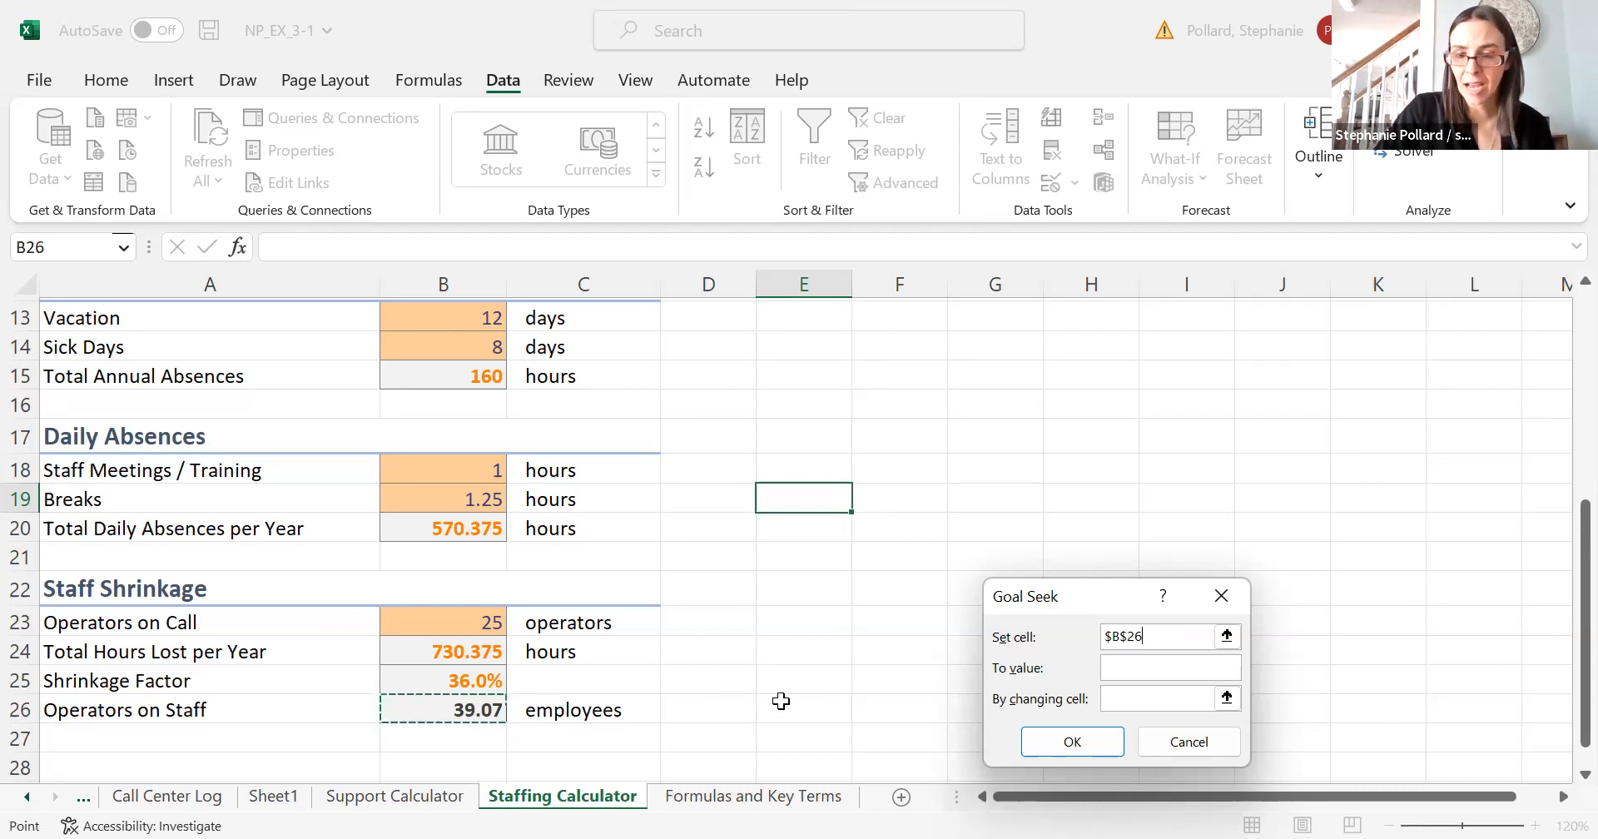
pyautogui.click(1129, 664)
pyautogui.write('30')
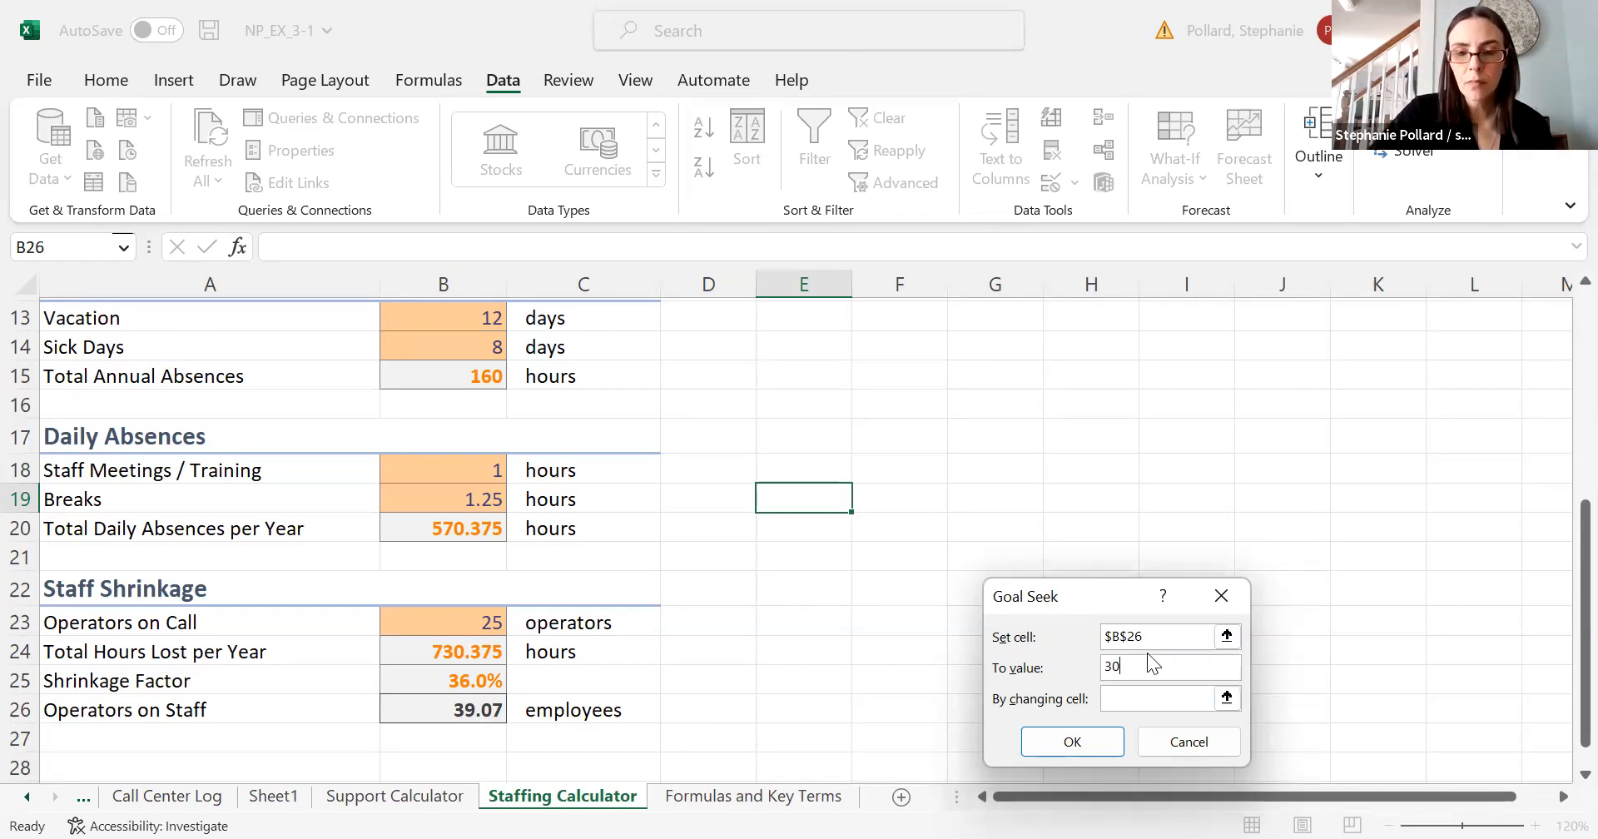
pyautogui.click(1141, 698)
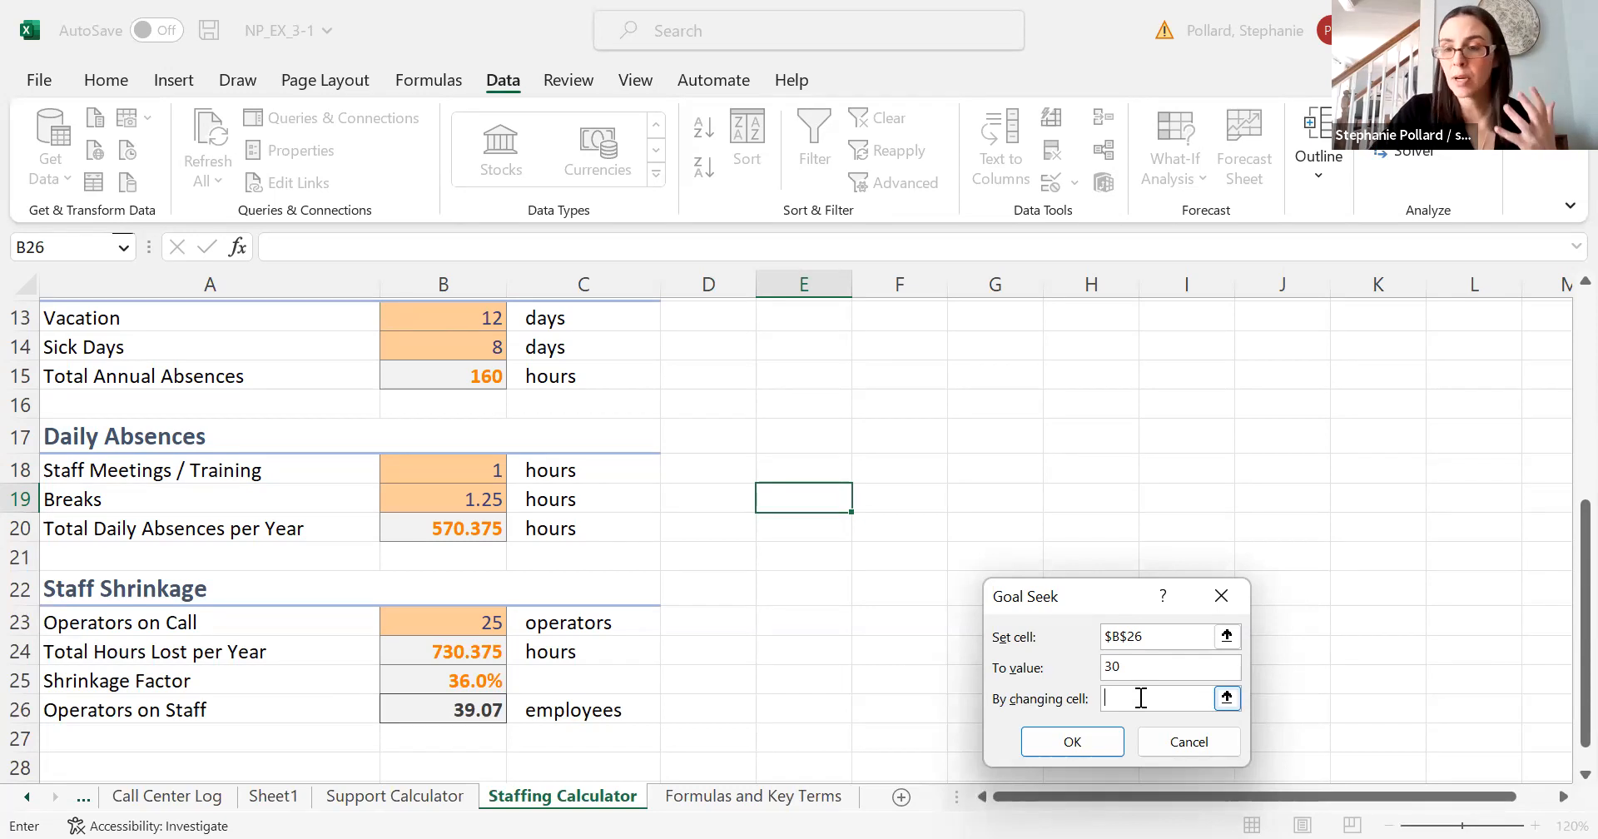
pyautogui.click(456, 625)
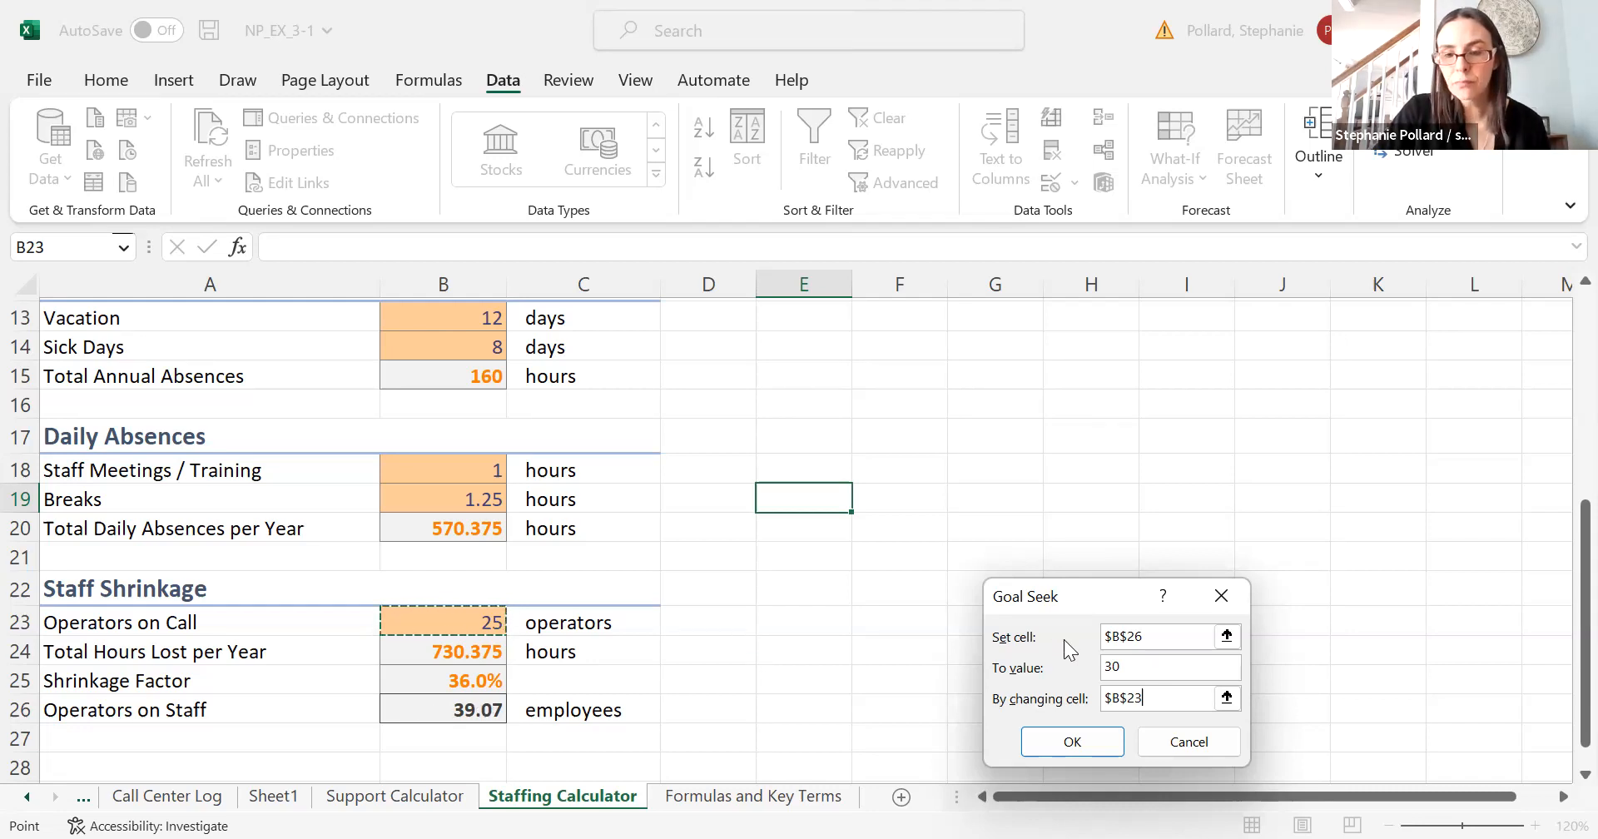
pyautogui.click(1071, 745)
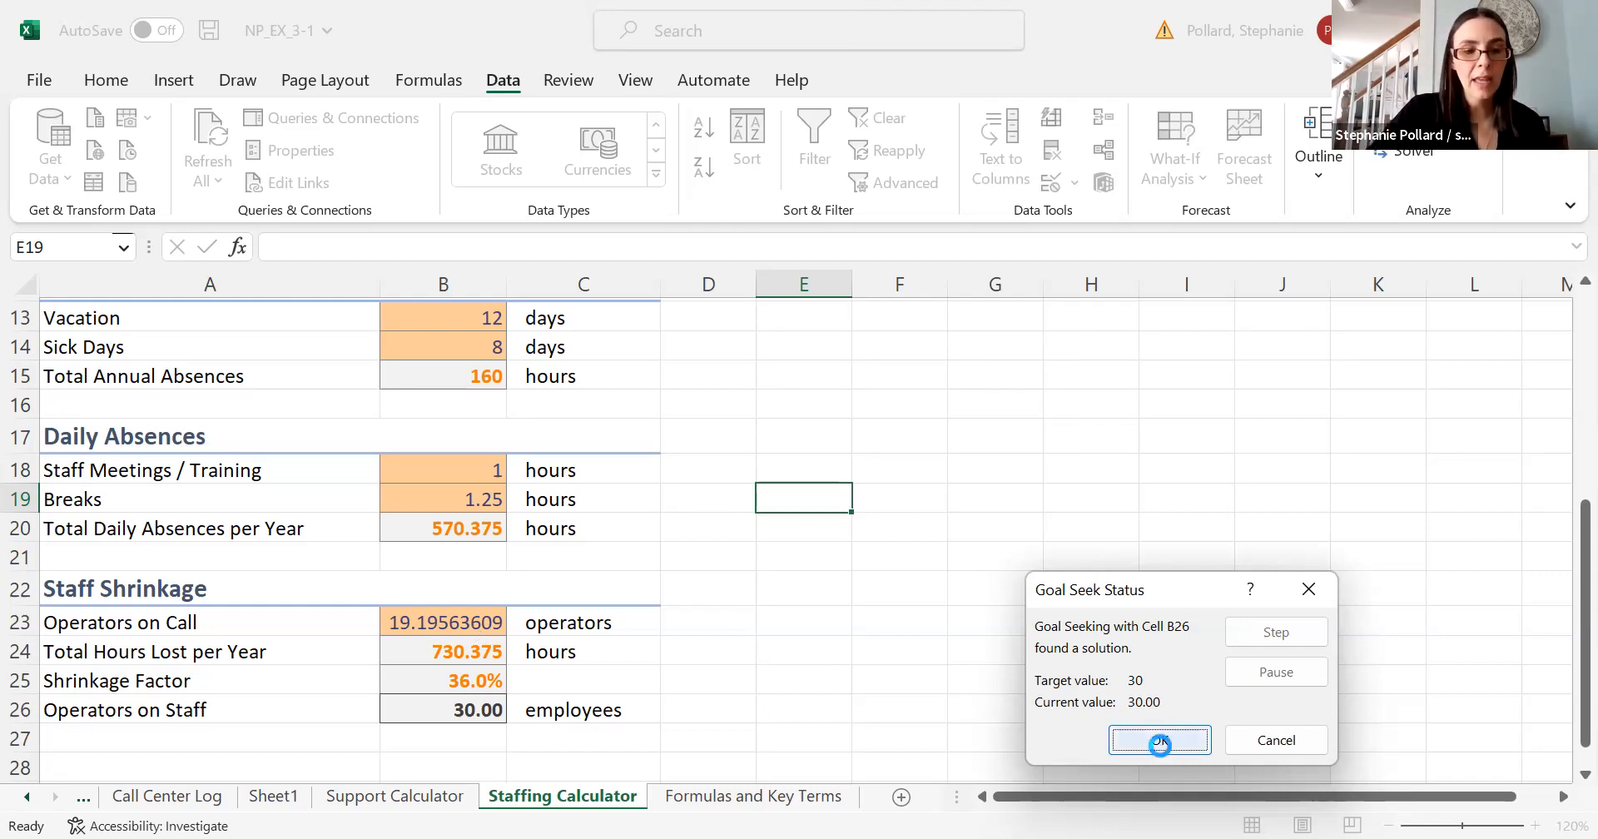
pyautogui.click(1162, 739)
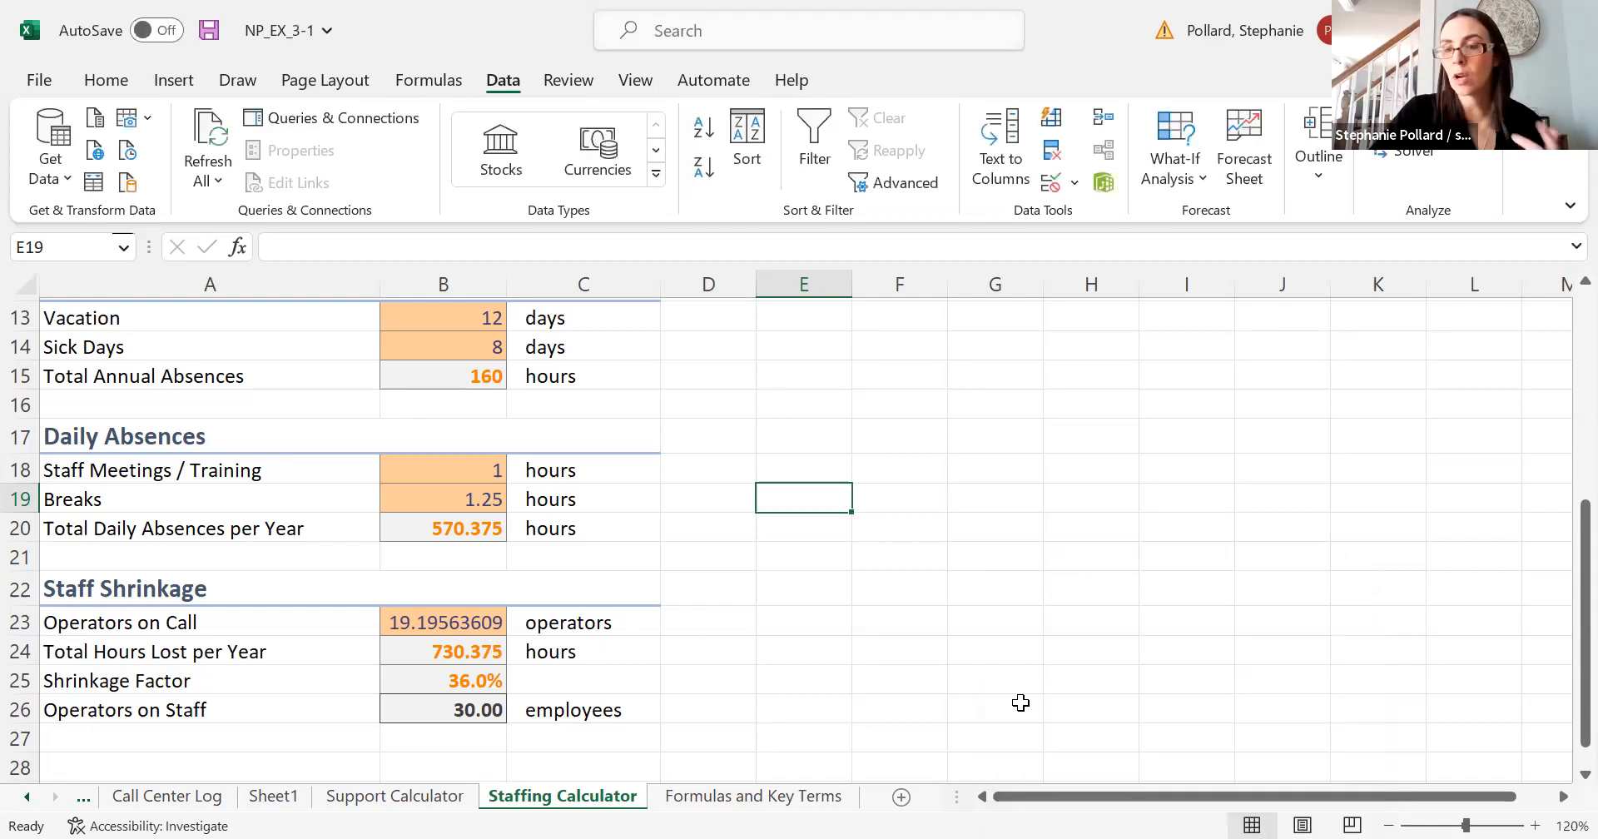
# Undo and redo the Goal Seek change to compare the original and solved staffing values.
pyautogui.click(29, 83)
pyautogui.click(29, 86)
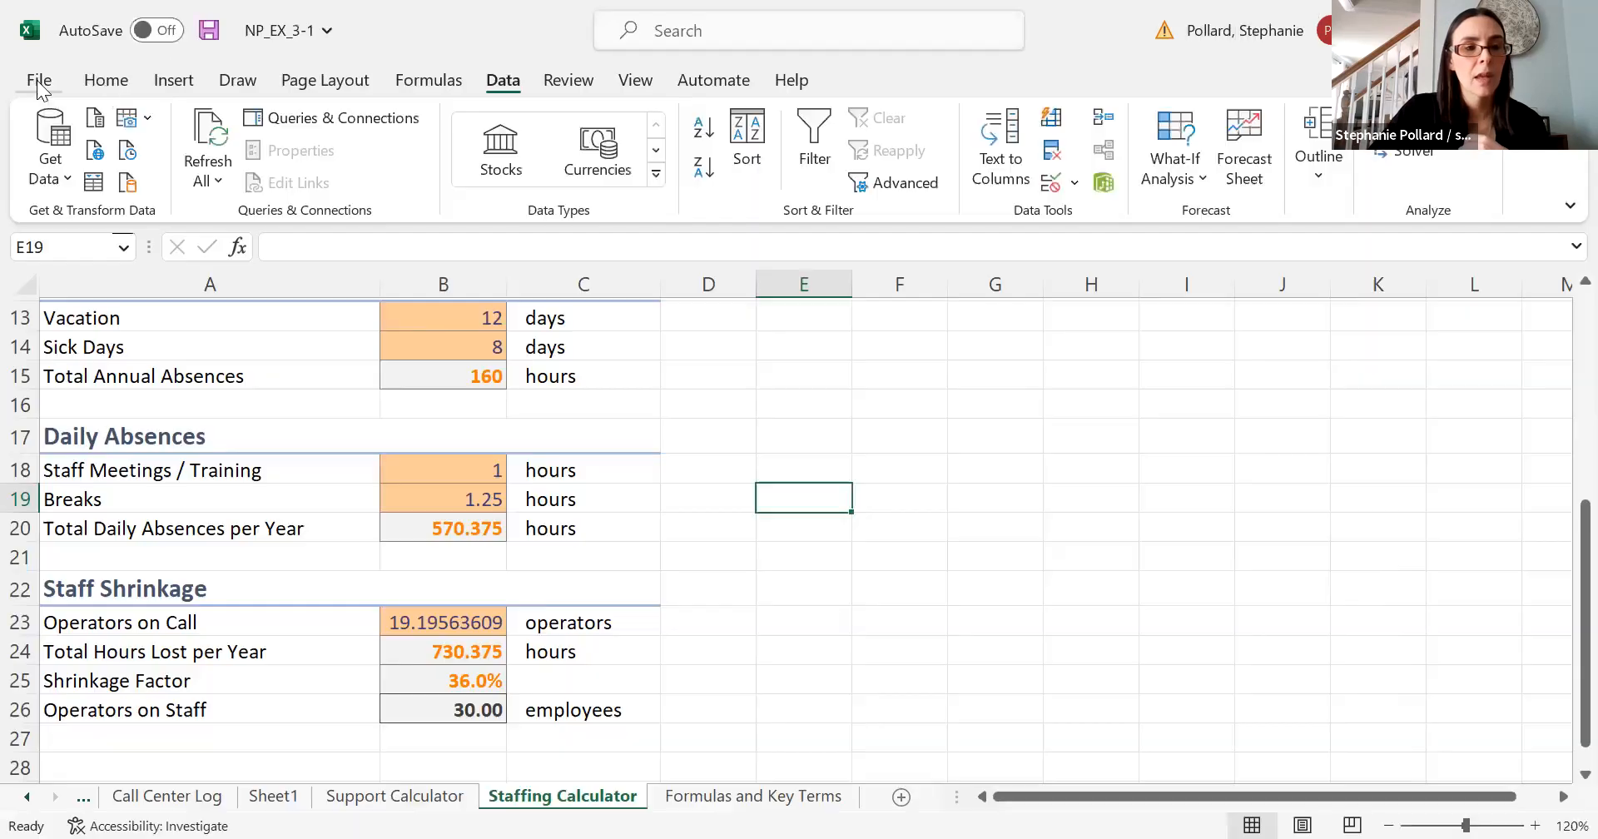
pyautogui.click(103, 87)
pyautogui.click(38, 119)
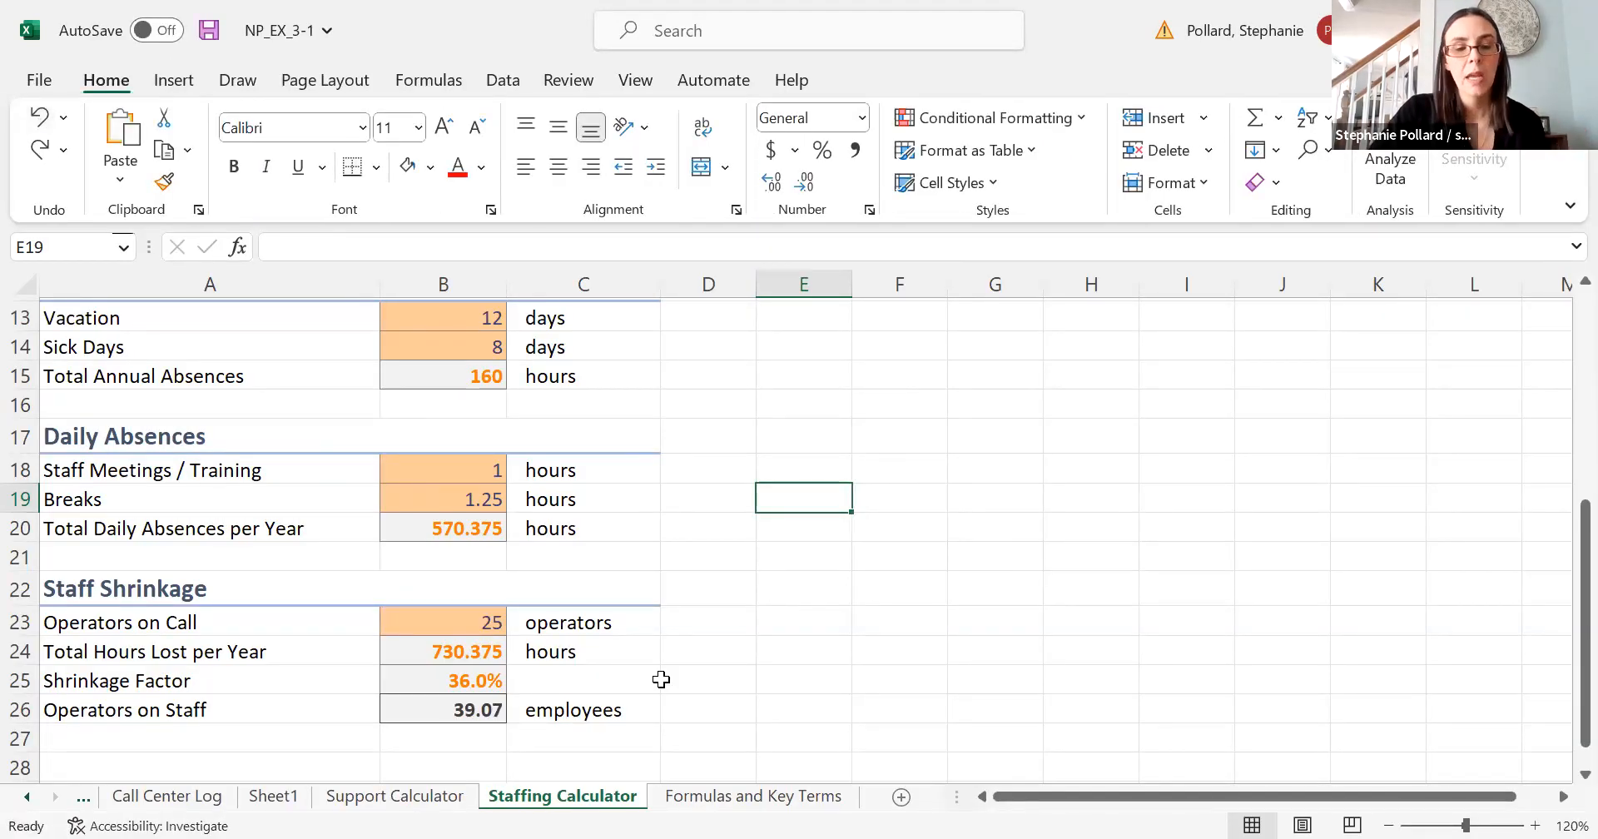
pyautogui.click(39, 149)
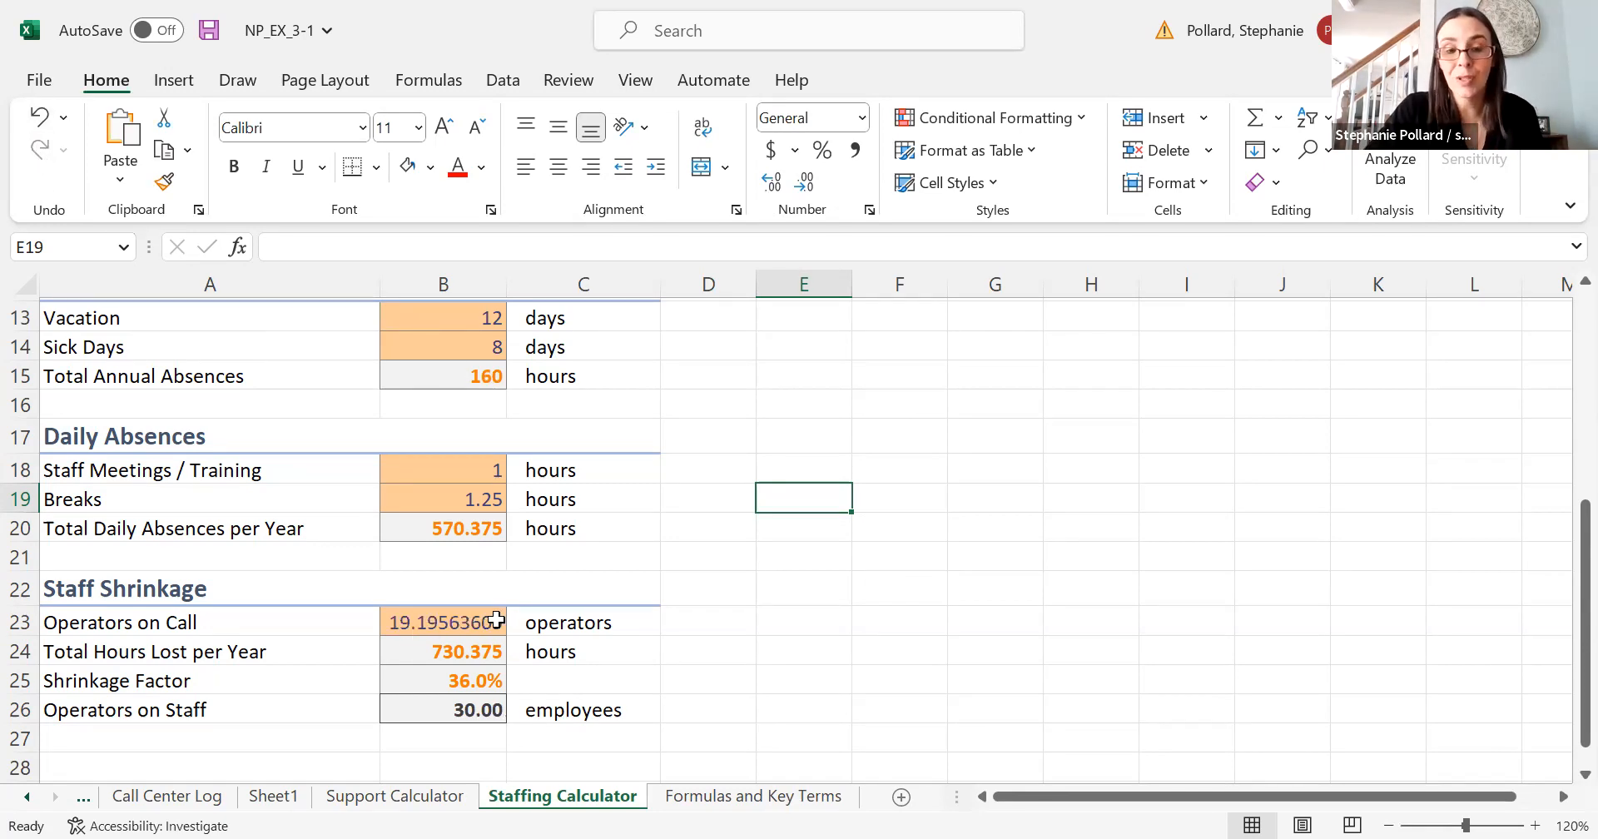
# On the Support Calculator sheet, set Available Operators in B7 to 19.
pyautogui.click(446, 800)
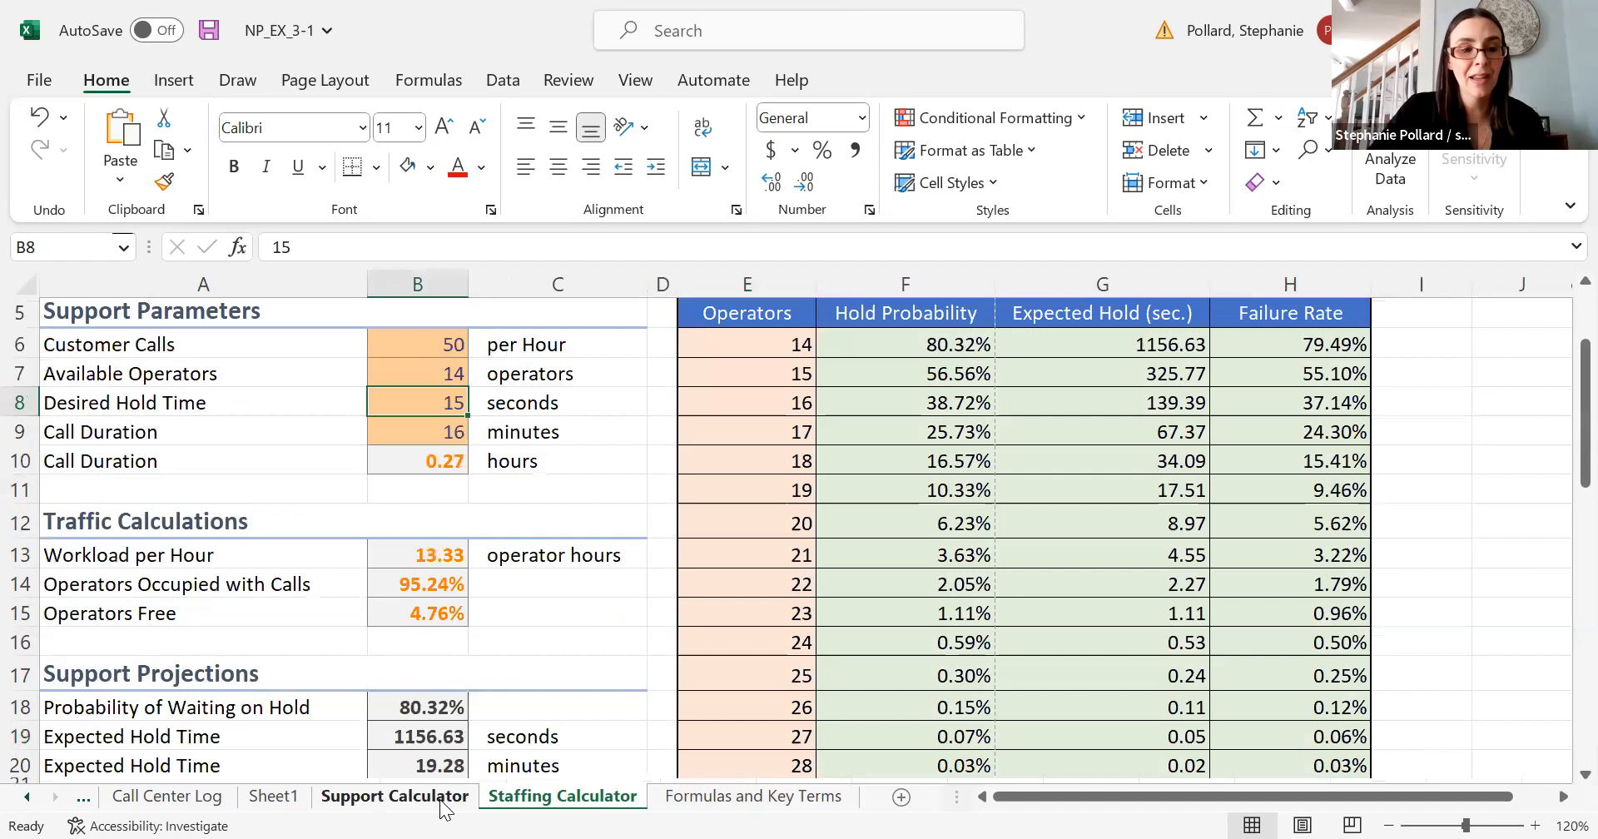
pyautogui.click(418, 373)
pyautogui.write('19')
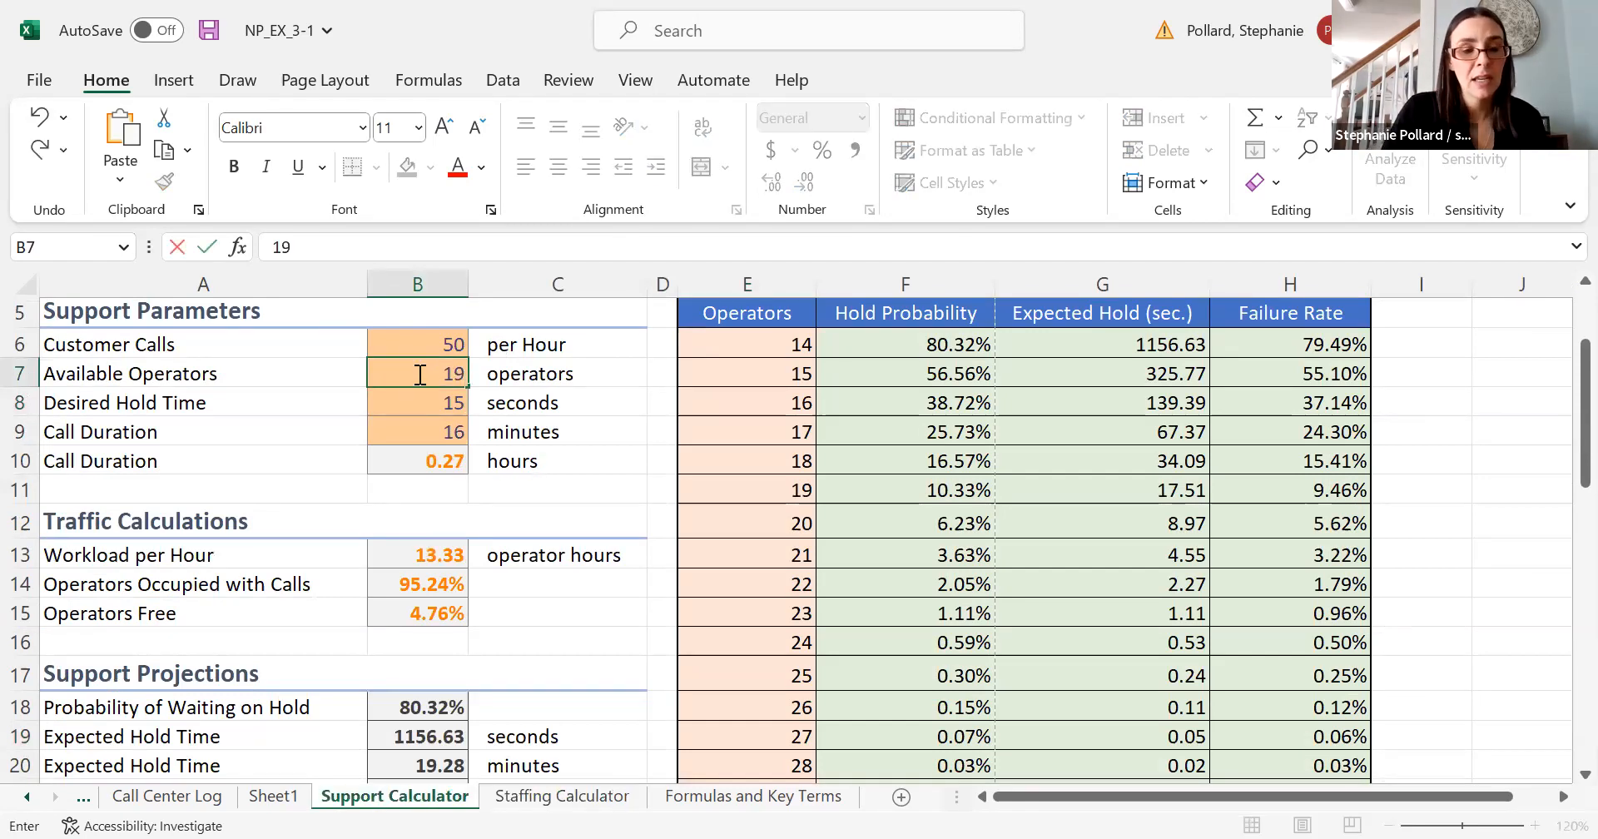
pyautogui.press('Return')
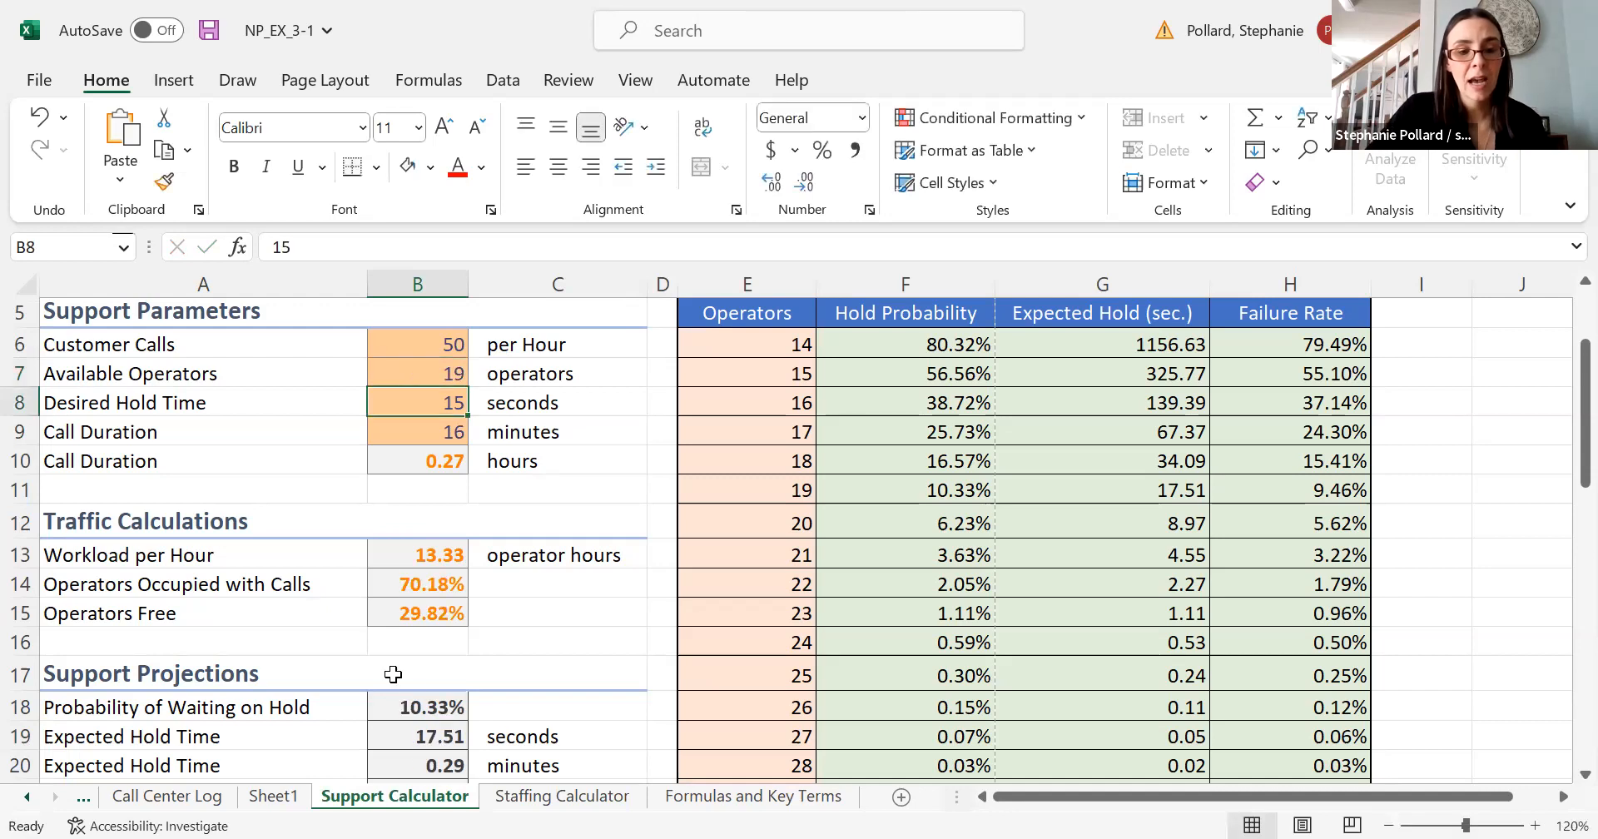